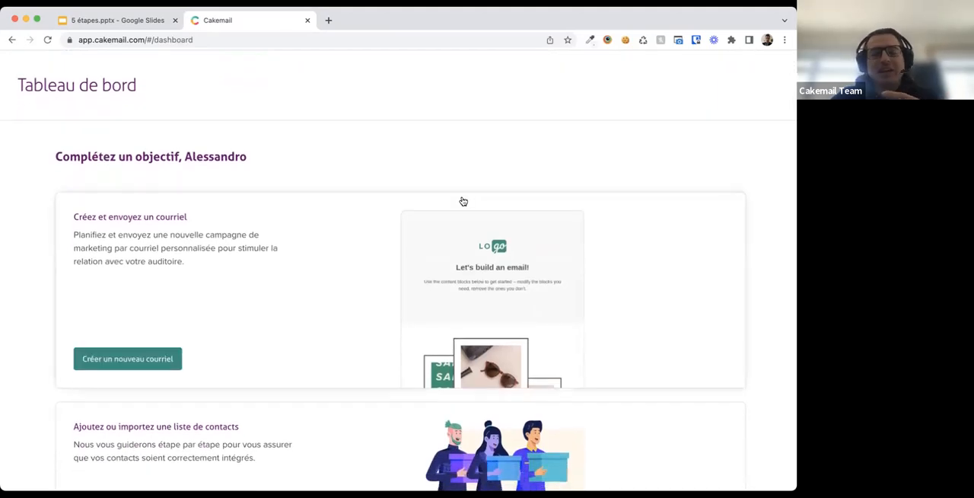
- Open the account settings page from the user menu on the dashboard
scroll(462, 201, down, 2)
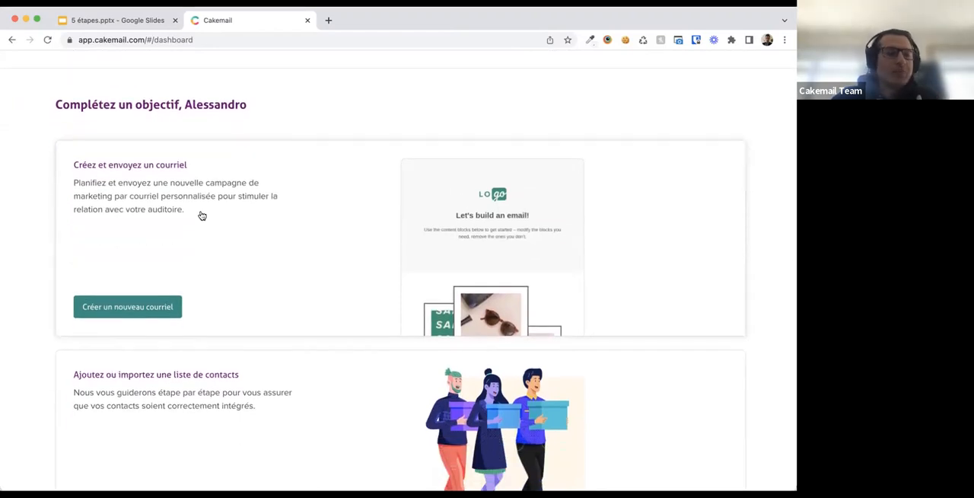
scroll(202, 215, down, 5)
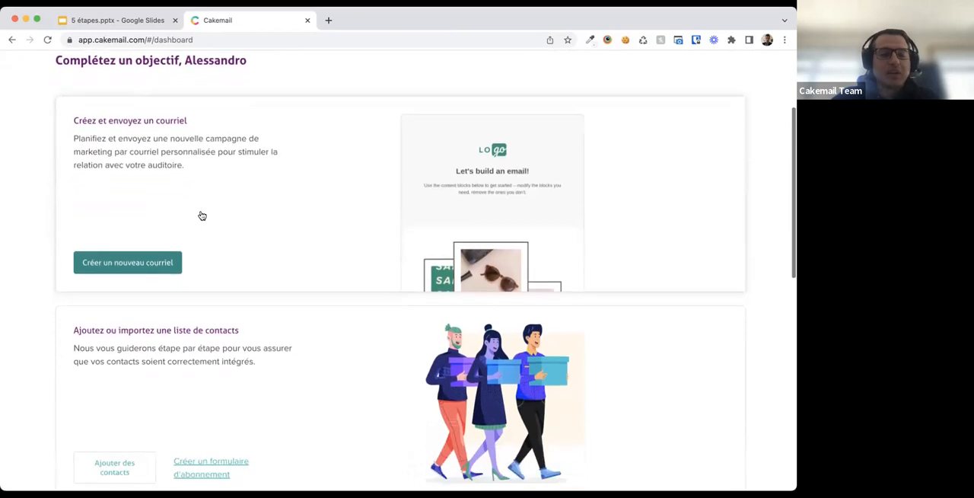
scroll(202, 216, up, 8)
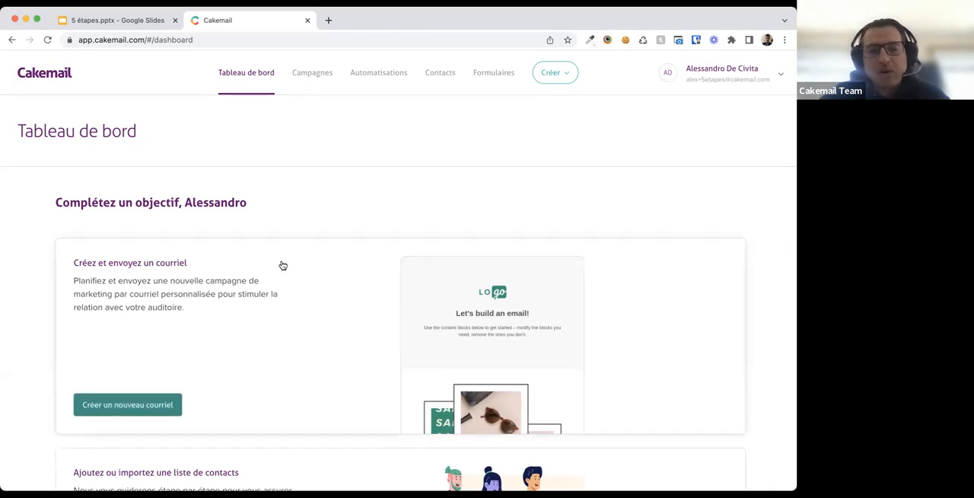
click(712, 88)
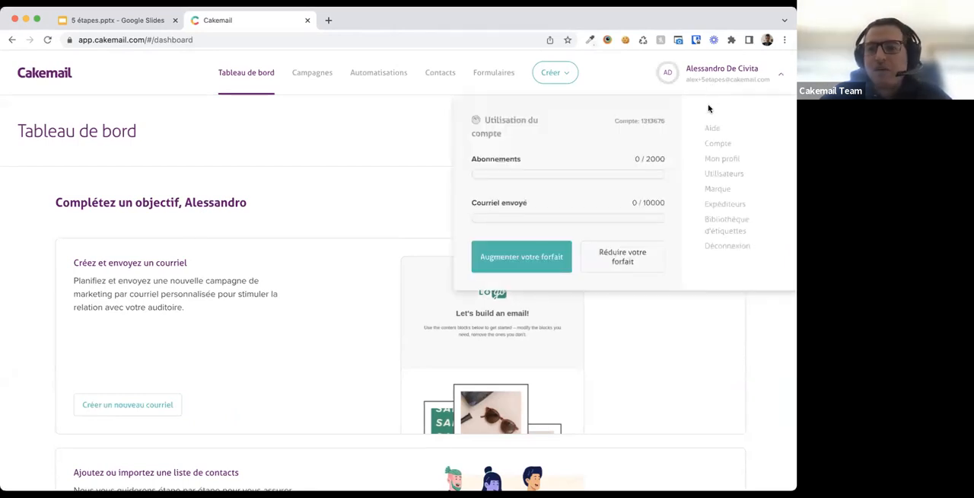
click(715, 145)
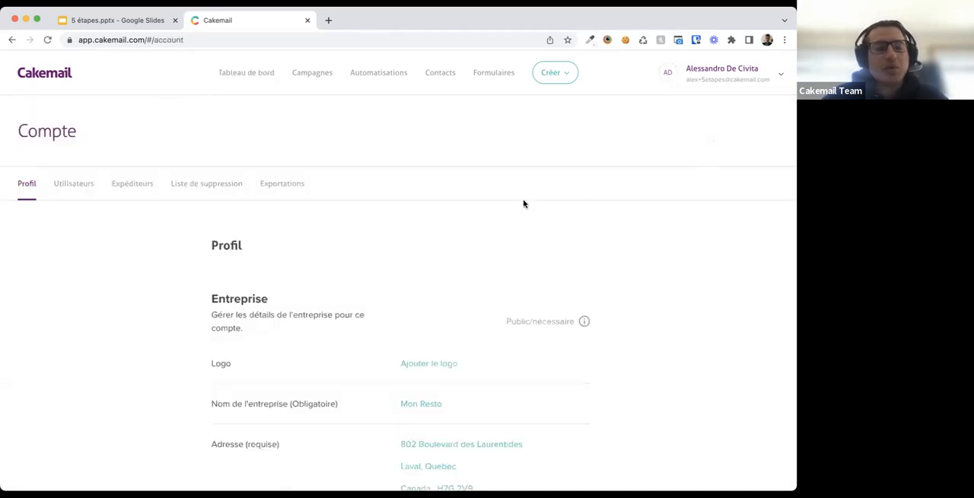
- Upload the file Restaurant-logo-with-chef-drawing-template-on-transparent-background-PNG.png as the company logo and save it
scroll(420, 294, down, 1)
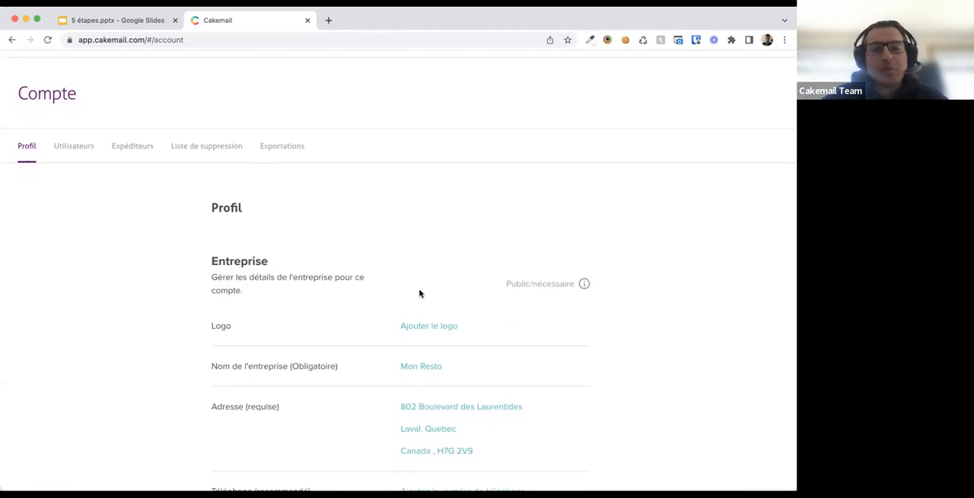
scroll(424, 286, down, 2)
scroll(423, 286, down, 1)
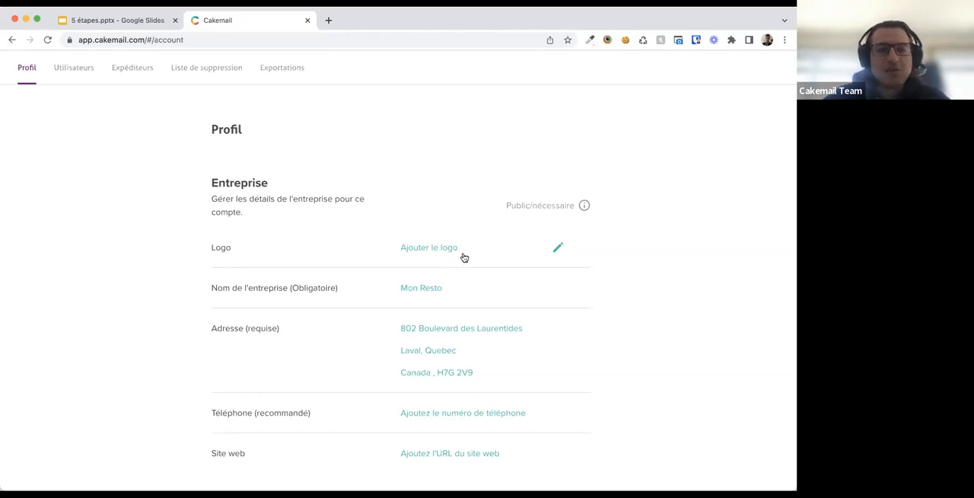
click(461, 255)
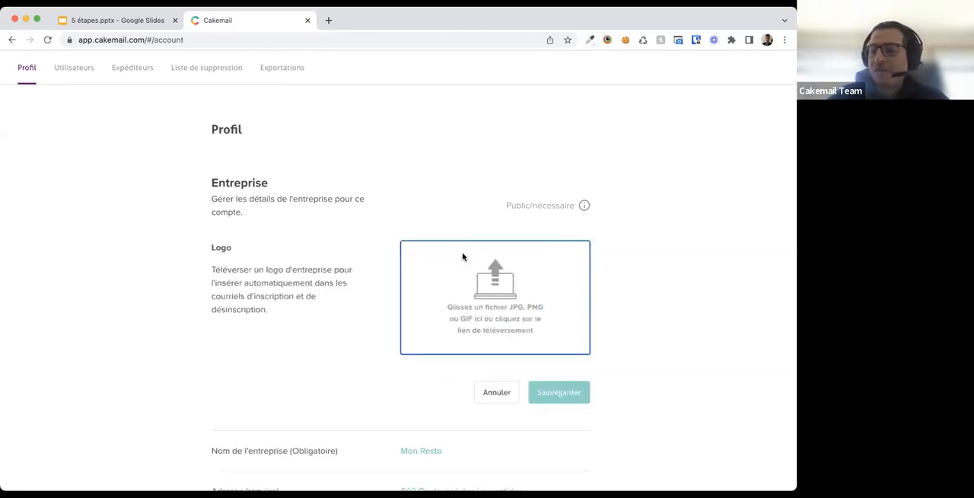
click(505, 302)
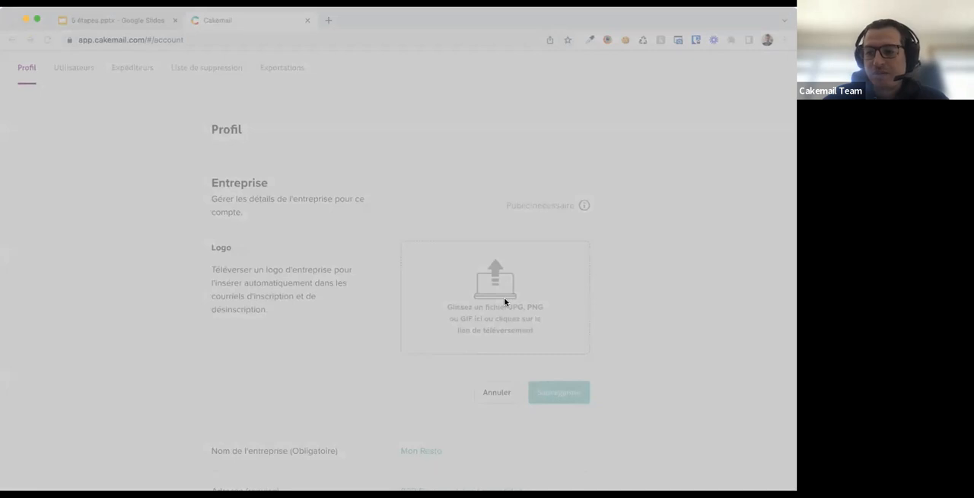
double_click(359, 183)
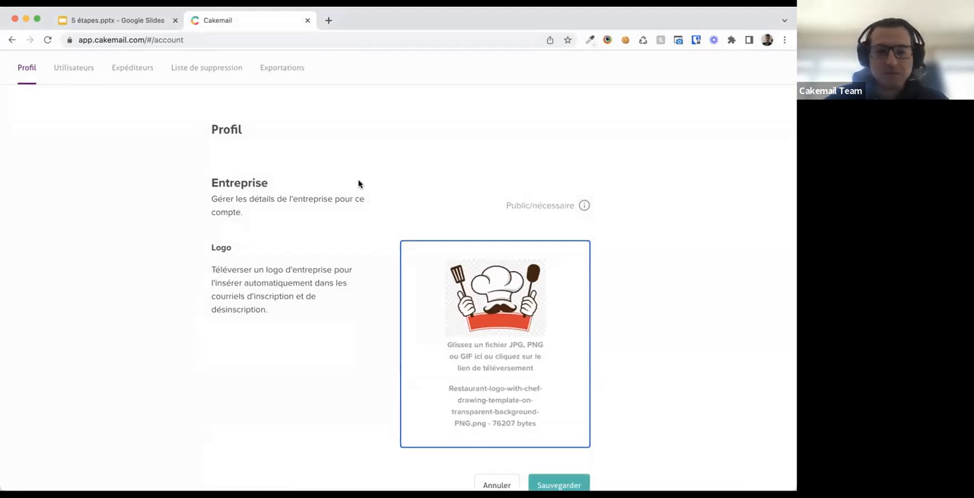
scroll(413, 278, down, 1)
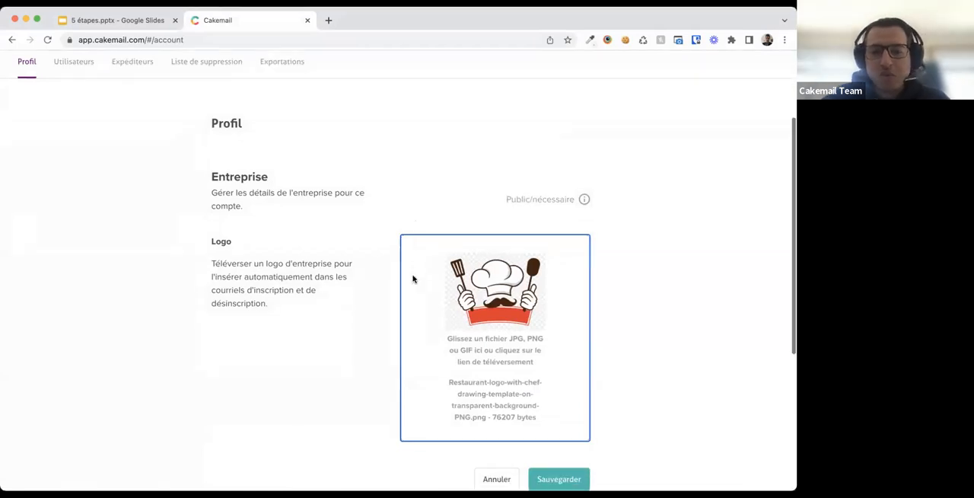
scroll(414, 279, down, 3)
click(545, 376)
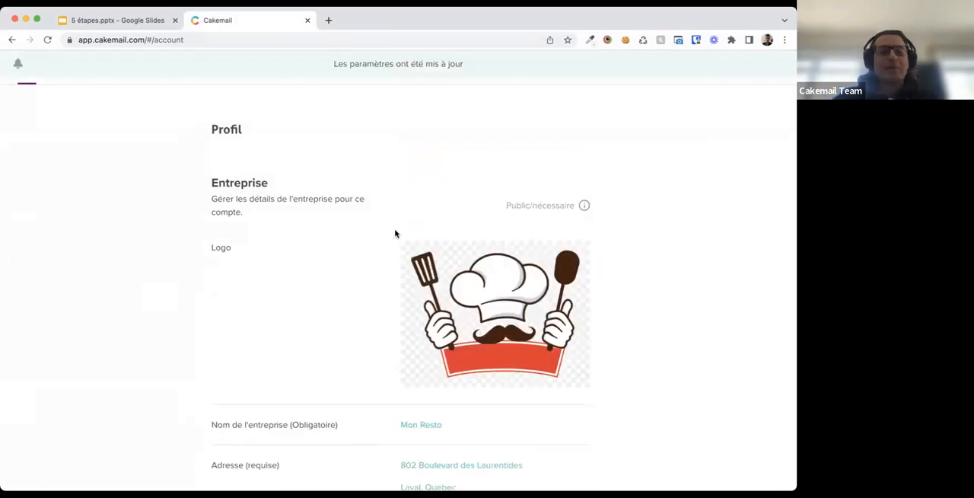
- Open the Users section and view the account user's profile details
scroll(395, 233, up, 3)
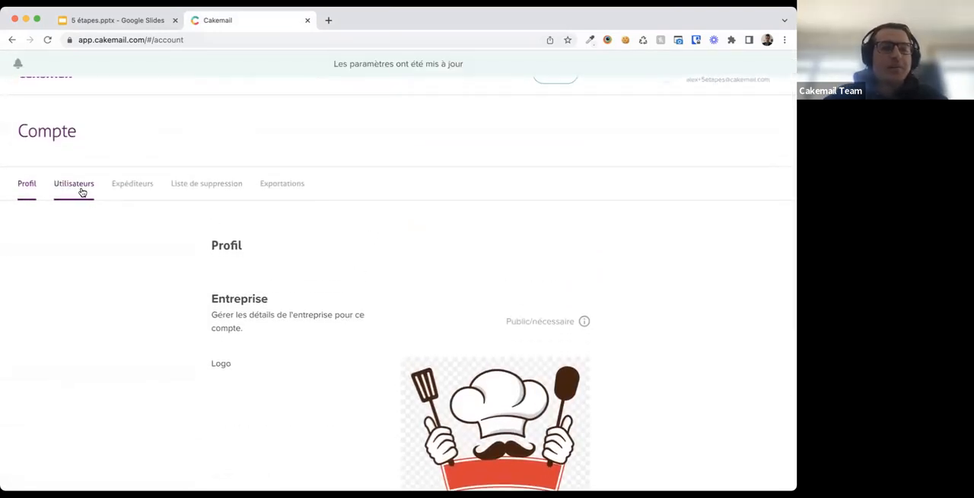
click(82, 192)
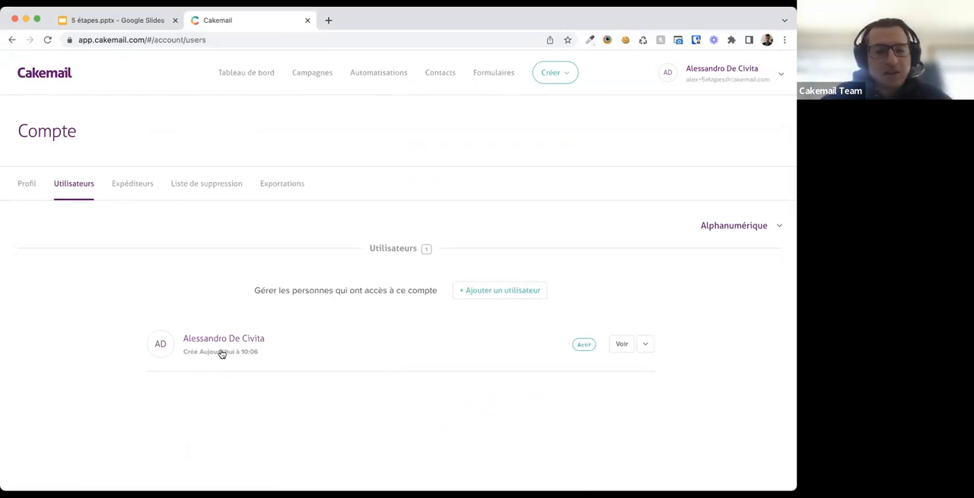
click(503, 290)
click(383, 313)
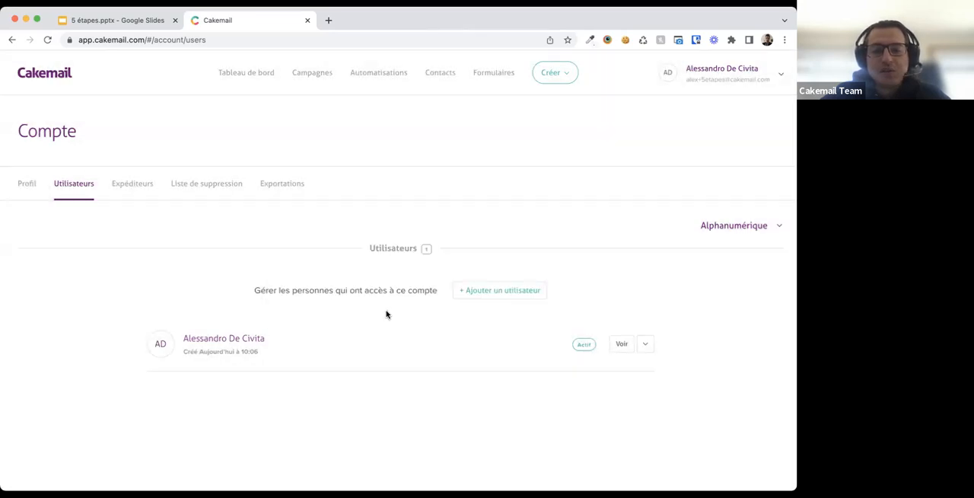
click(625, 346)
scroll(397, 407, down, 3)
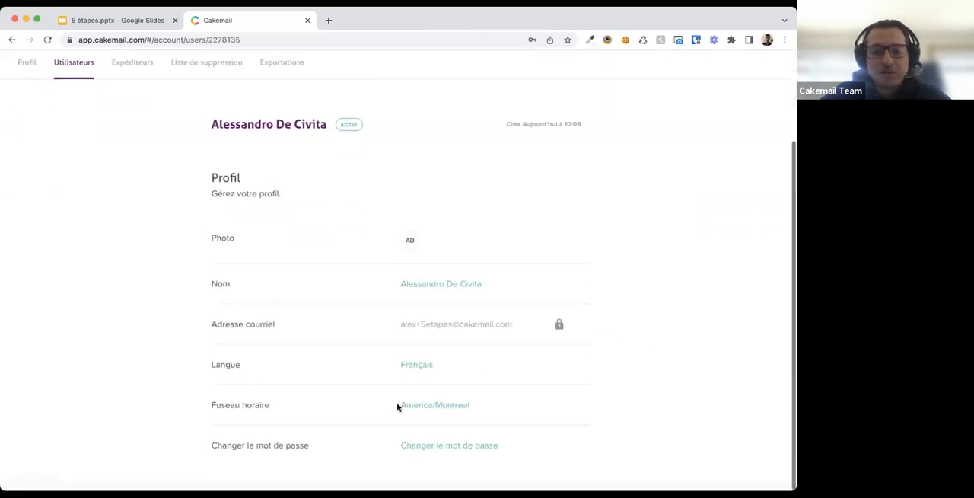
mouse_move(436, 368)
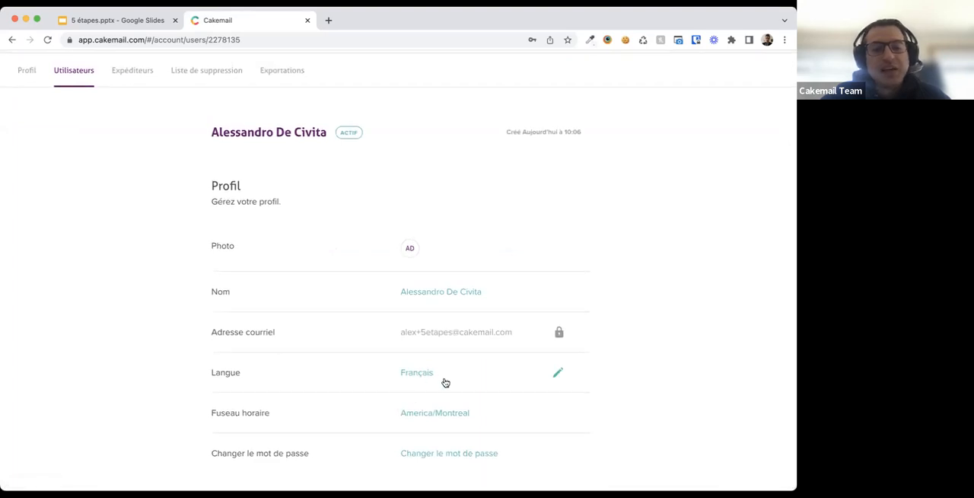
- Return to the account settings and open the Senders section
scroll(426, 352, up, 1)
scroll(426, 352, up, 2)
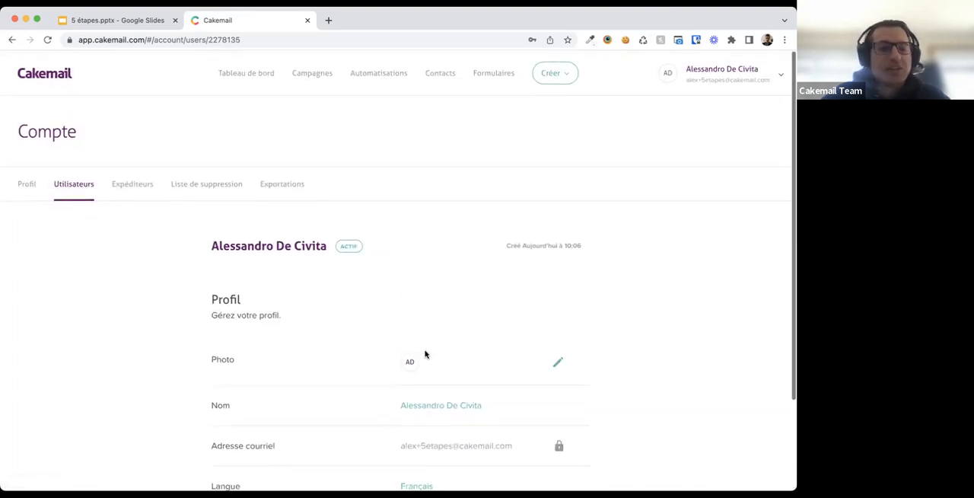
click(129, 185)
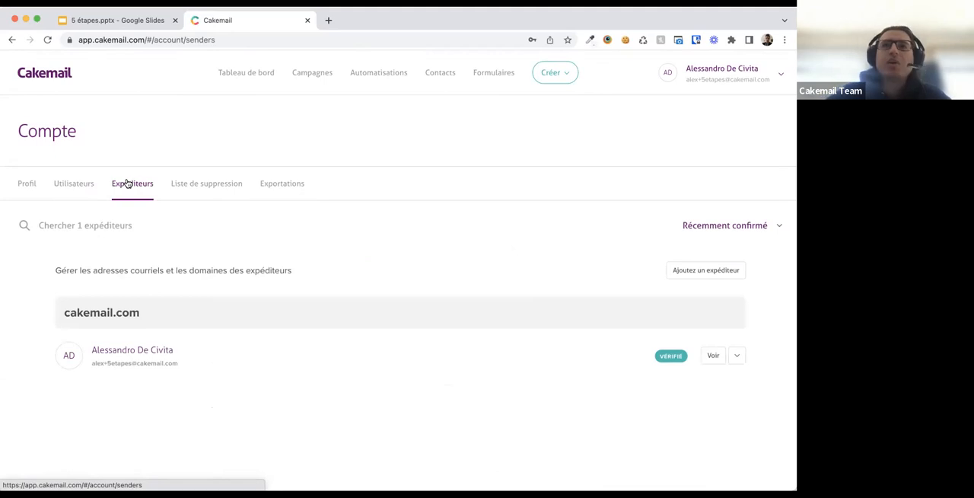
click(698, 76)
click(719, 143)
click(143, 190)
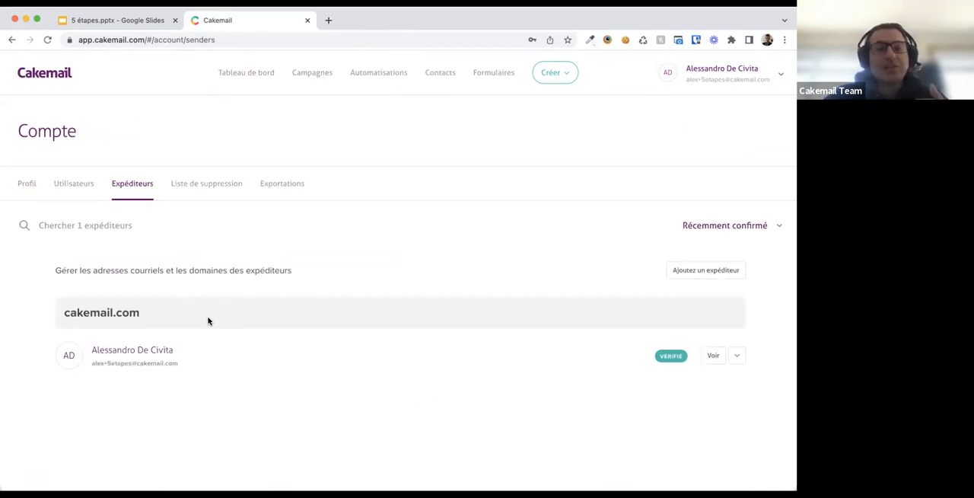
mouse_move(208, 321)
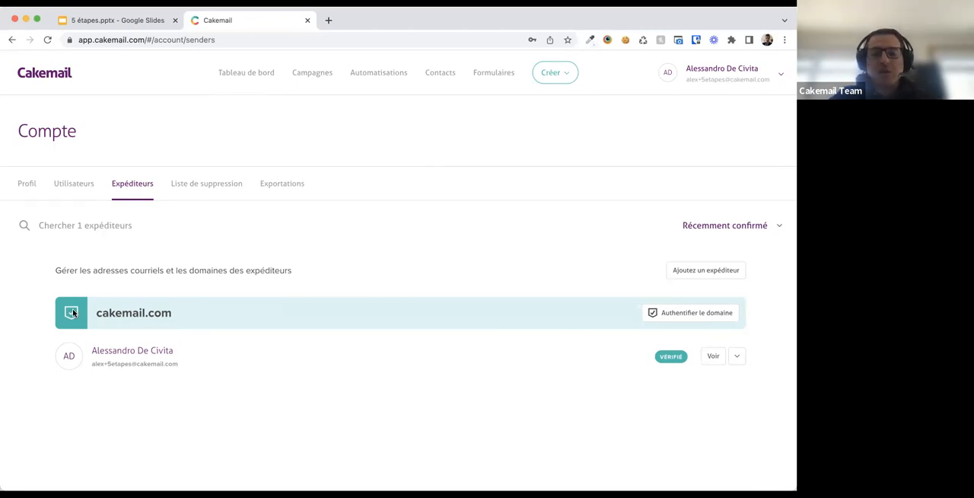
- Start authenticating the cakemail.com domain and continue past the domain provider step
click(671, 318)
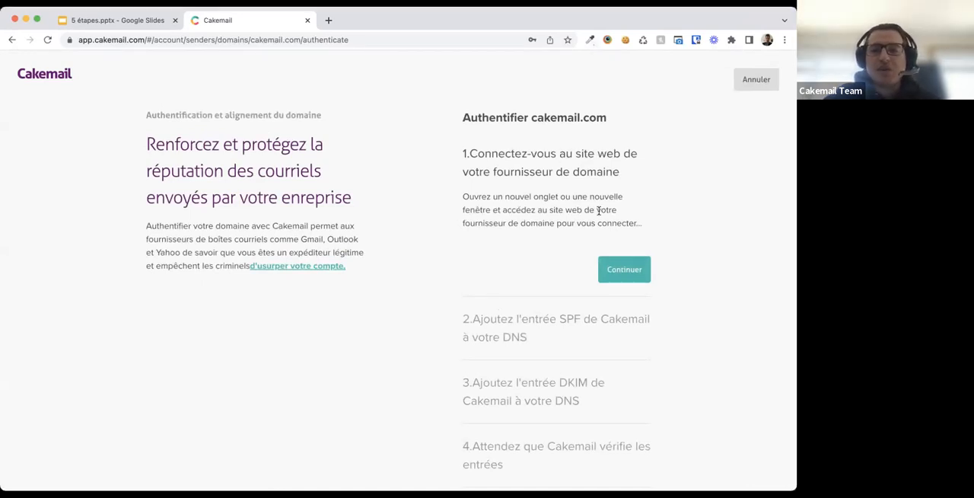
scroll(610, 226, down, 1)
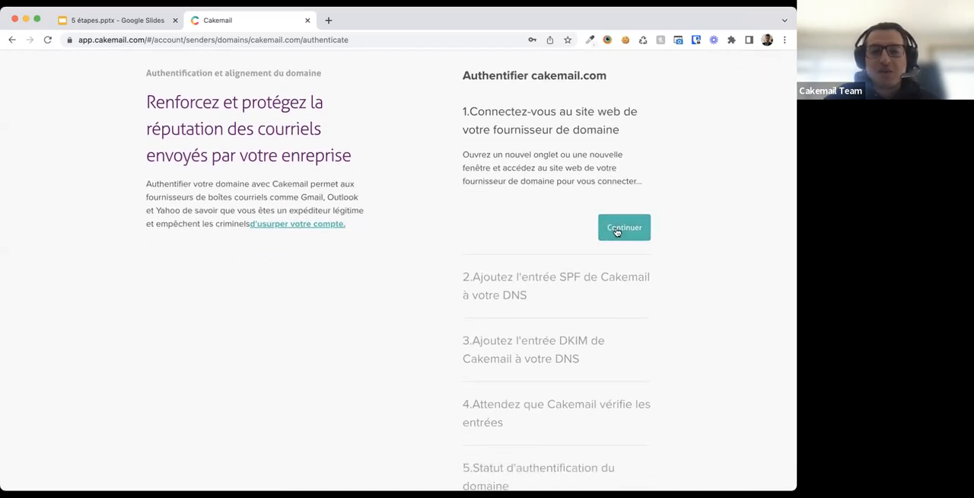
click(631, 232)
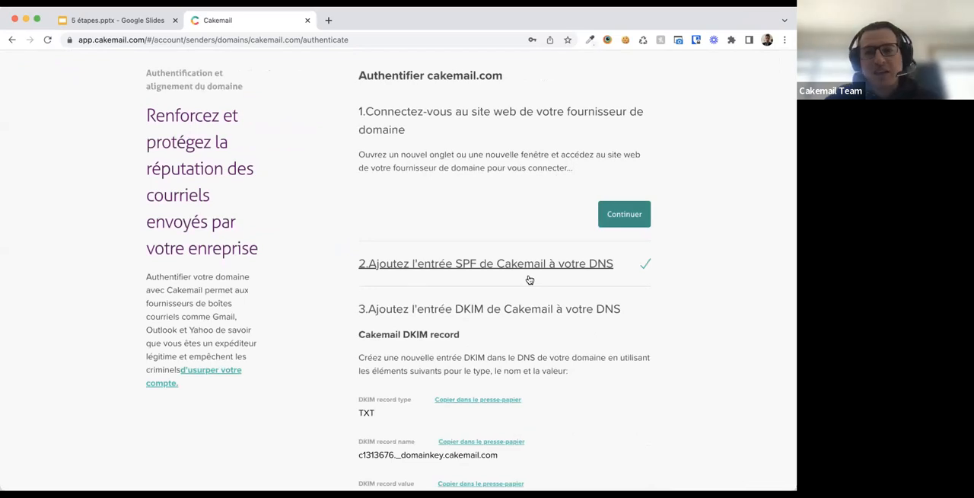
- Review the DKIM record type, name and value to add to the DNS
scroll(530, 279, down, 2)
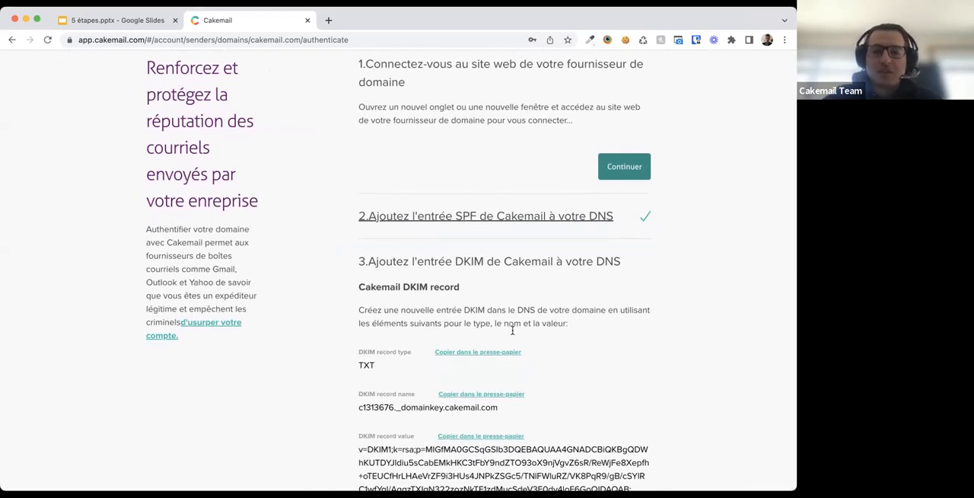
scroll(512, 332, down, 2)
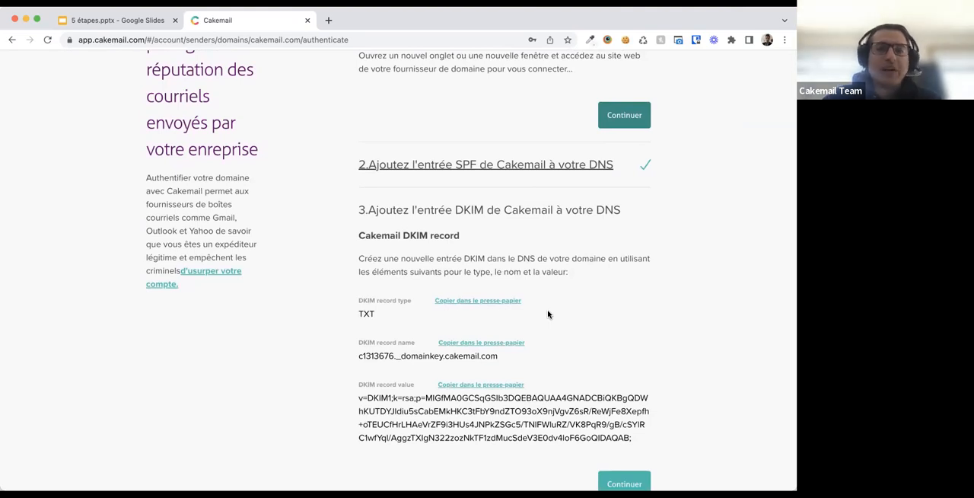
scroll(548, 314, down, 3)
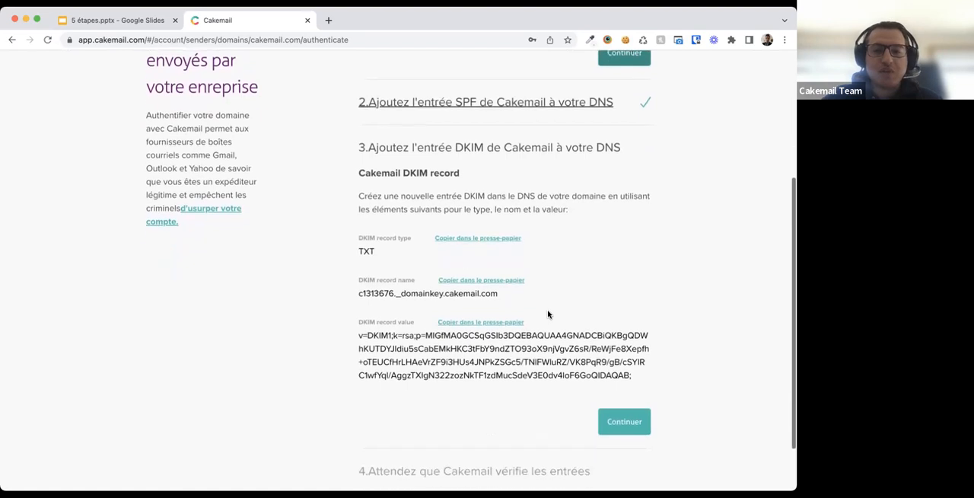
scroll(548, 314, down, 2)
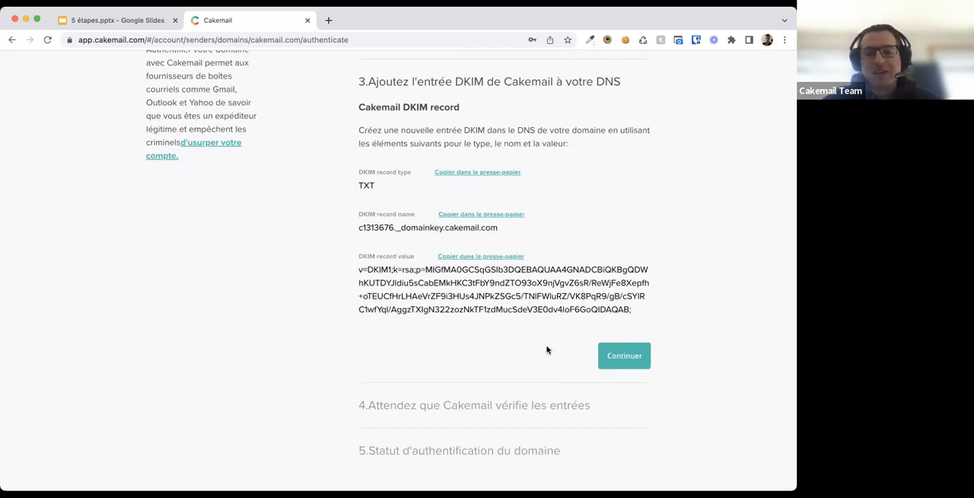
scroll(546, 349, up, 5)
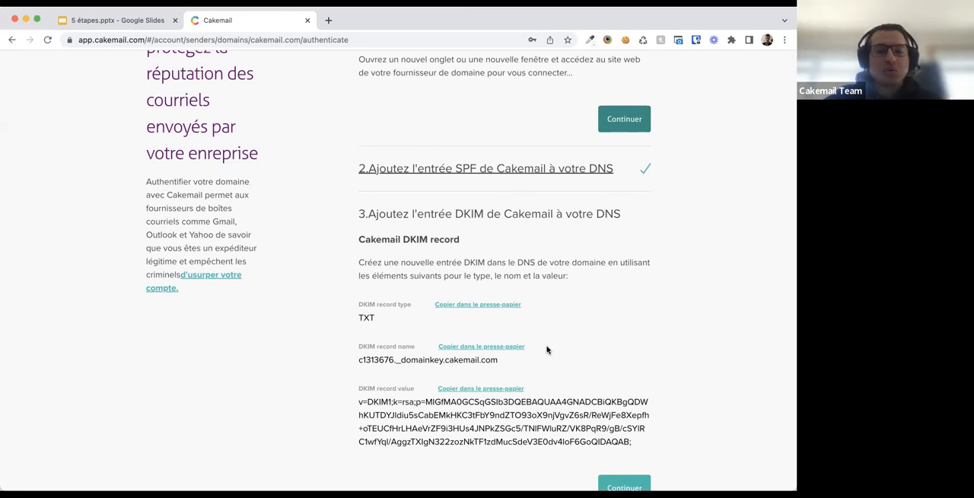
scroll(546, 349, down, 3)
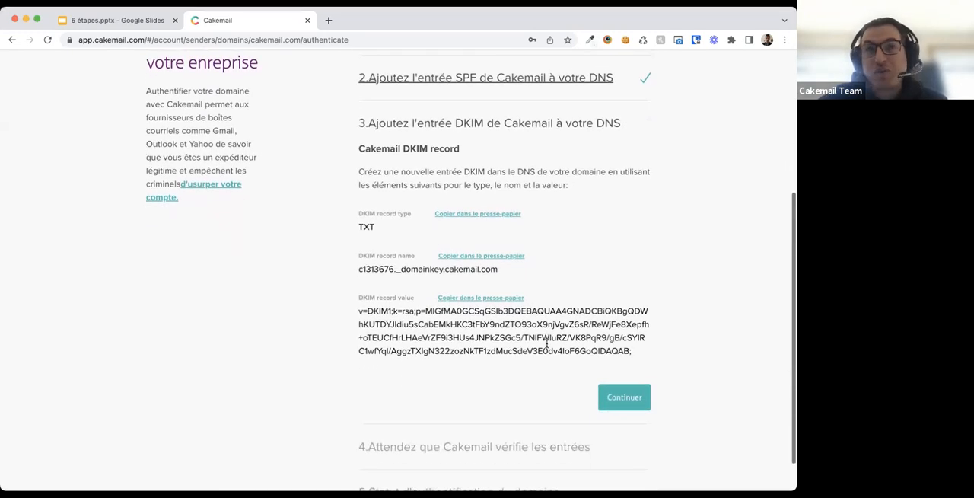
scroll(547, 378, down, 1)
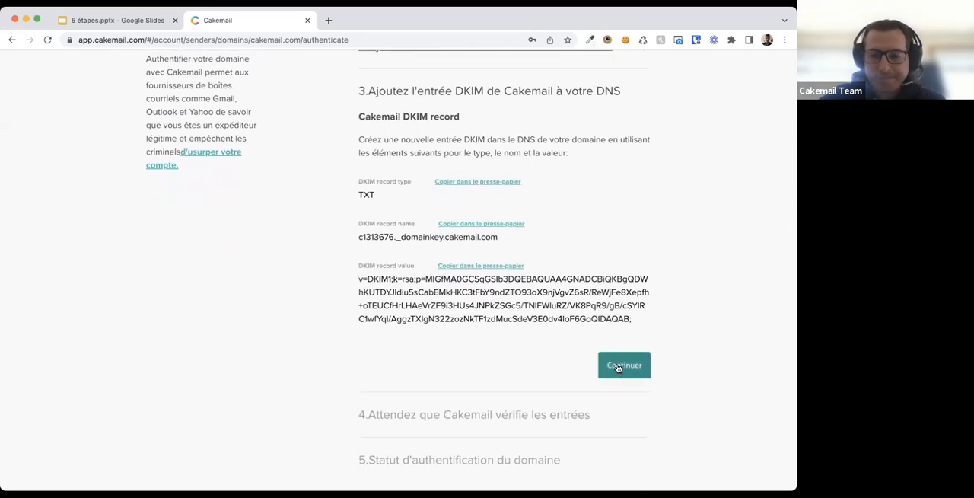
scroll(555, 336, down, 1)
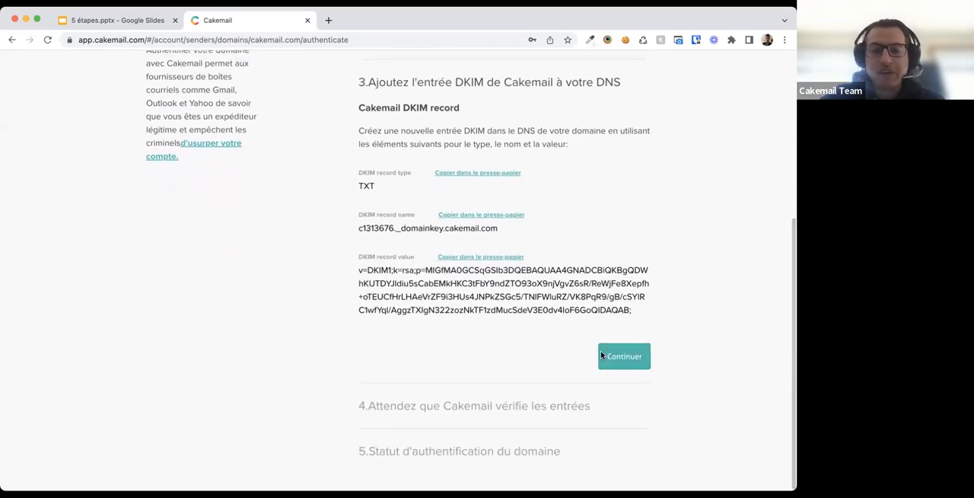
- Continue through the DNS verification steps and finish the domain authentication
click(600, 352)
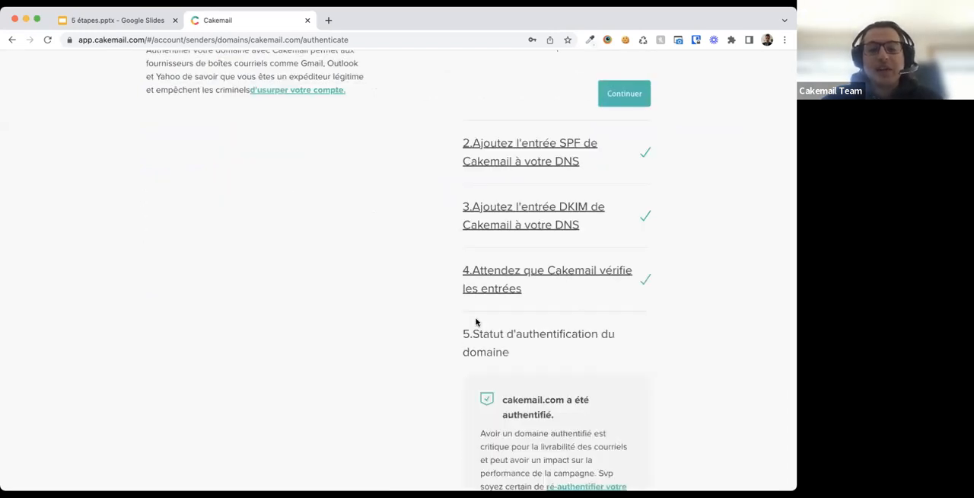
scroll(476, 321, down, 5)
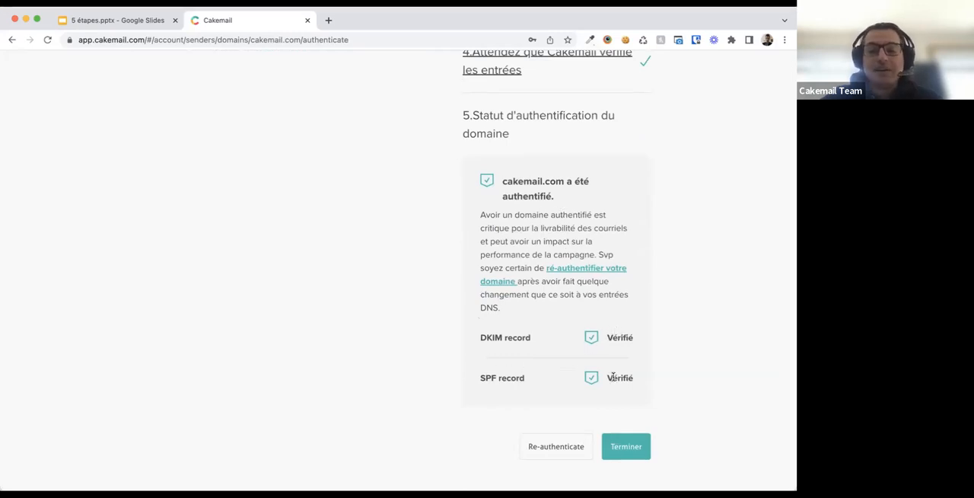
click(624, 444)
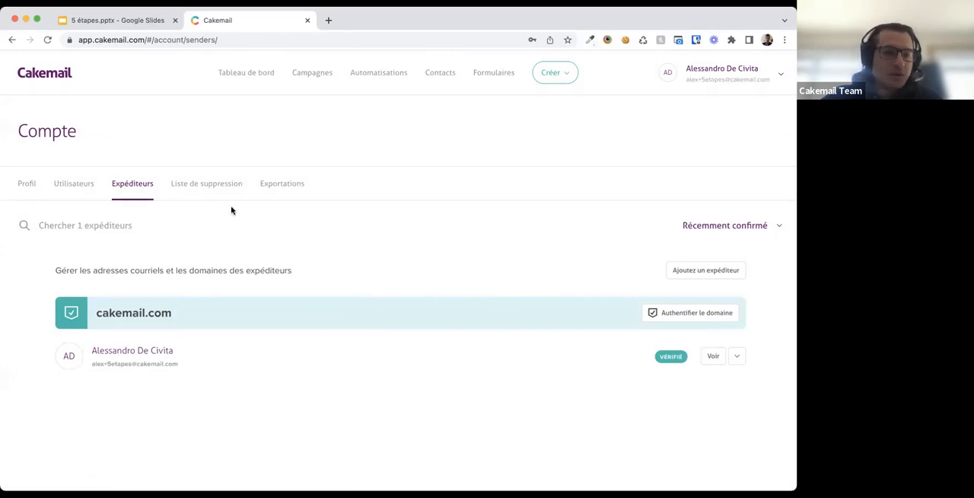
- Browse the account's suppression list and exports sections, then the forms page
click(210, 194)
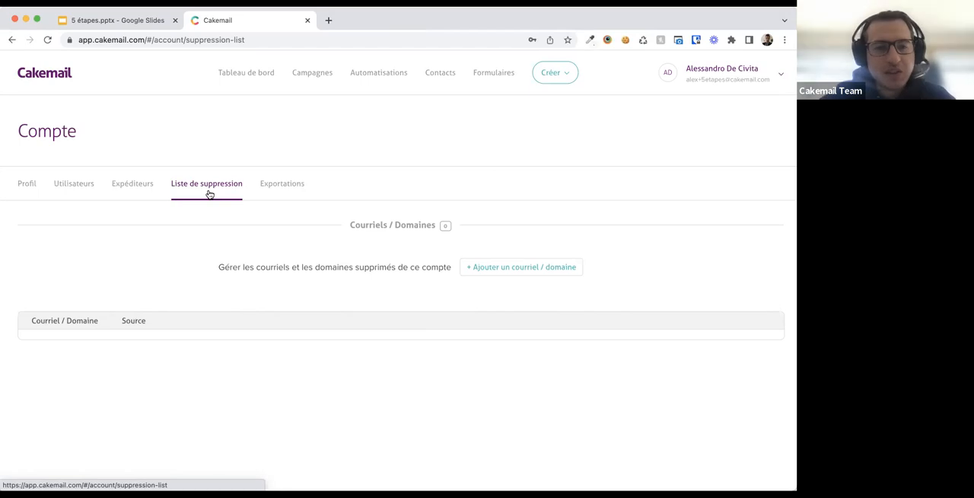
click(280, 188)
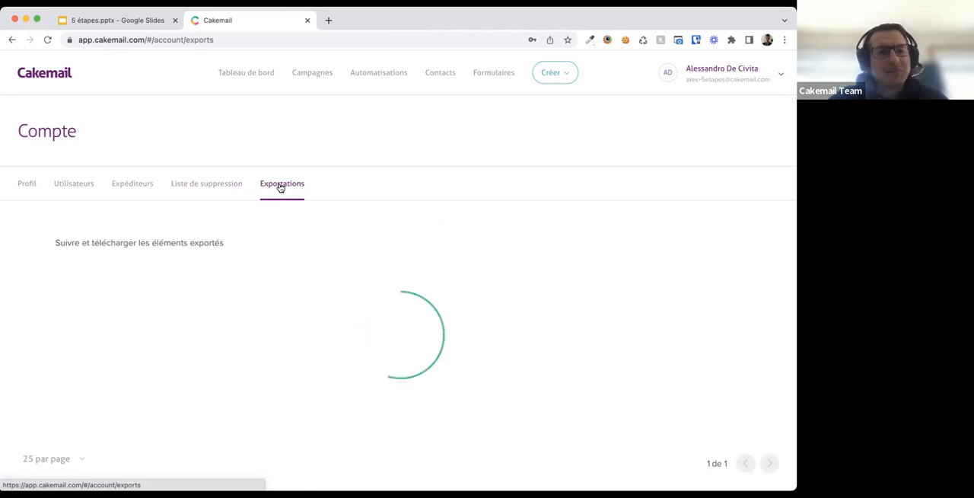
click(217, 187)
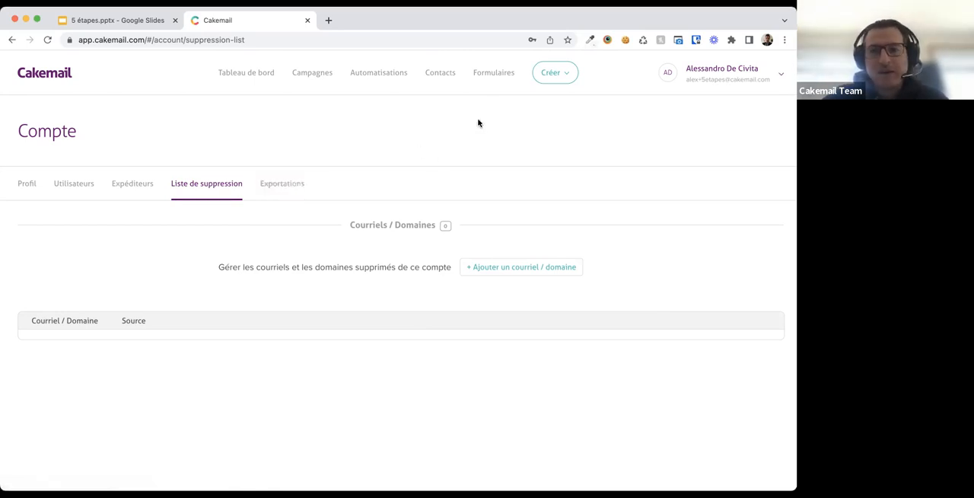
click(491, 79)
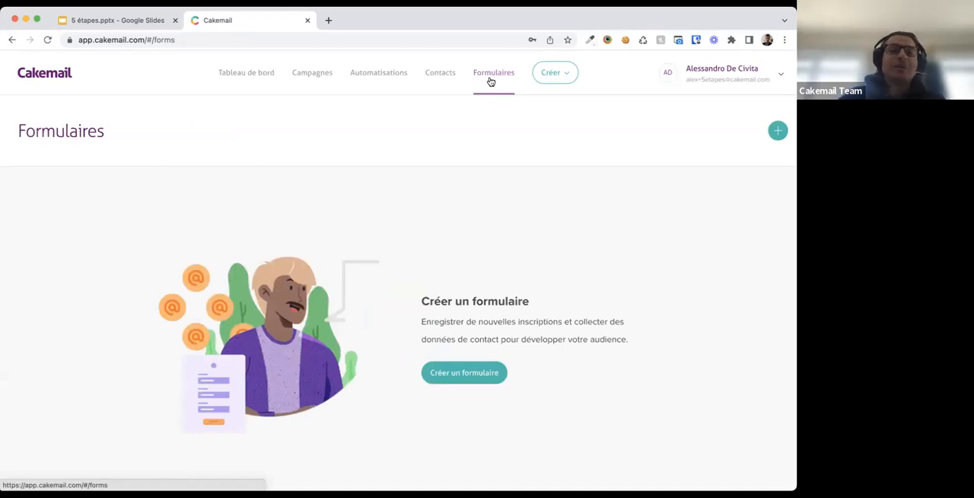
- Open Contacts and check the mailing list selector for Mon Resto mailing list
click(441, 79)
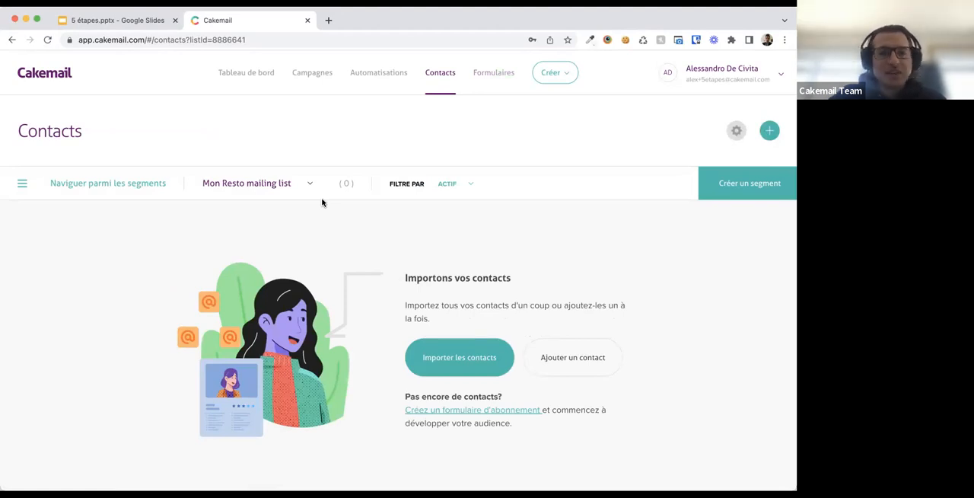
click(297, 188)
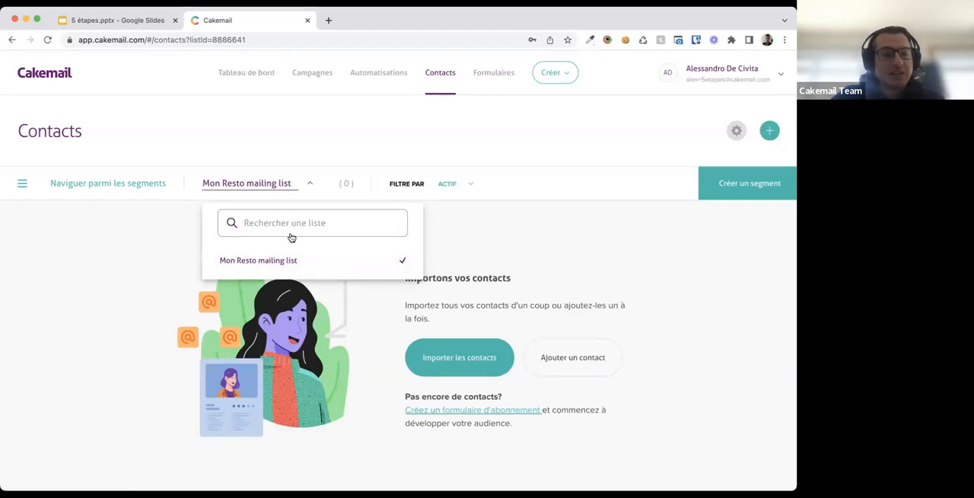
click(165, 246)
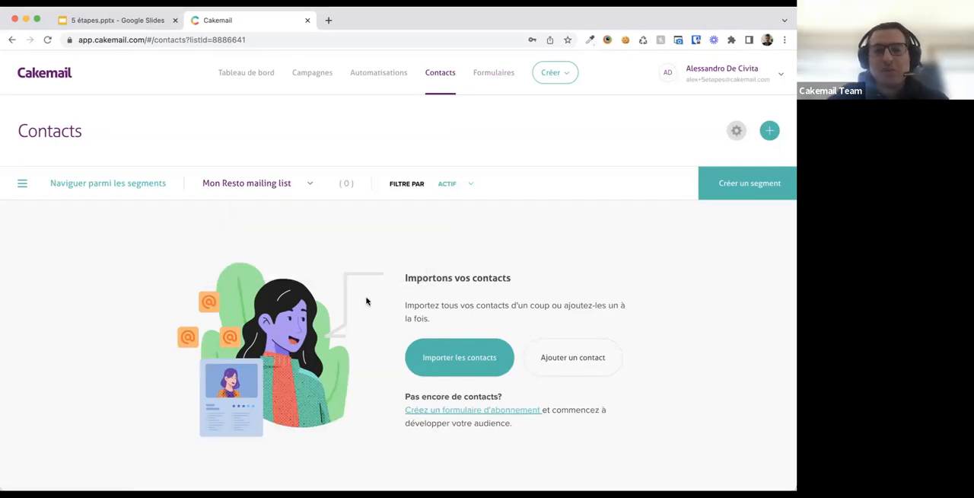
- Start importing contacts into Mon Resto mailing list by uploading a CSV file
click(770, 131)
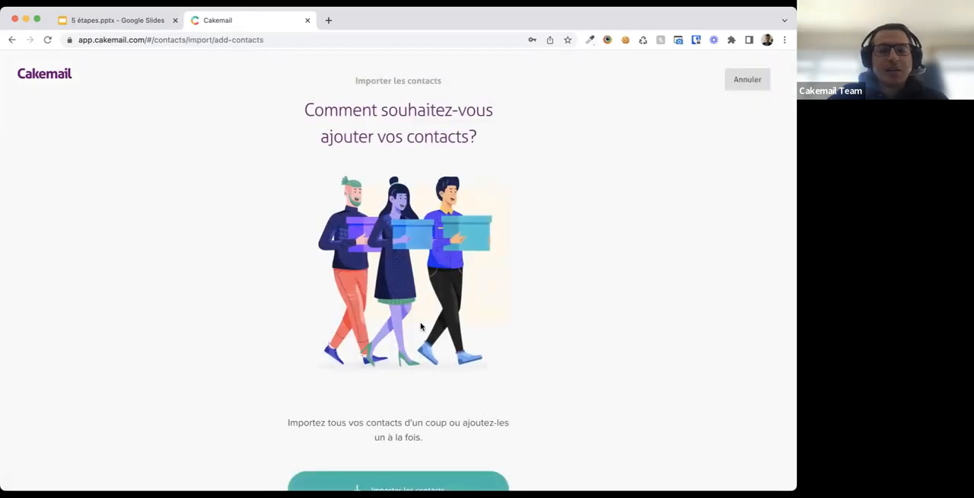
scroll(420, 326, down, 3)
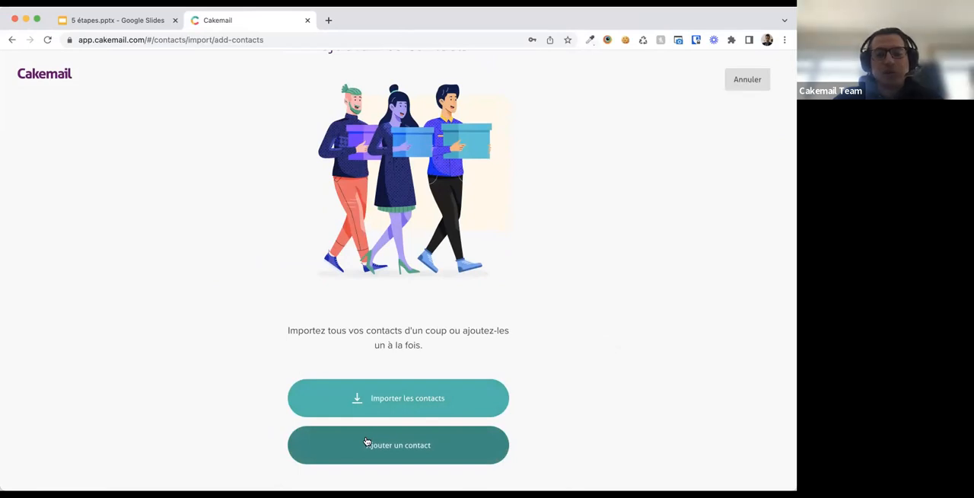
click(375, 400)
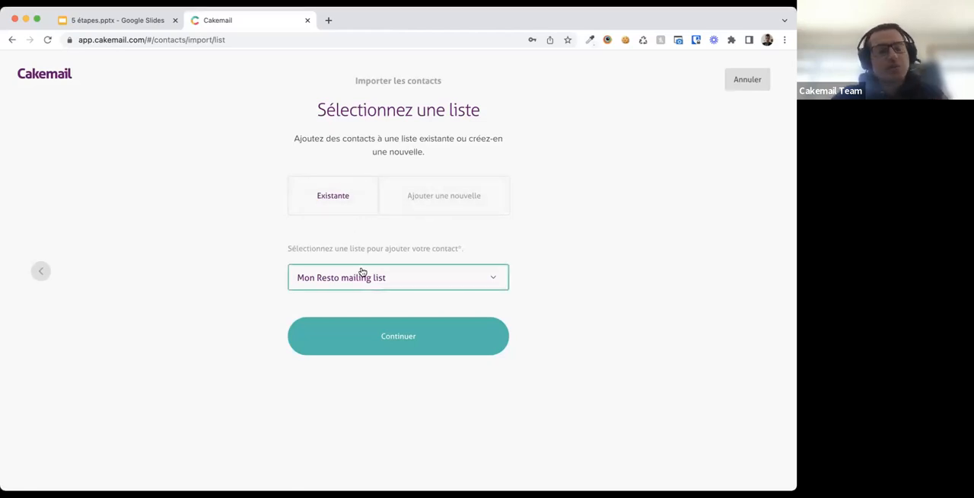
click(364, 336)
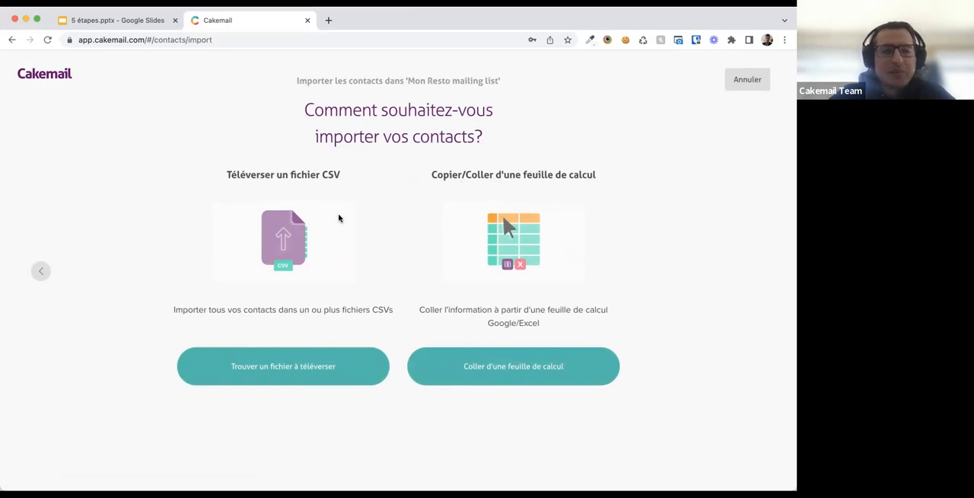
click(274, 366)
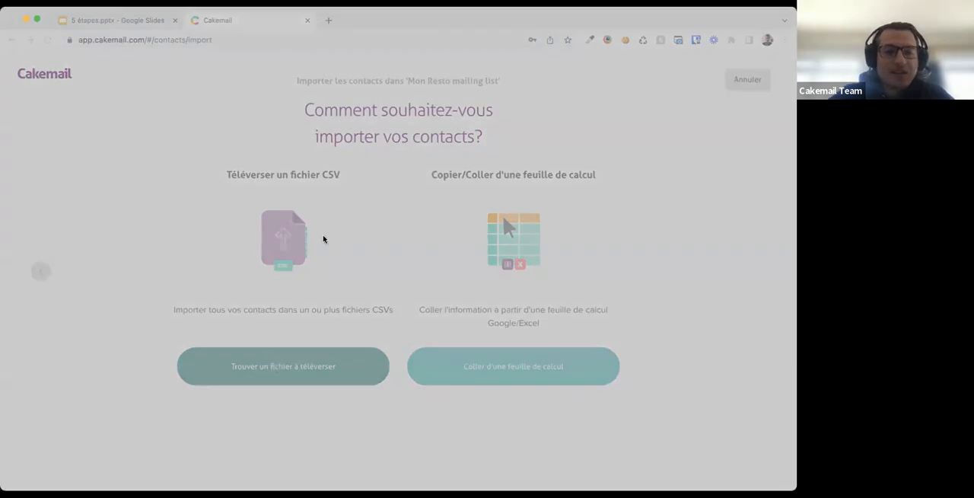
click(595, 362)
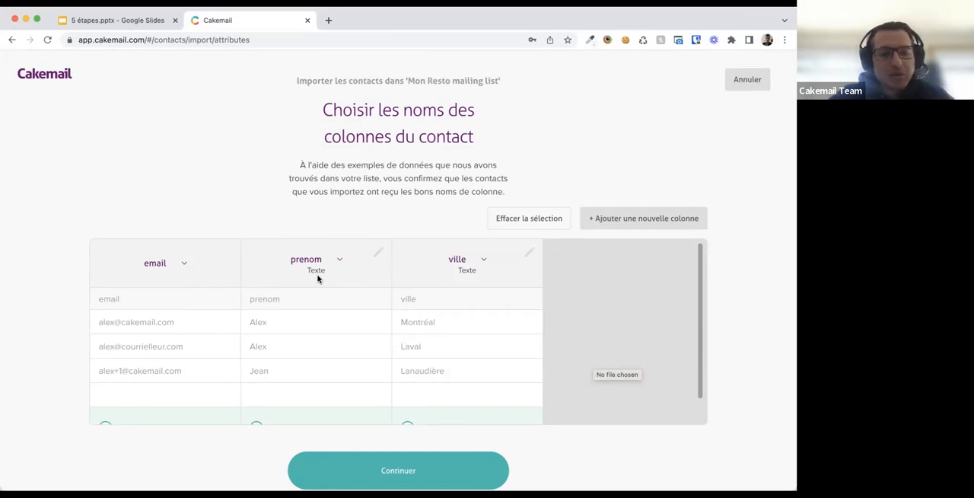
- Keep the email, prenom and ville columns selected for import and continue
scroll(278, 297, down, 2)
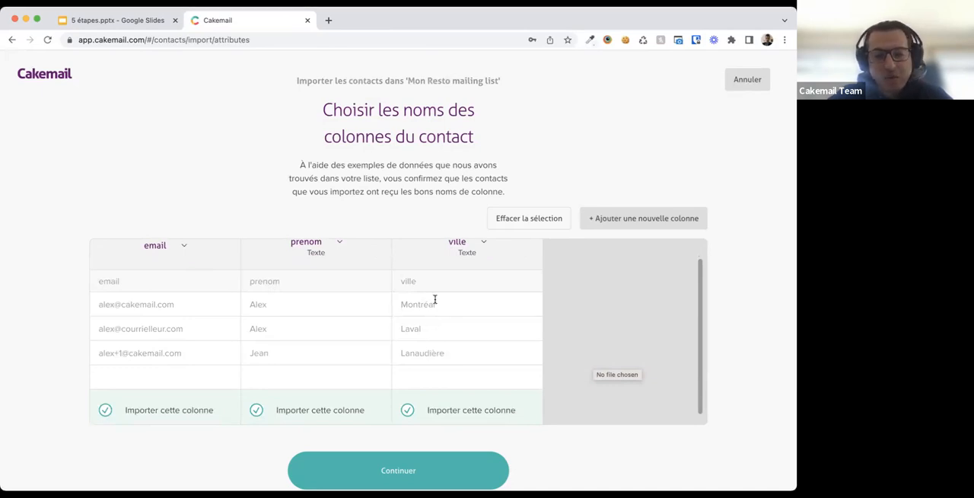
scroll(366, 317, up, 1)
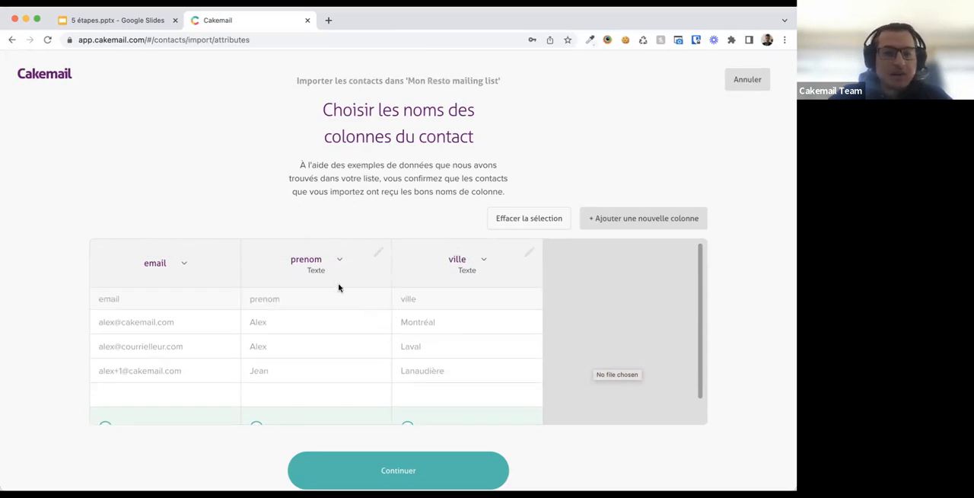
scroll(329, 318, down, 1)
scroll(328, 318, up, 1)
scroll(329, 318, down, 1)
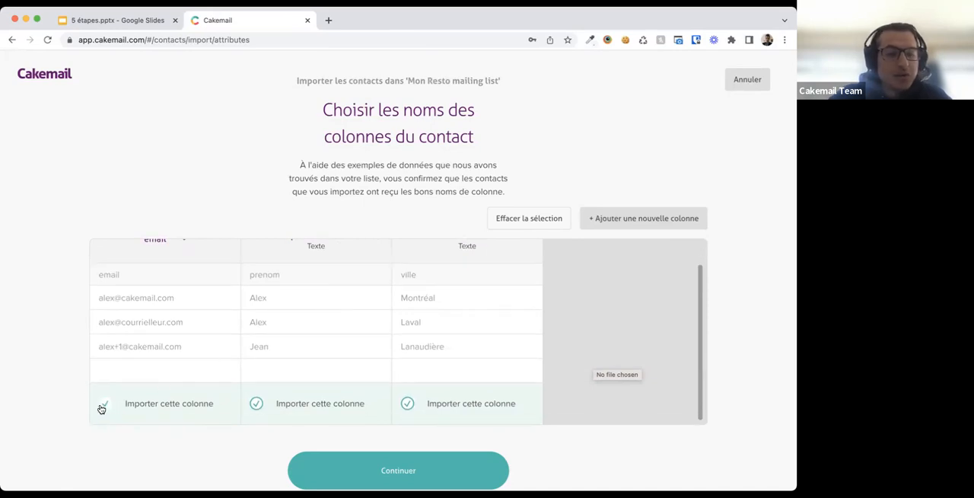
click(407, 403)
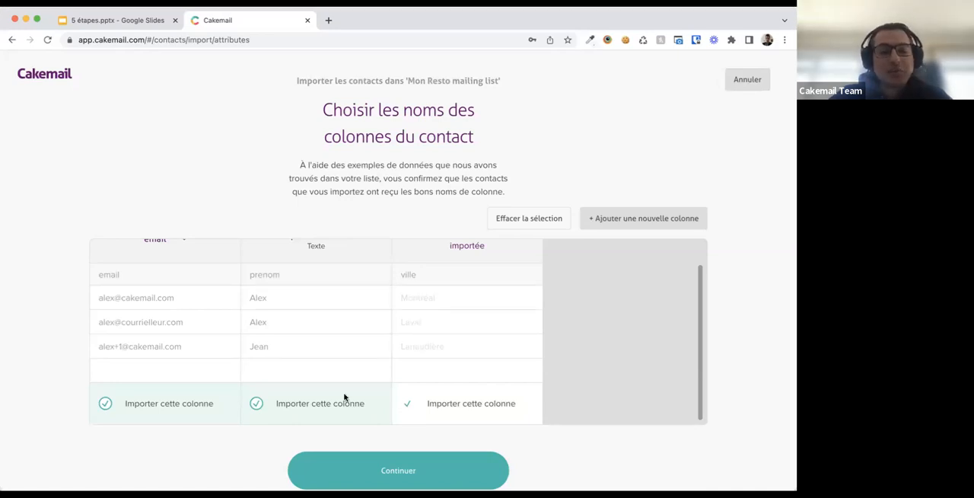
click(409, 404)
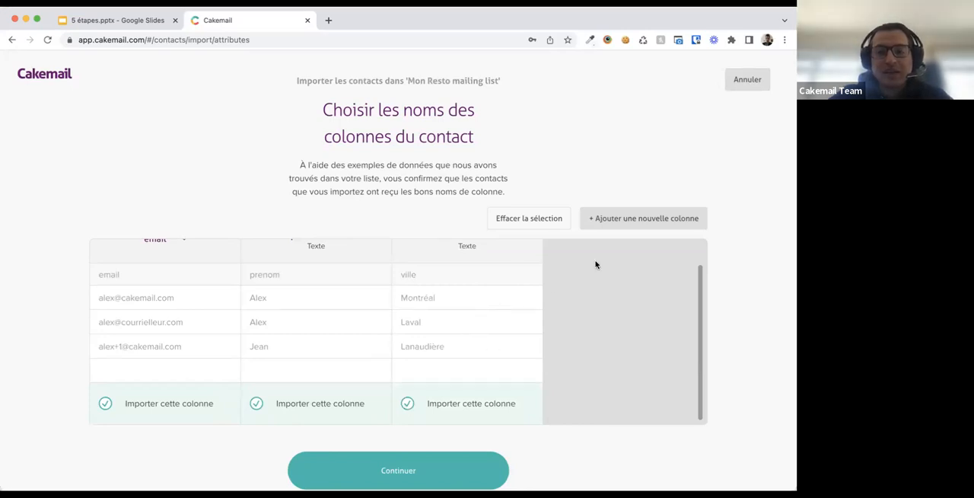
click(386, 471)
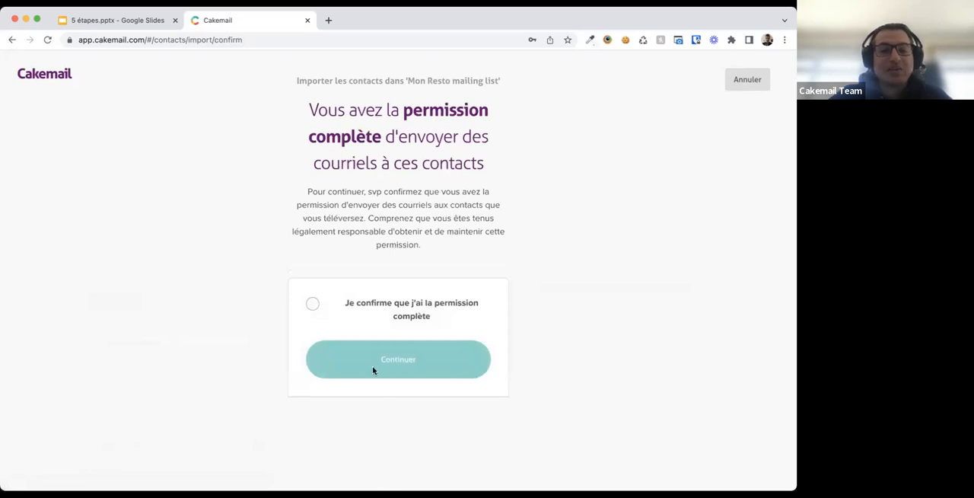
- Confirm having full permission to email these contacts, finish the import and close the summary
click(320, 308)
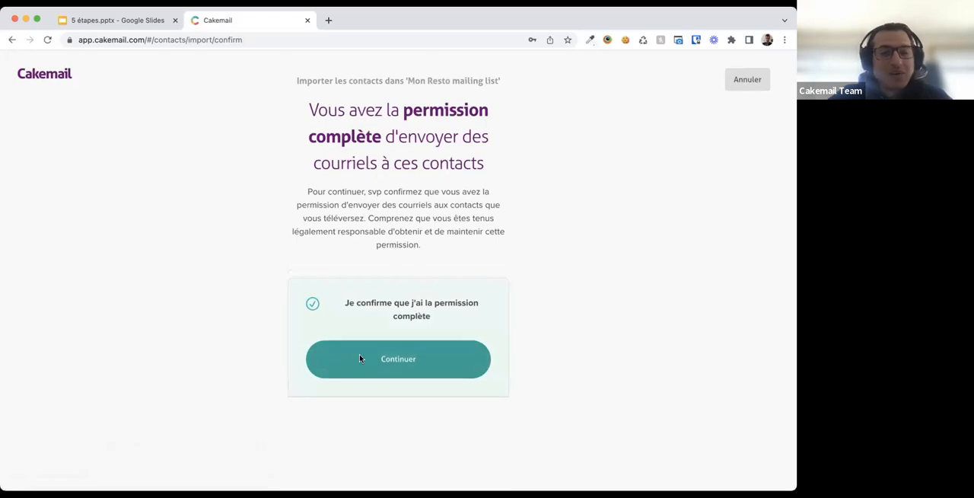
click(360, 358)
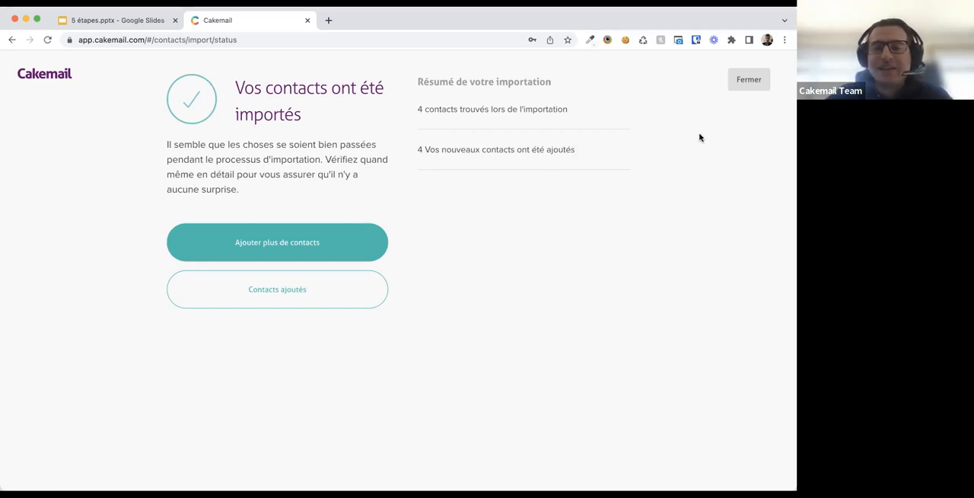
click(748, 85)
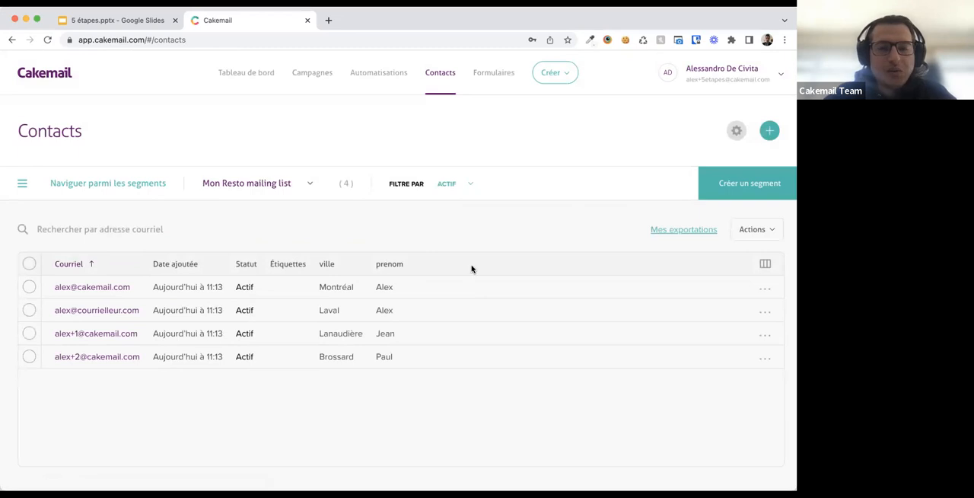
- Review the contact status filter options for the list
click(464, 187)
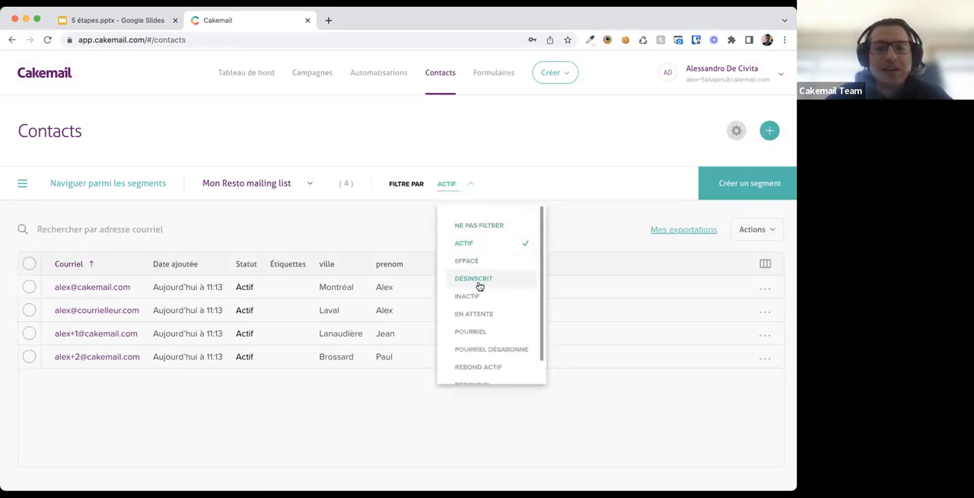
scroll(479, 291, down, 1)
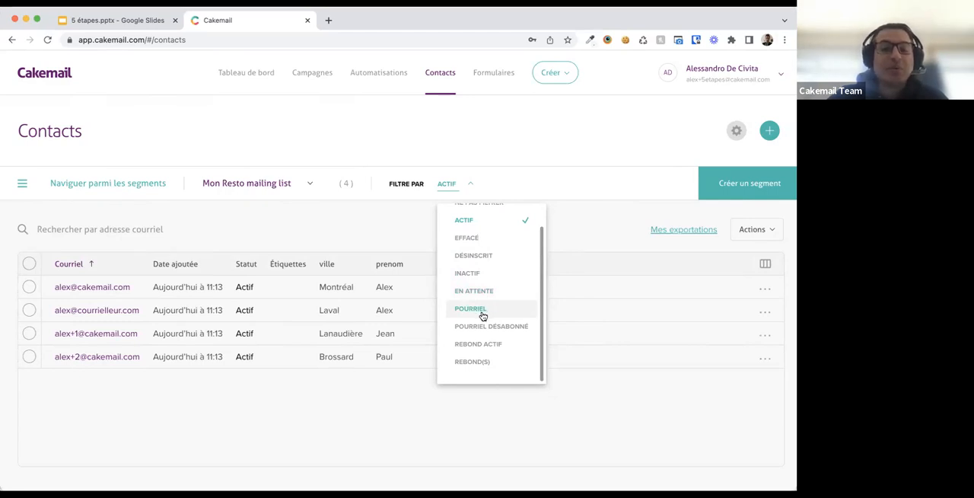
click(458, 191)
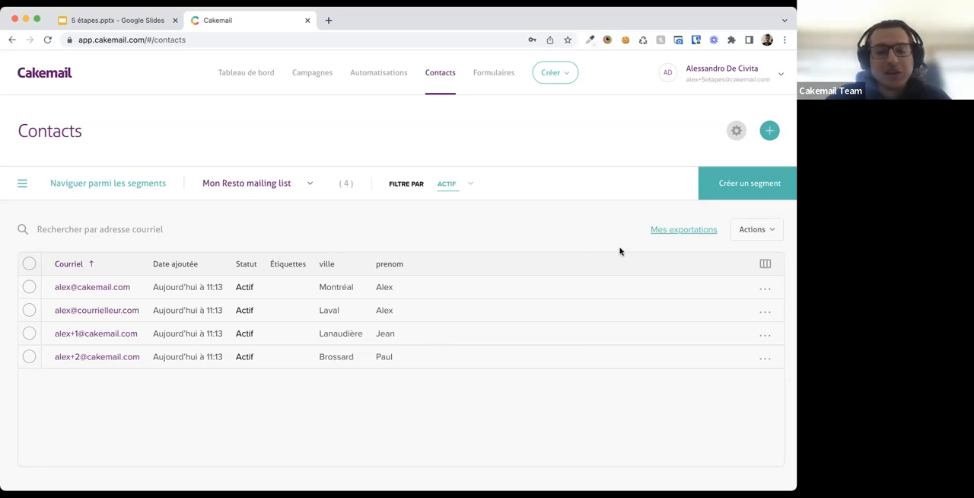
- Create a new segment with the condition ville est Montréal
click(731, 186)
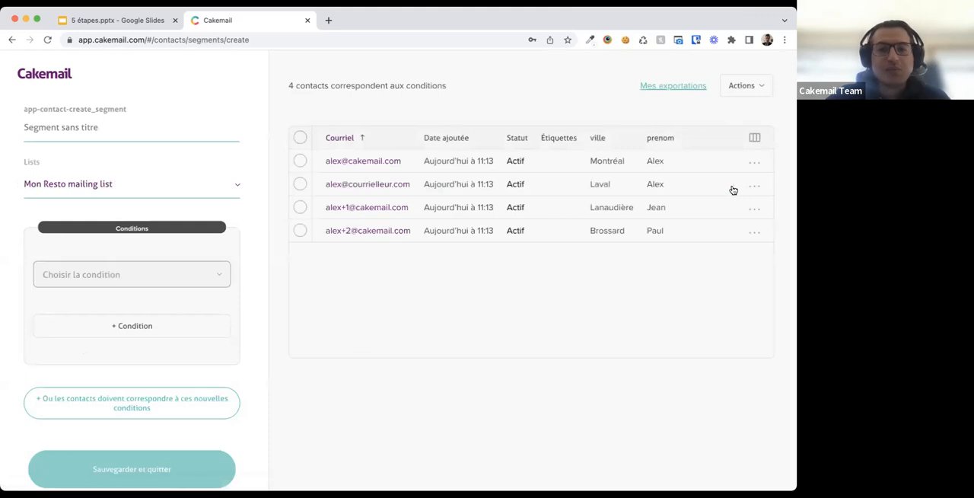
scroll(135, 278, down, 2)
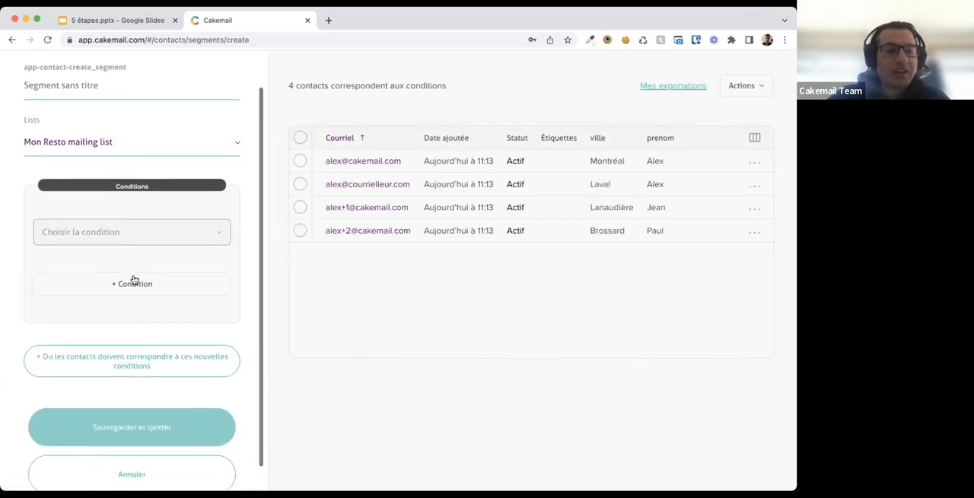
click(146, 240)
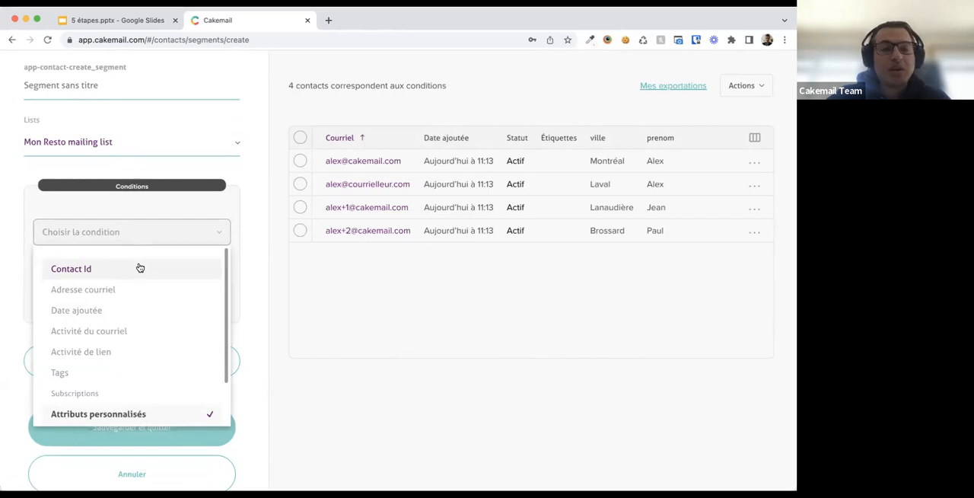
scroll(125, 322, down, 4)
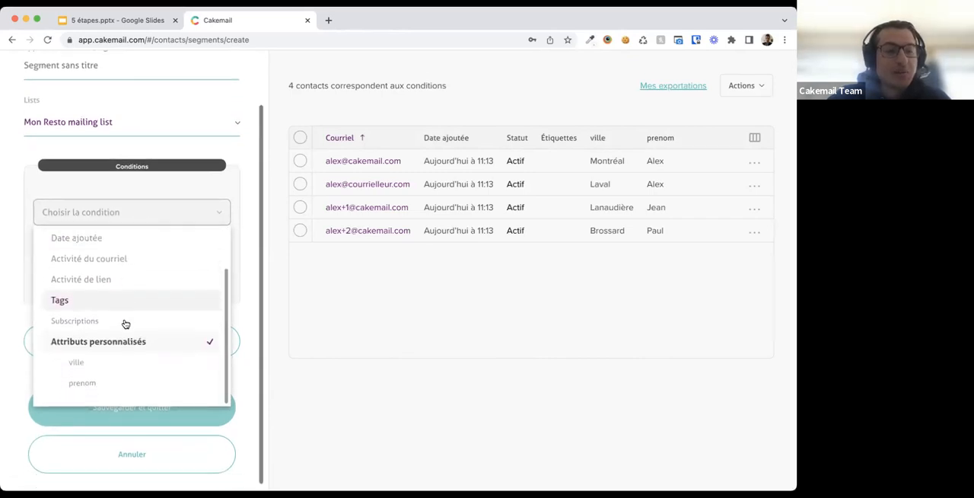
click(76, 355)
click(81, 264)
text(Mont)
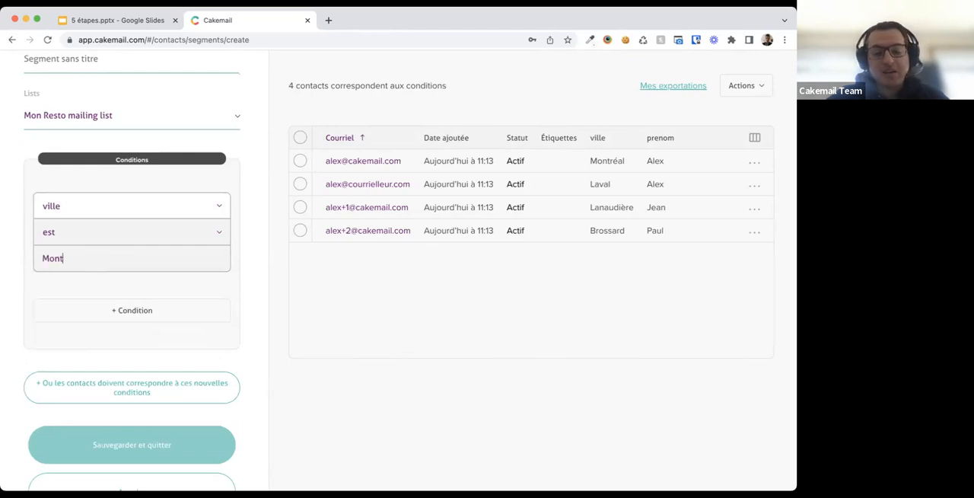
text(réal)
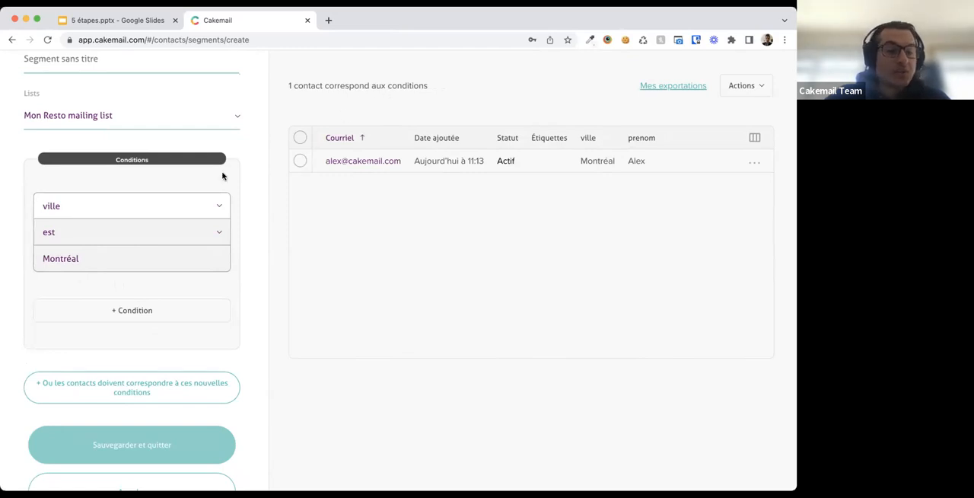
- Add a second condition to the segment, prenom est Pierre, joined to the first with Et
click(172, 312)
scroll(159, 350, down, 3)
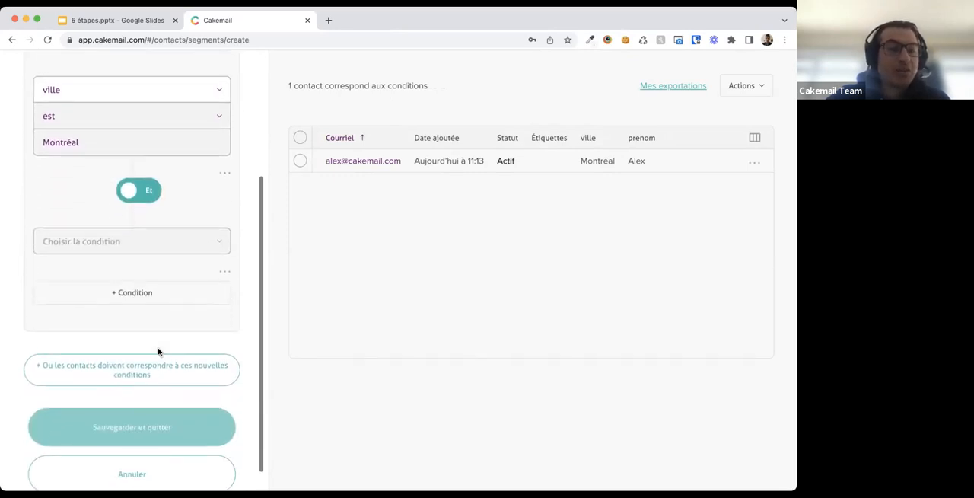
scroll(159, 350, up, 3)
scroll(158, 352, up, 1)
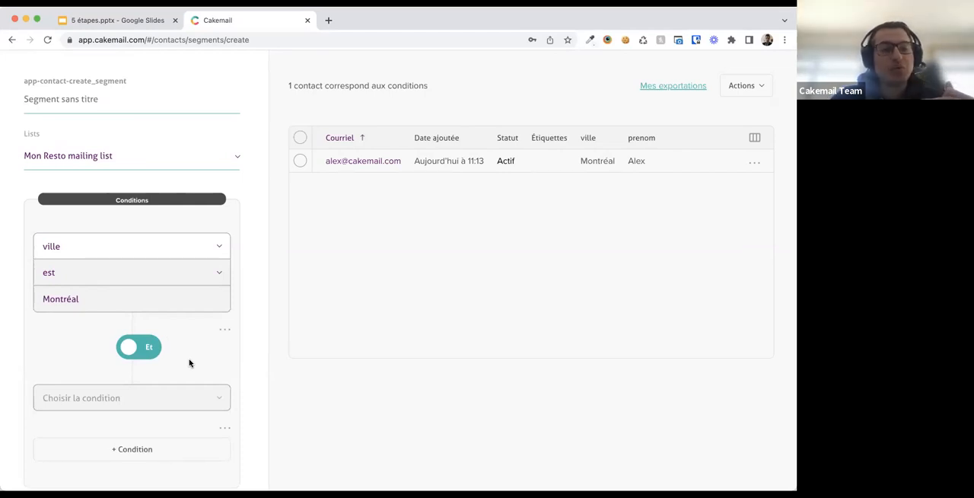
scroll(145, 304, down, 3)
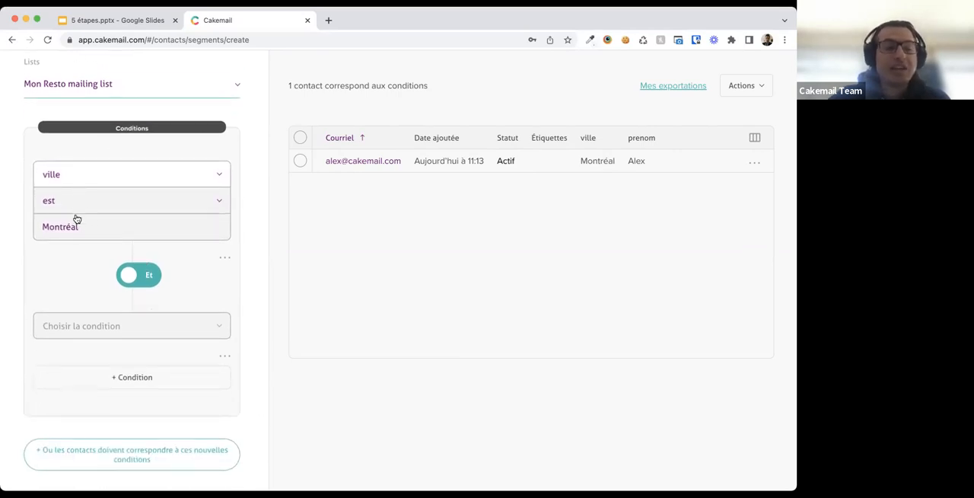
click(115, 324)
scroll(121, 263, down, 2)
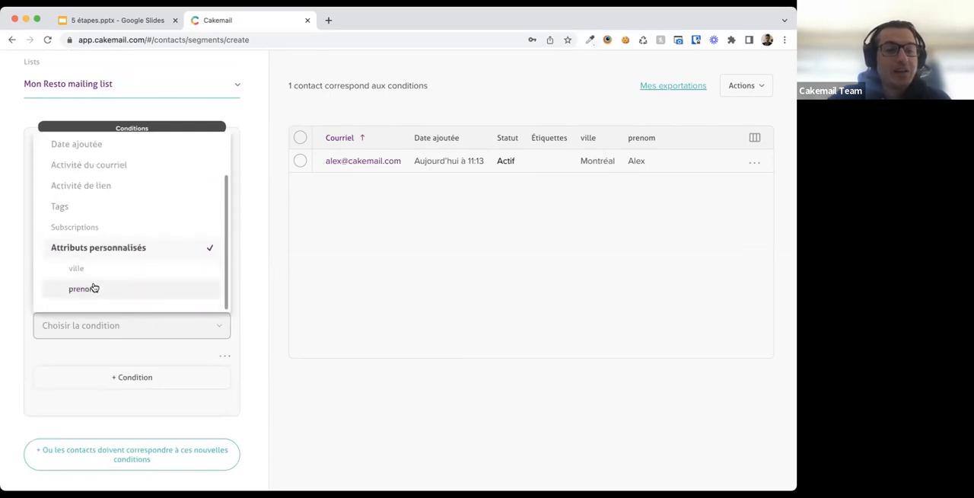
click(93, 288)
click(90, 375)
text(Pie)
click(50, 278)
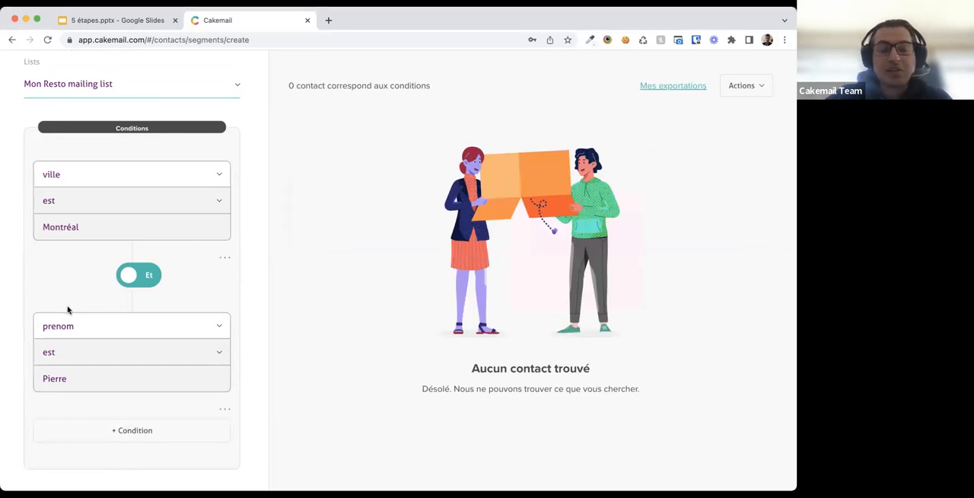
- Switch the condition link to Ou and change the second condition's value to Alex
click(134, 281)
scroll(73, 352, down, 4)
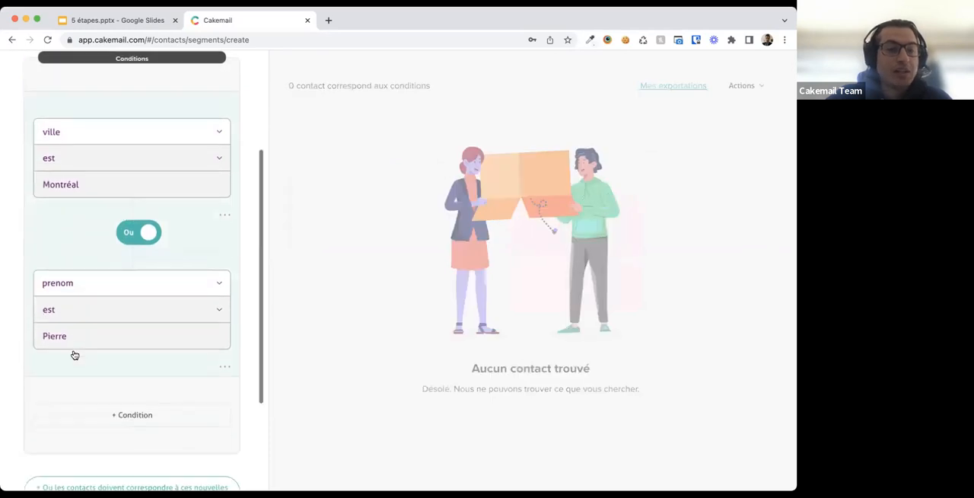
scroll(73, 353, up, 1)
drag(76, 278, 40, 278)
text(Alw)
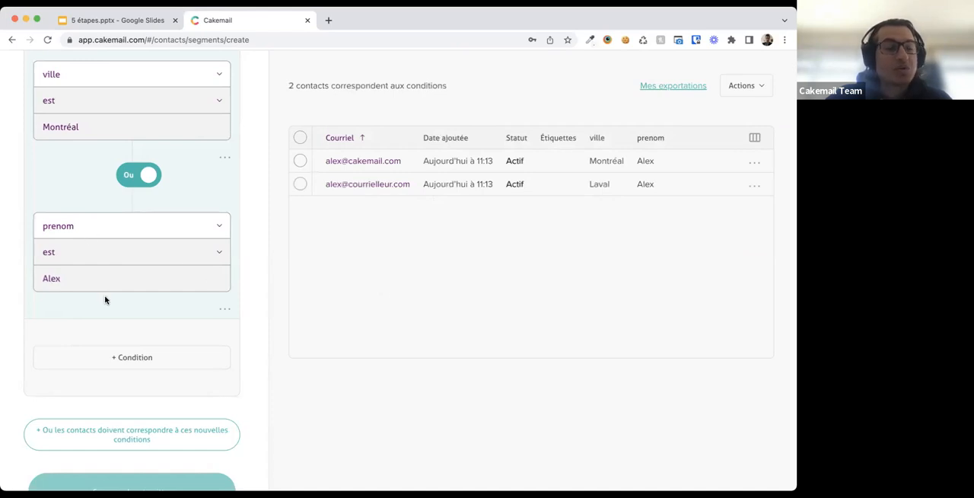
- Name the segment Laval and save it
scroll(105, 298, down, 1)
scroll(105, 297, down, 2)
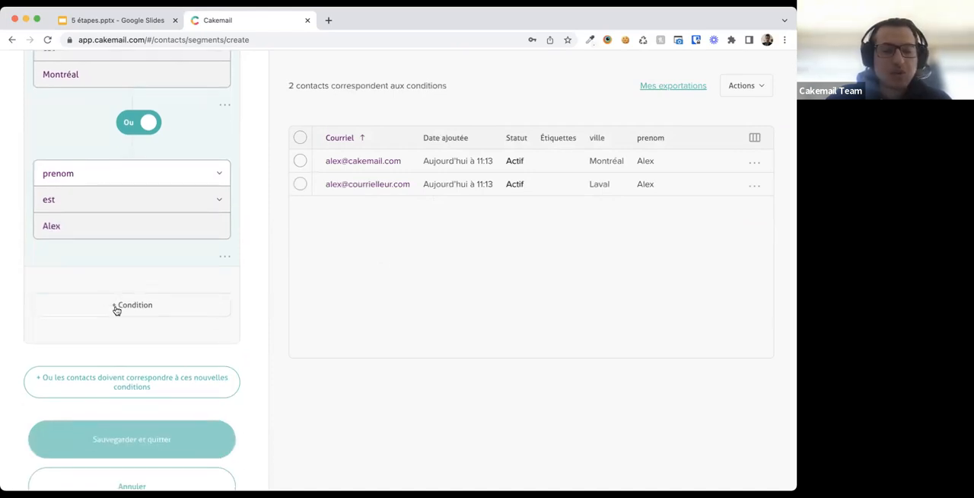
scroll(116, 309, up, 10)
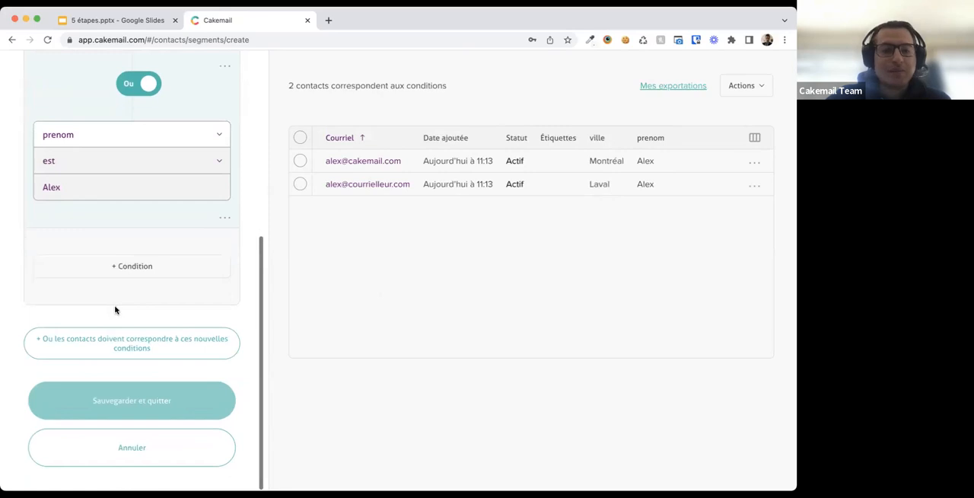
scroll(116, 309, up, 5)
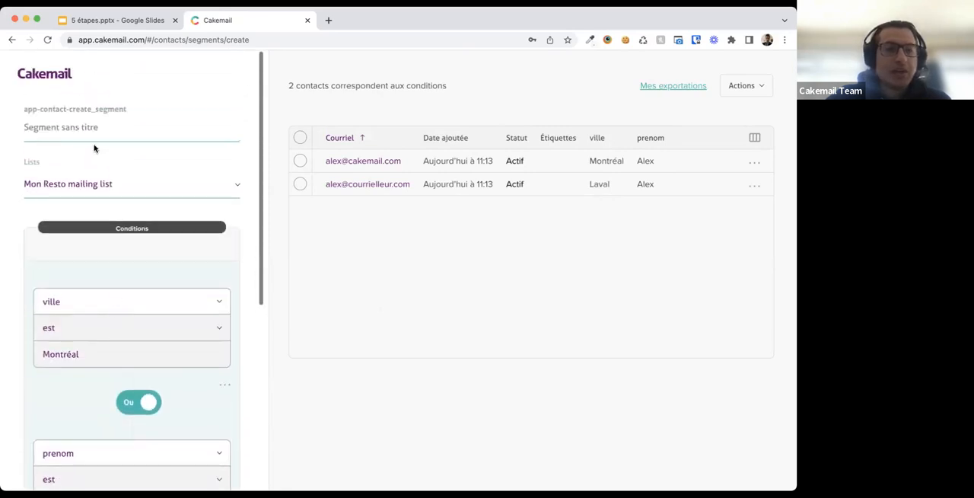
click(85, 131)
text(Laval)
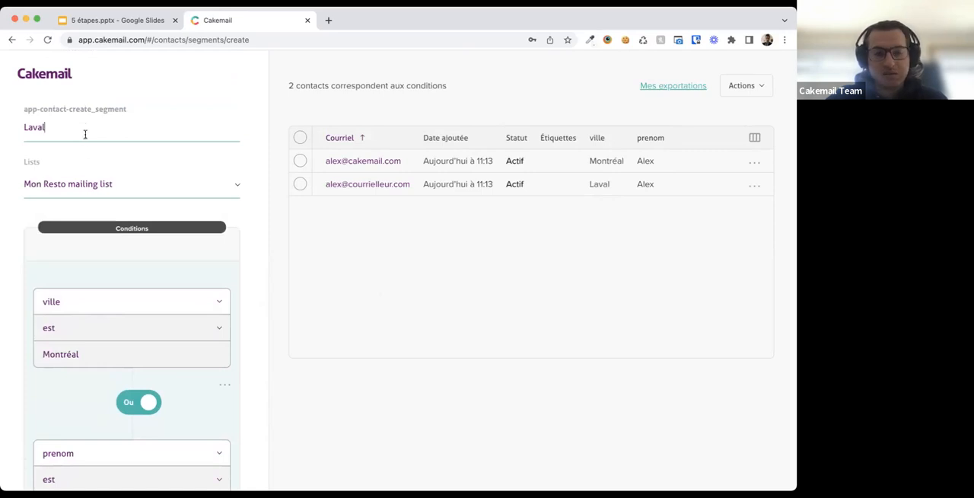
scroll(92, 224, down, 15)
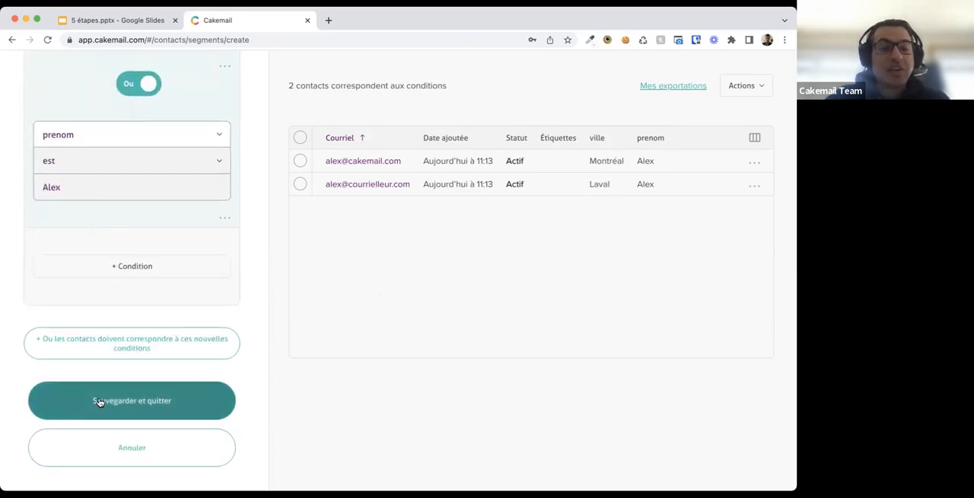
click(99, 401)
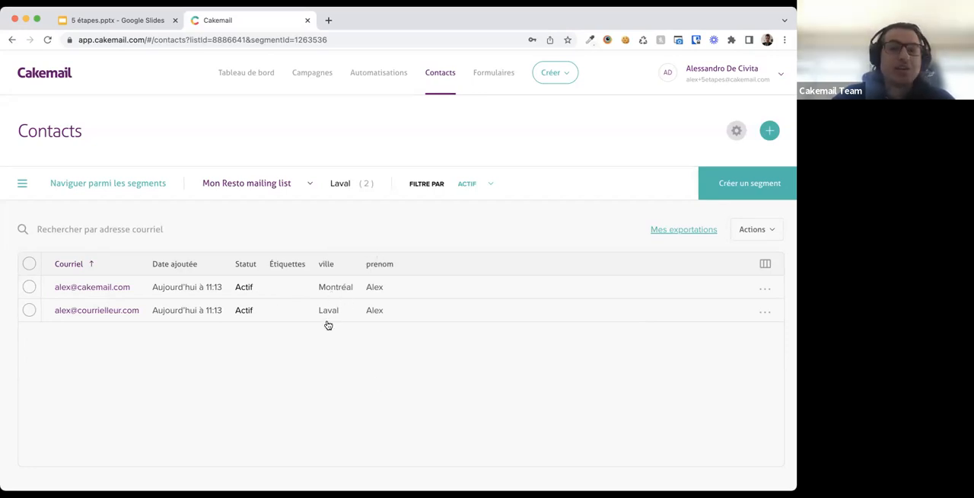
- Select both contacts in the segment and create and apply the tag Les Alex to them
click(29, 287)
click(29, 310)
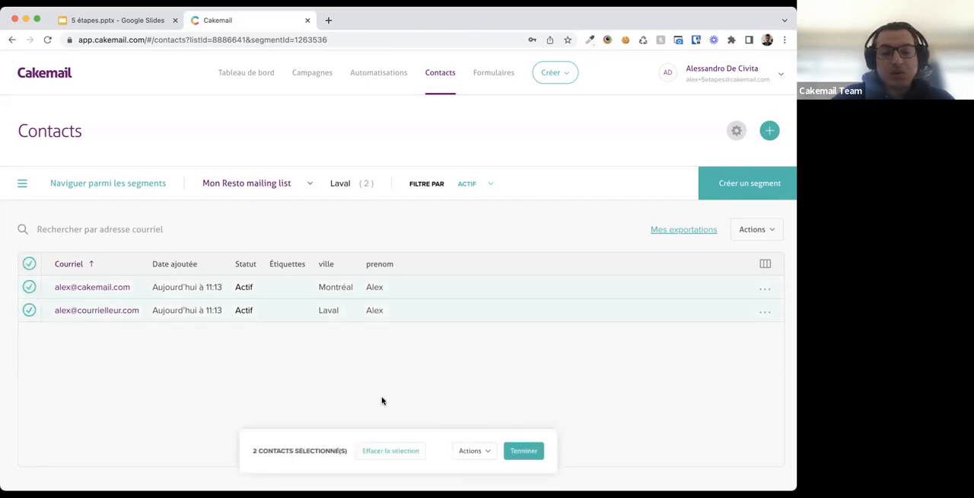
click(473, 451)
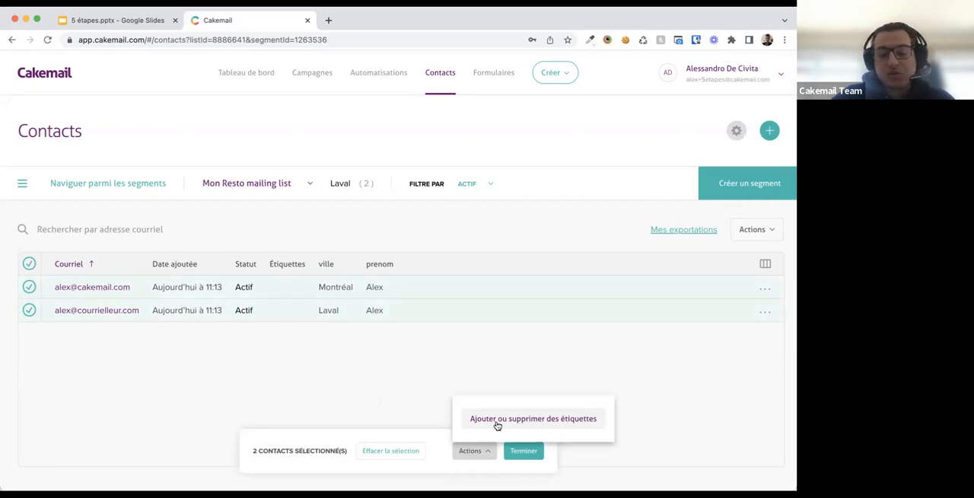
click(497, 424)
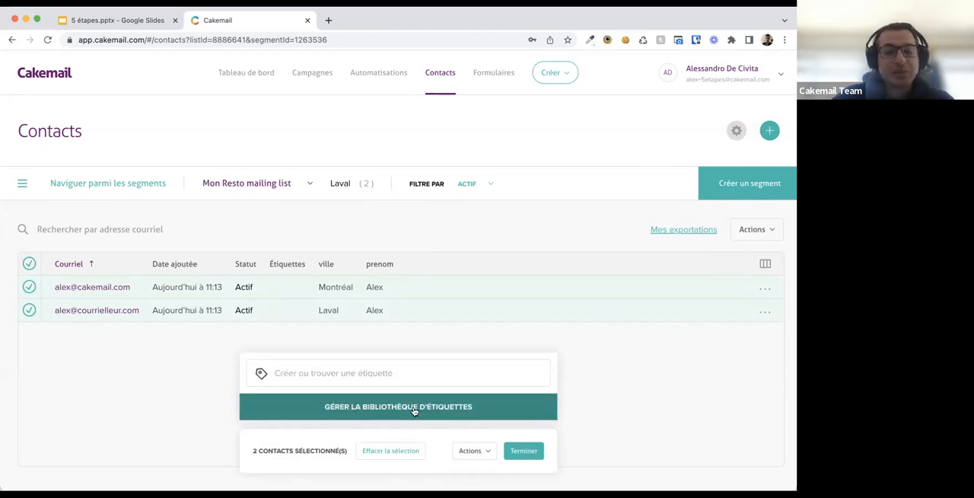
click(361, 370)
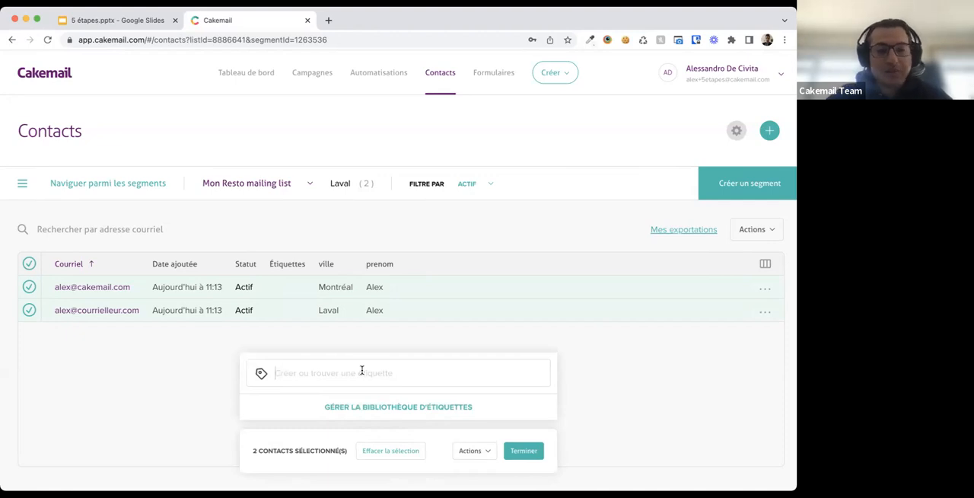
text(Les Alex)
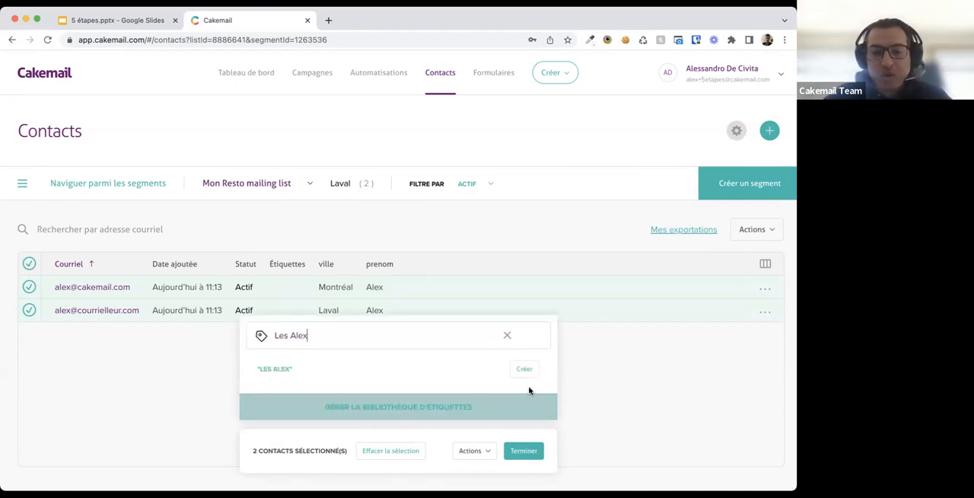
click(525, 369)
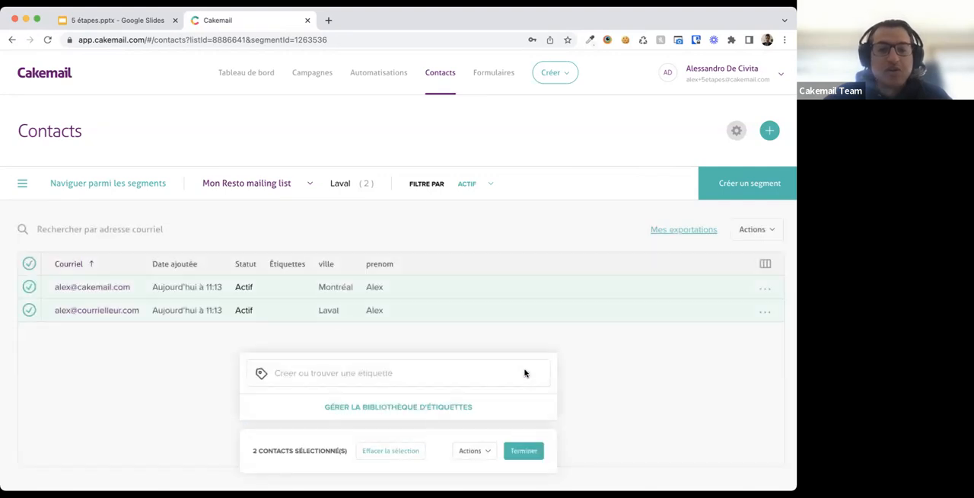
click(469, 456)
click(473, 457)
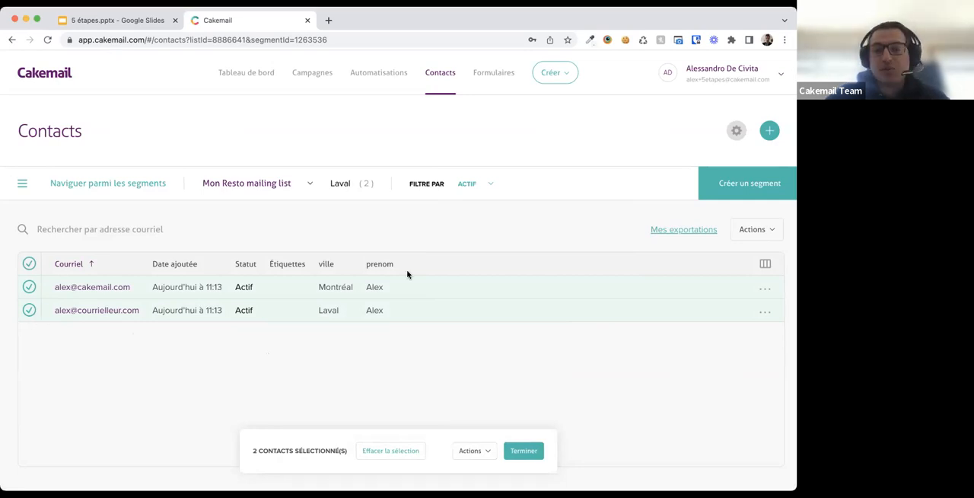
- Try to build a new segment on a Tags condition, then cancel it
click(742, 190)
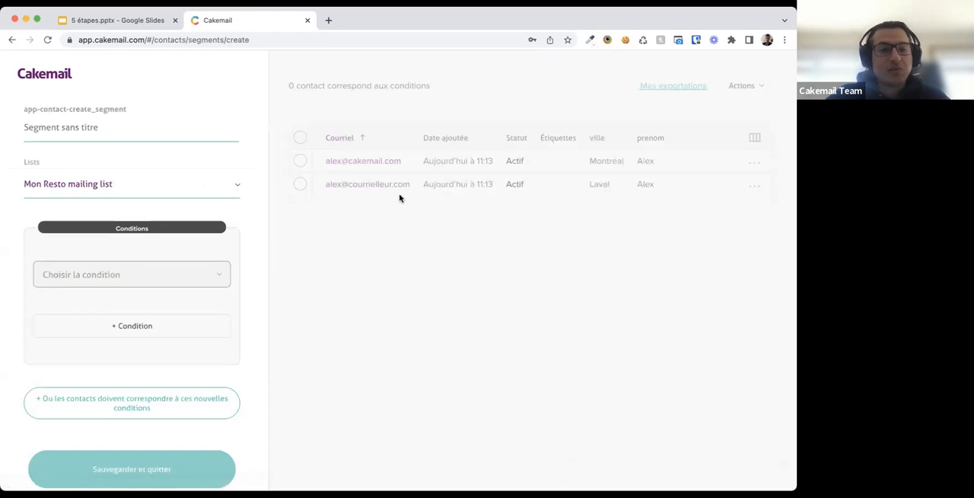
click(177, 273)
scroll(114, 375, down, 2)
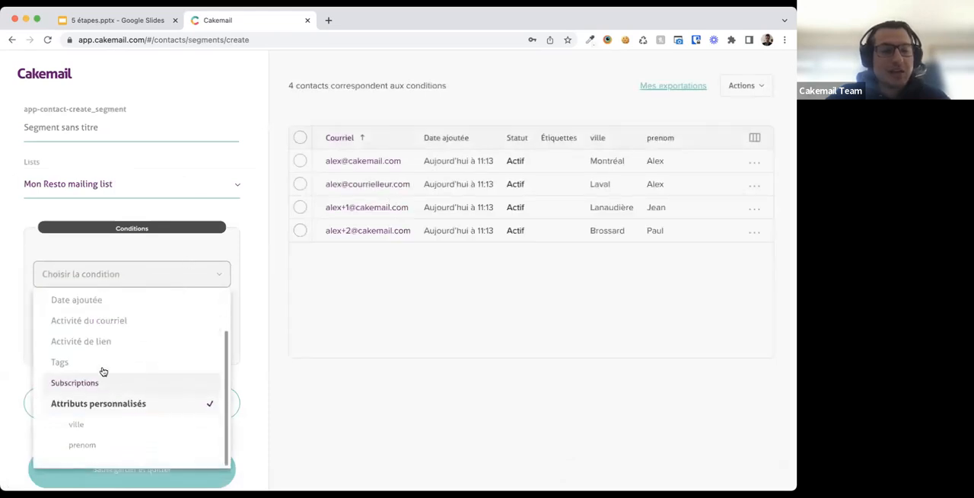
click(90, 363)
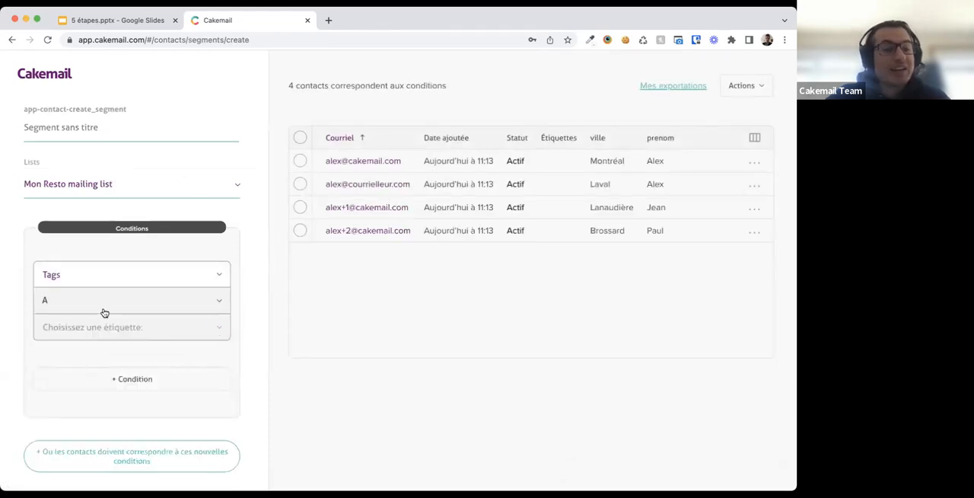
click(105, 329)
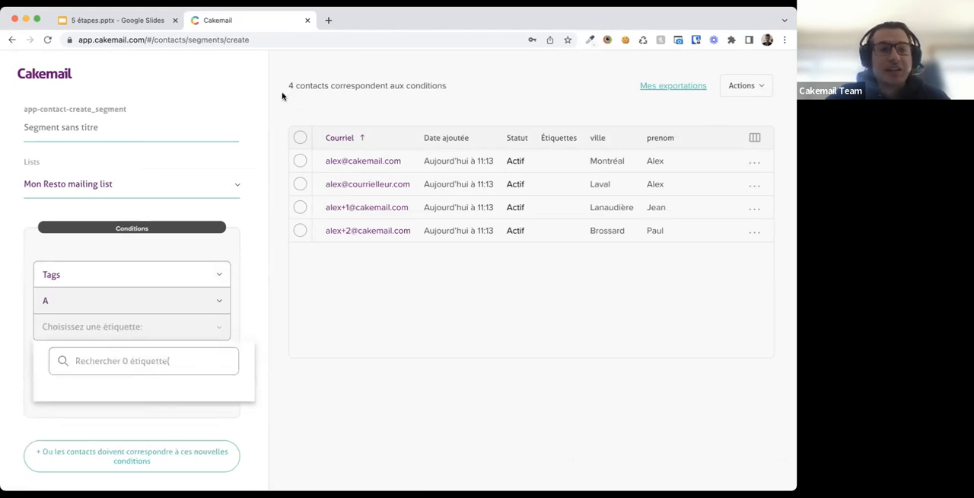
scroll(140, 429, down, 3)
click(140, 444)
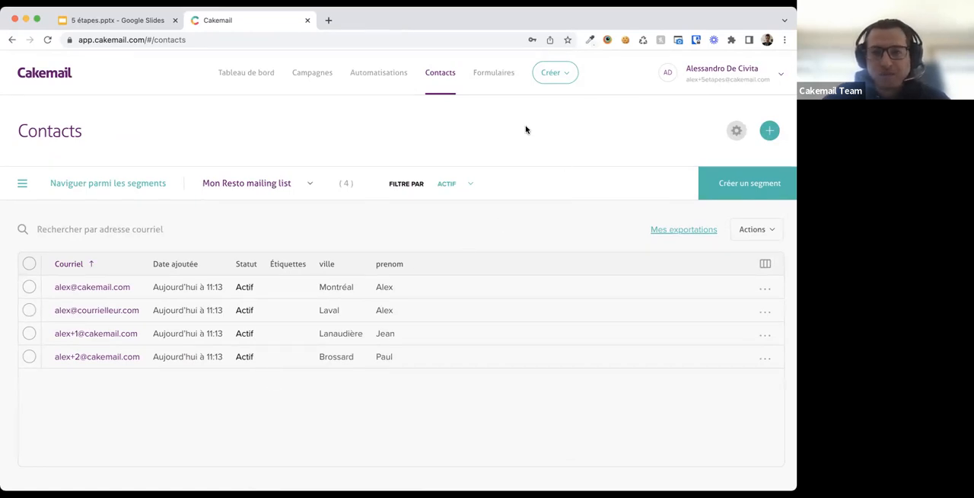
- Create a new form named test and assign it to the Mon Resto mailing list
click(499, 78)
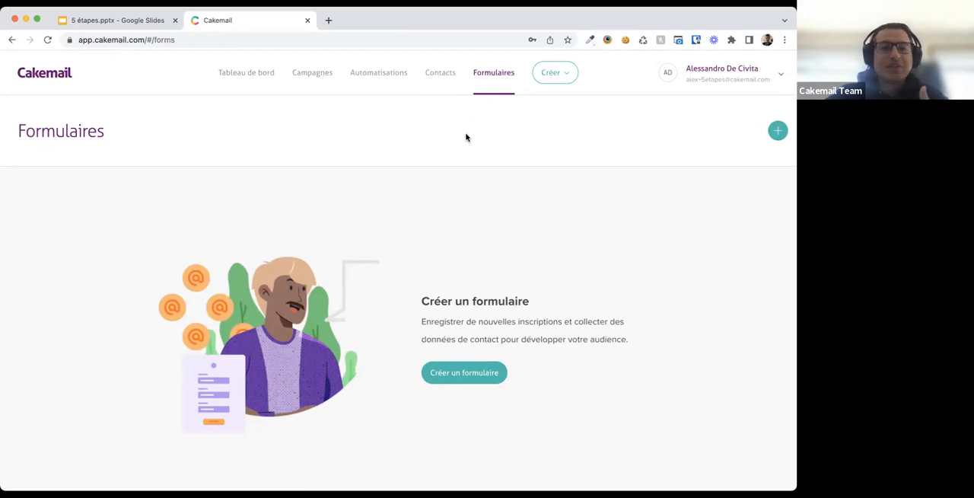
click(456, 376)
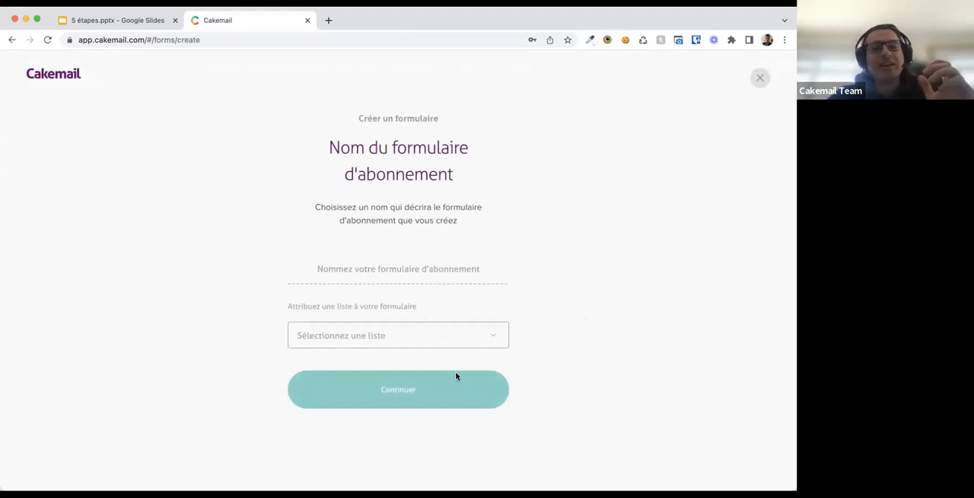
click(393, 269)
text(test)
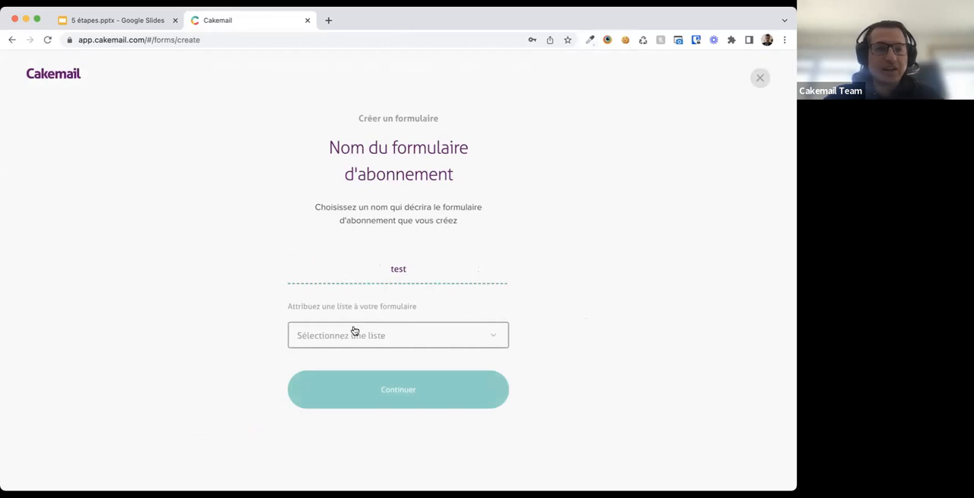
click(353, 330)
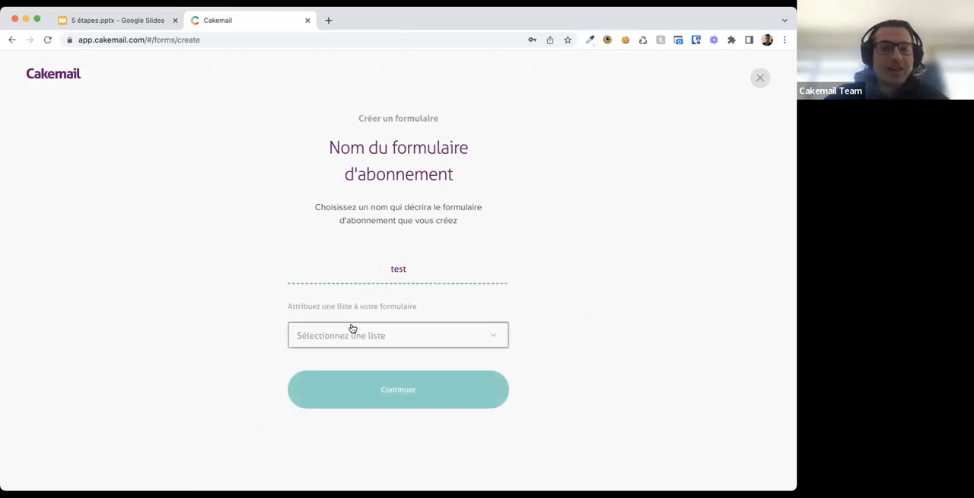
click(337, 404)
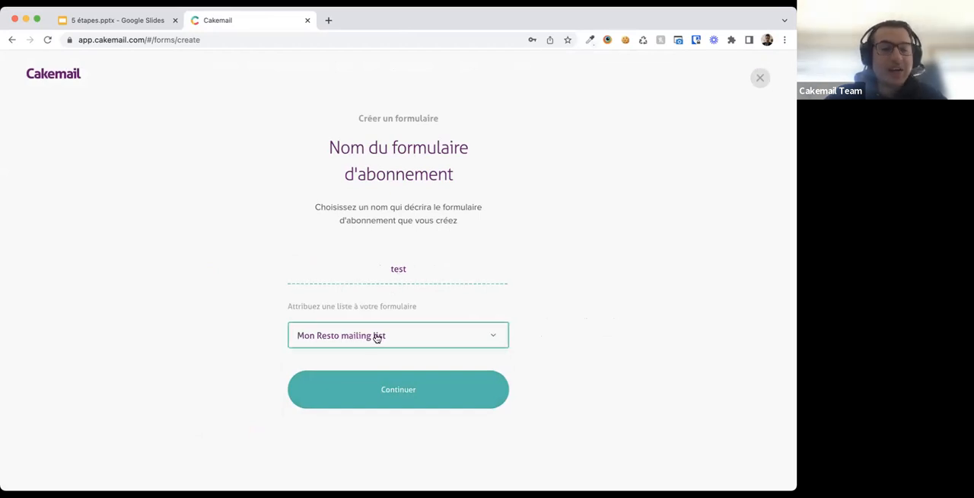
click(366, 386)
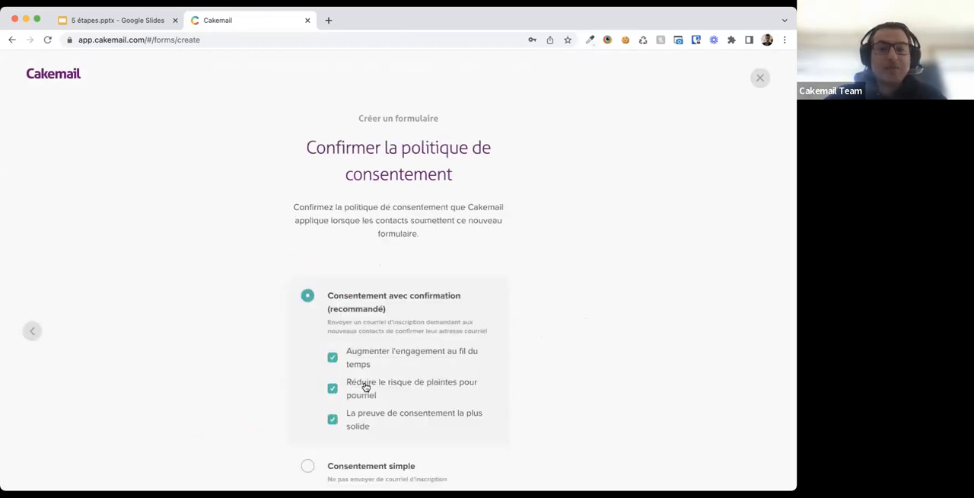
- Keep the Consentement avec confirmation policy for the form and continue
scroll(365, 387, down, 2)
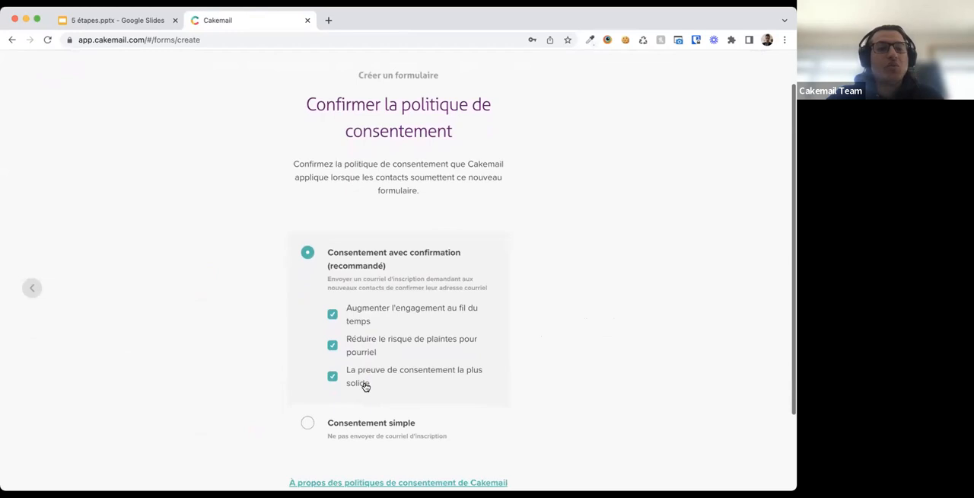
scroll(365, 386, down, 2)
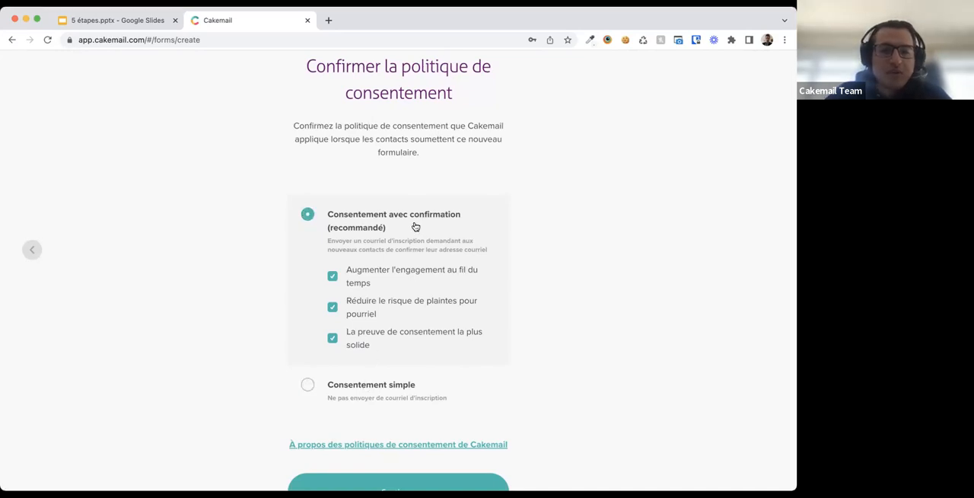
scroll(261, 300, down, 2)
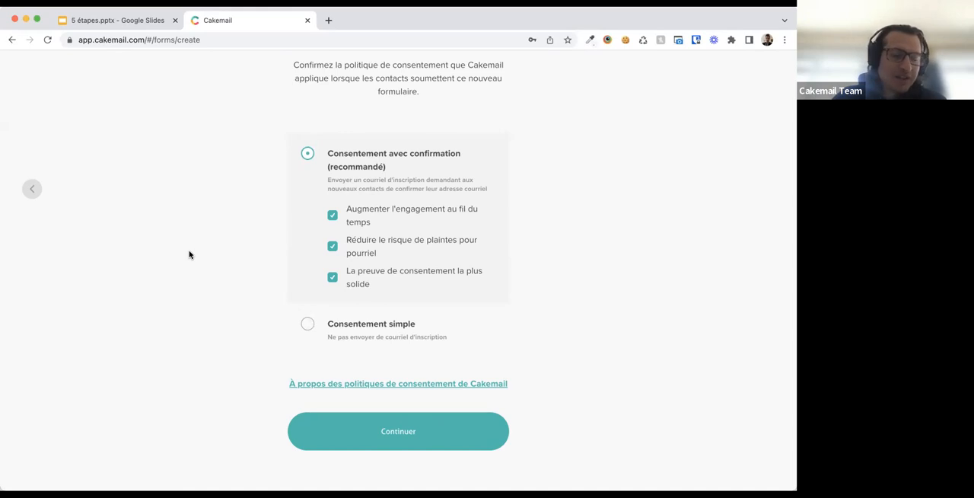
click(325, 426)
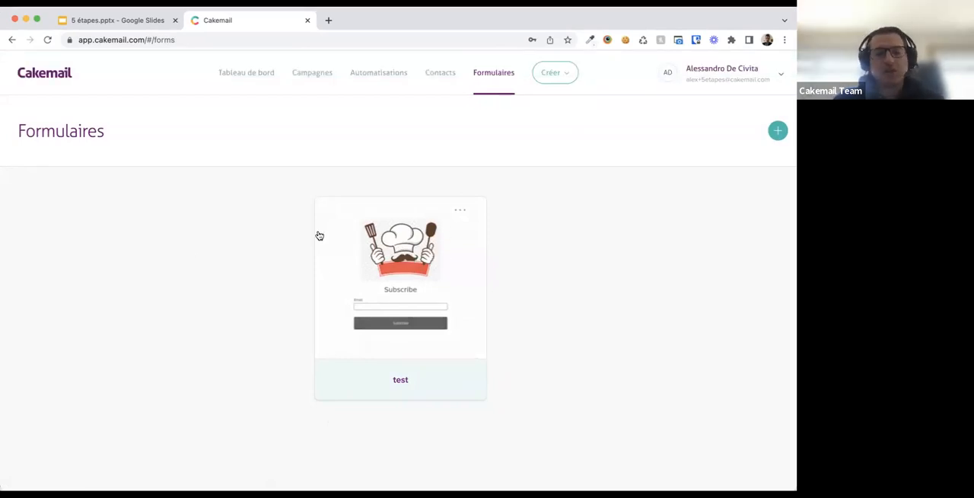
- Open the test form's linked form for editing and add one custom attribute field below the Email field
click(392, 260)
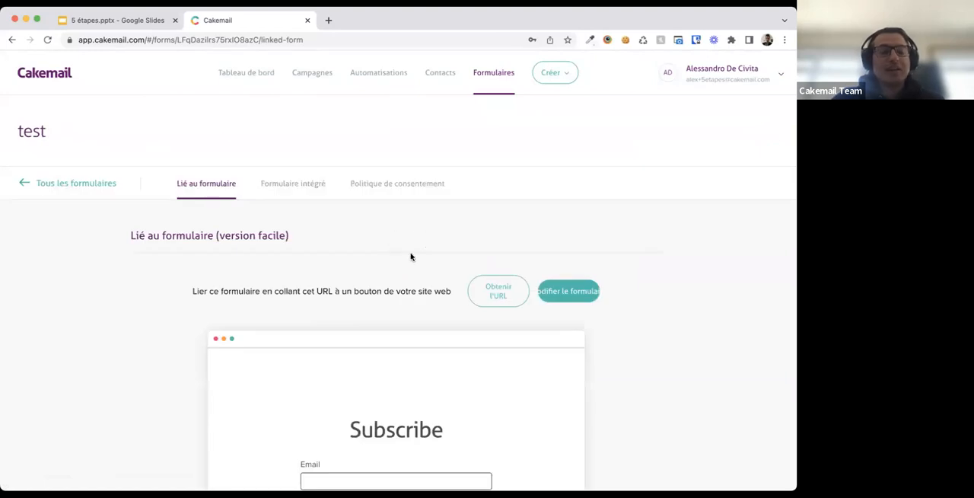
scroll(405, 264, down, 2)
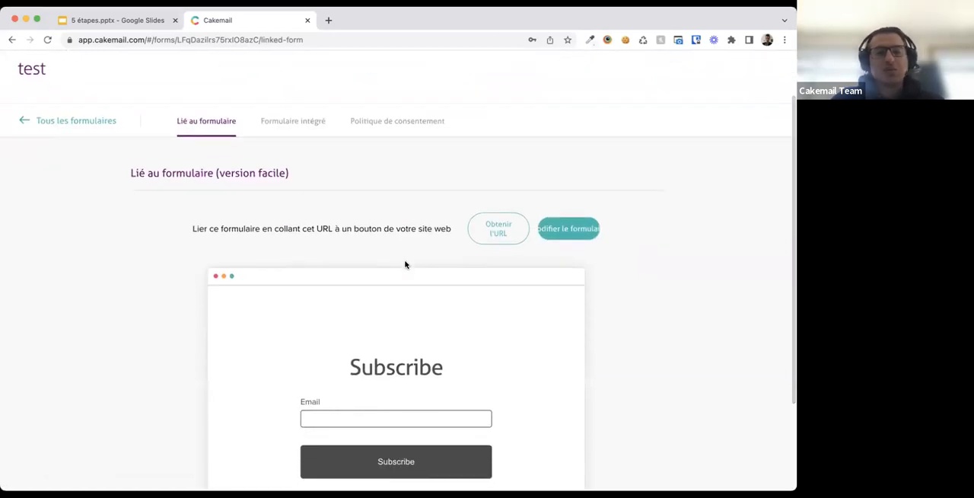
scroll(405, 263, down, 3)
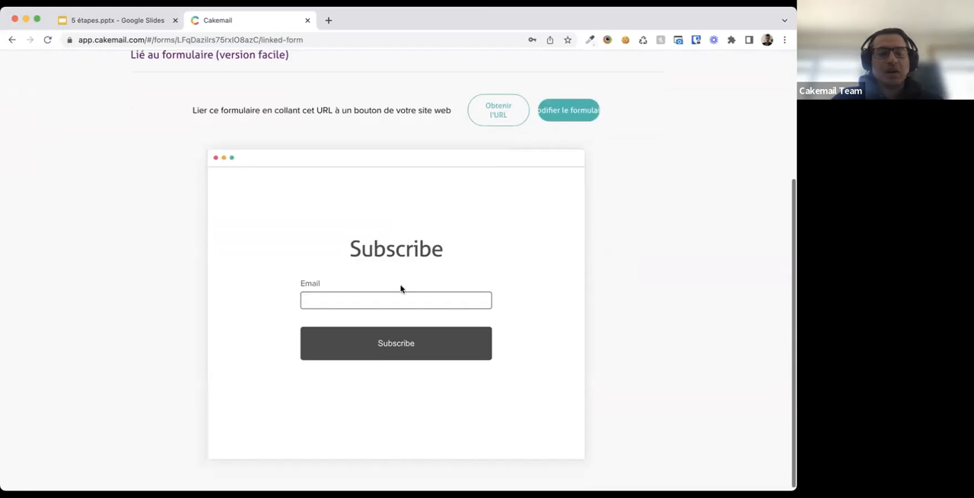
scroll(372, 276, up, 1)
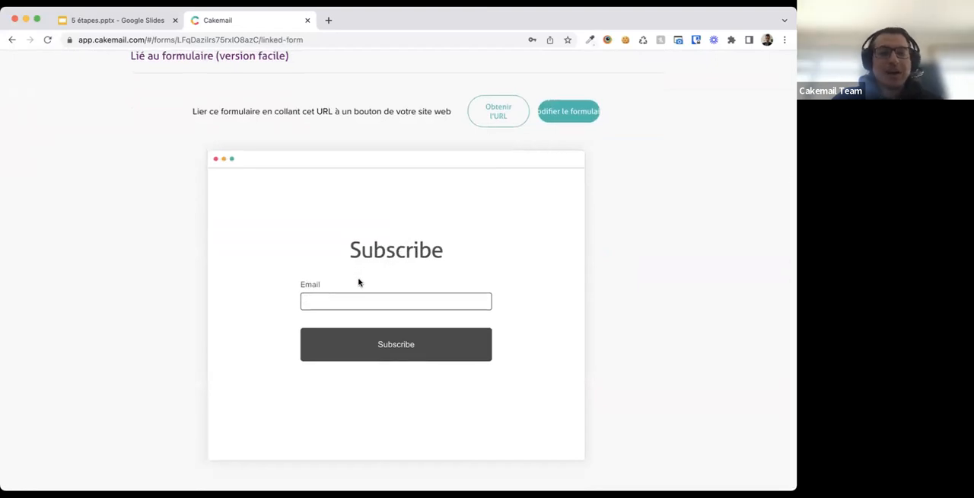
scroll(378, 233, up, 3)
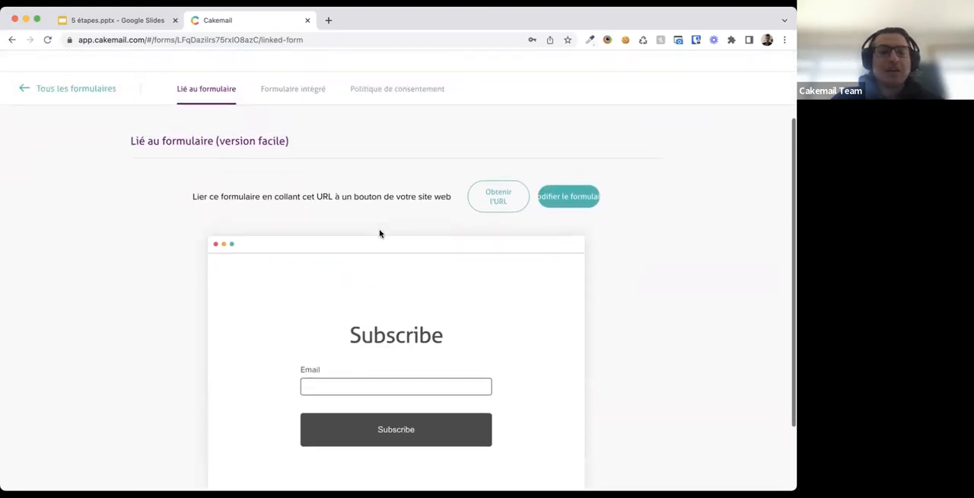
click(573, 233)
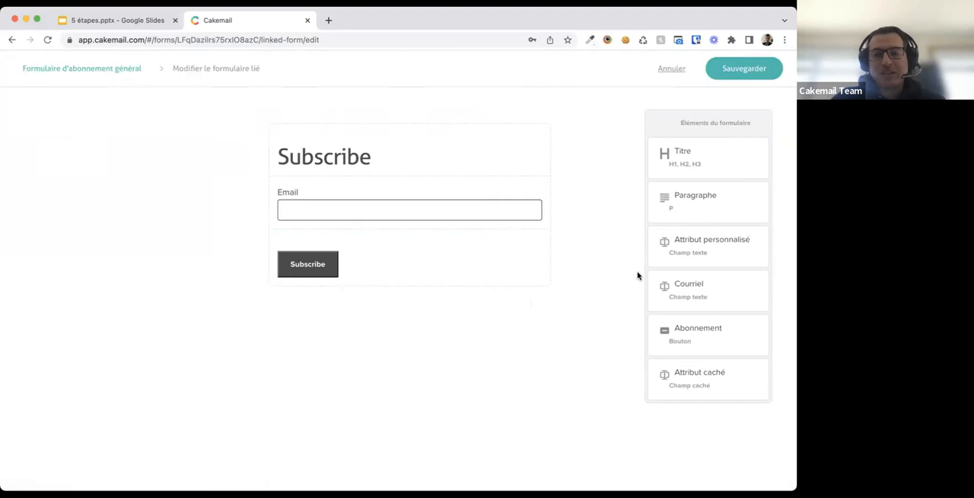
click(685, 245)
drag(685, 240, 470, 235)
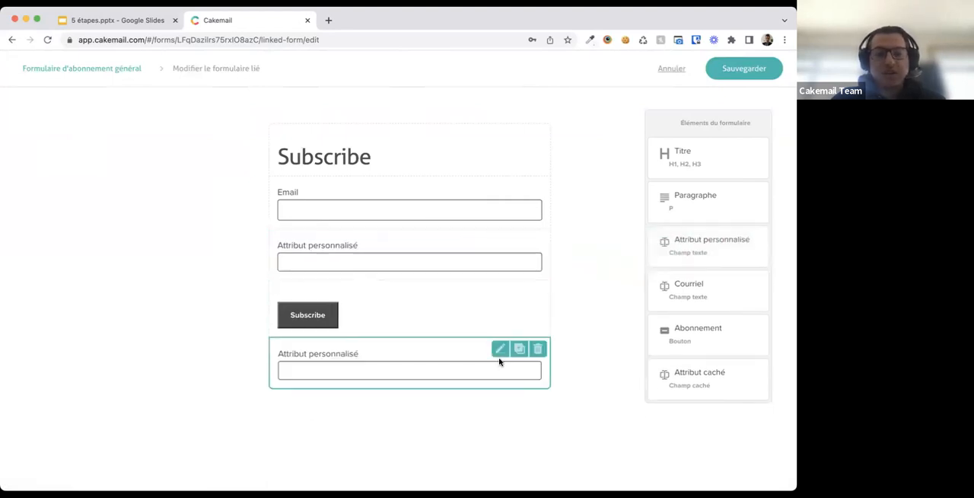
click(537, 348)
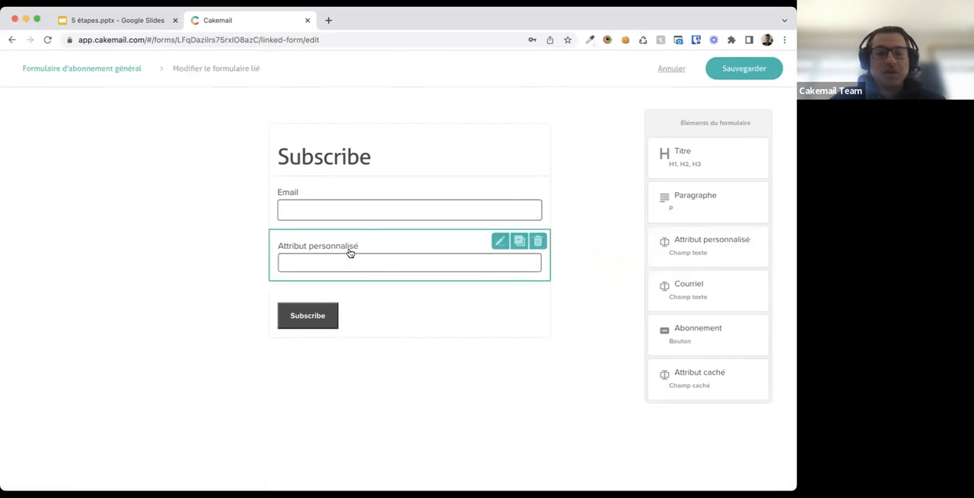
- Link the new custom field to the prenom attribute, label it Prénom, and save the field
click(499, 242)
scroll(378, 357, down, 1)
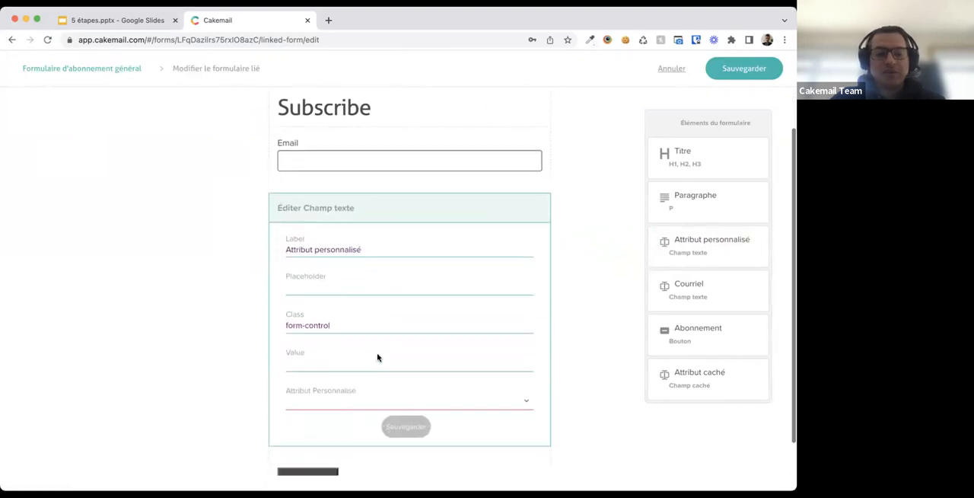
scroll(377, 357, down, 1)
click(350, 383)
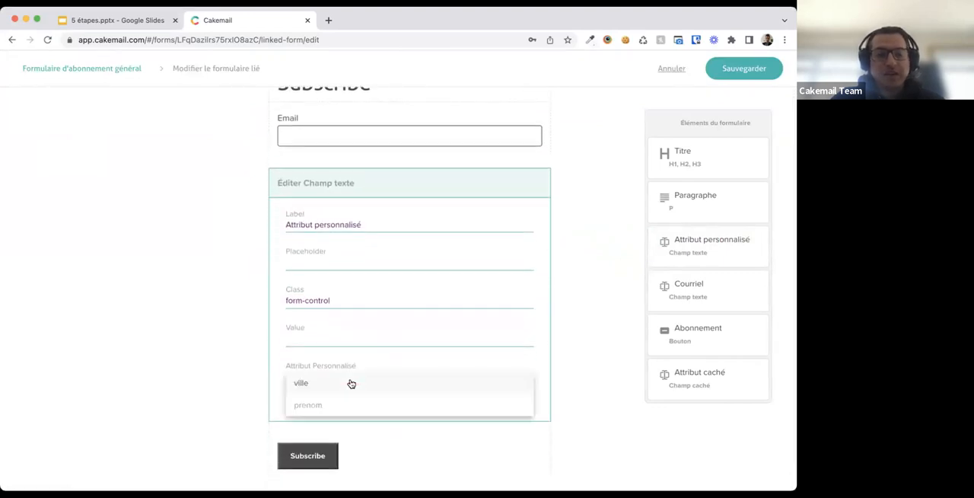
click(326, 404)
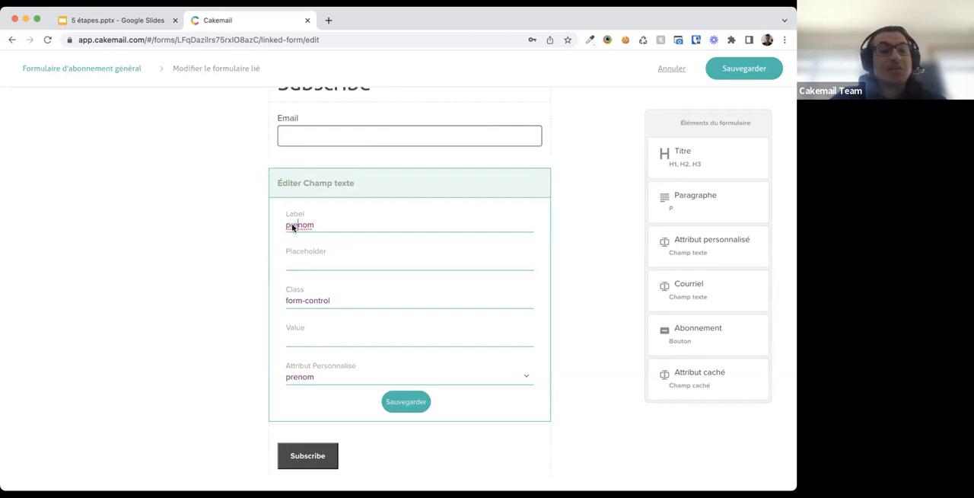
key(BackSpace)
text(P)
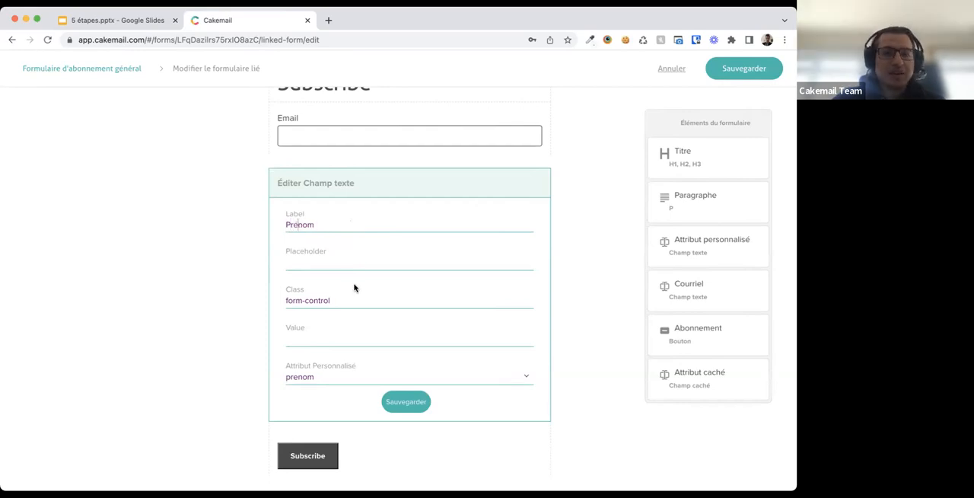
click(401, 399)
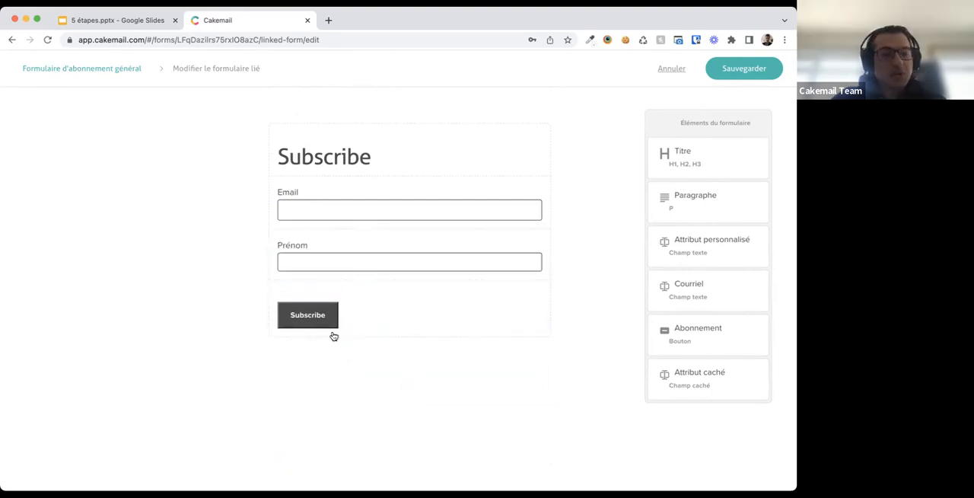
- Relabel the submit button Abonnement, save the button, and save the linked form
click(498, 293)
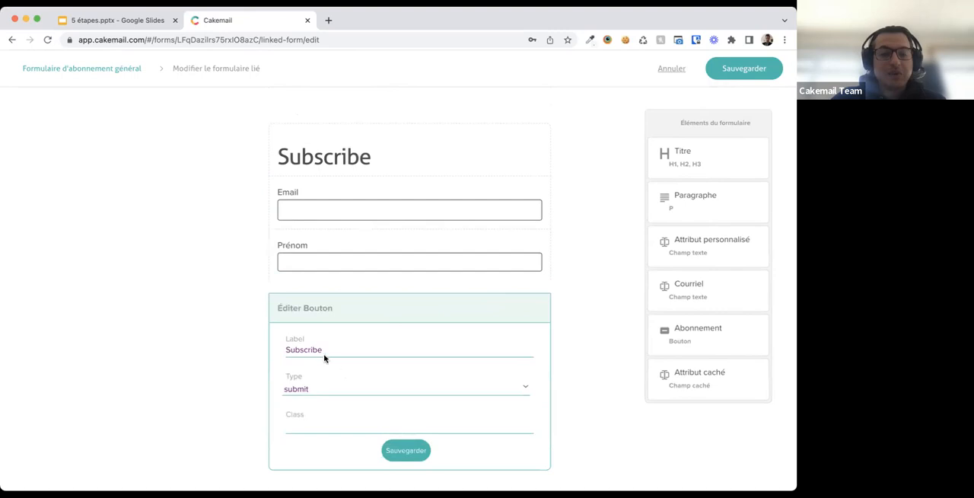
drag(326, 350, 276, 351)
text(Abonnement)
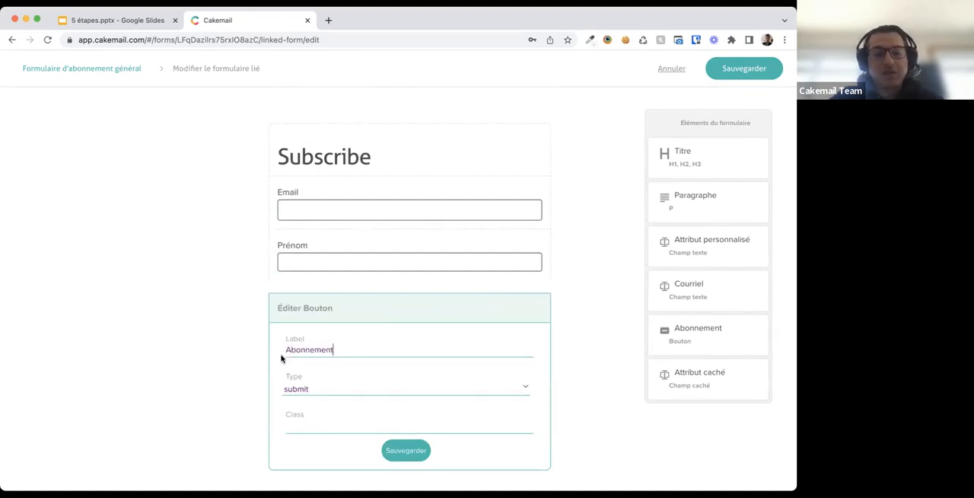
click(407, 450)
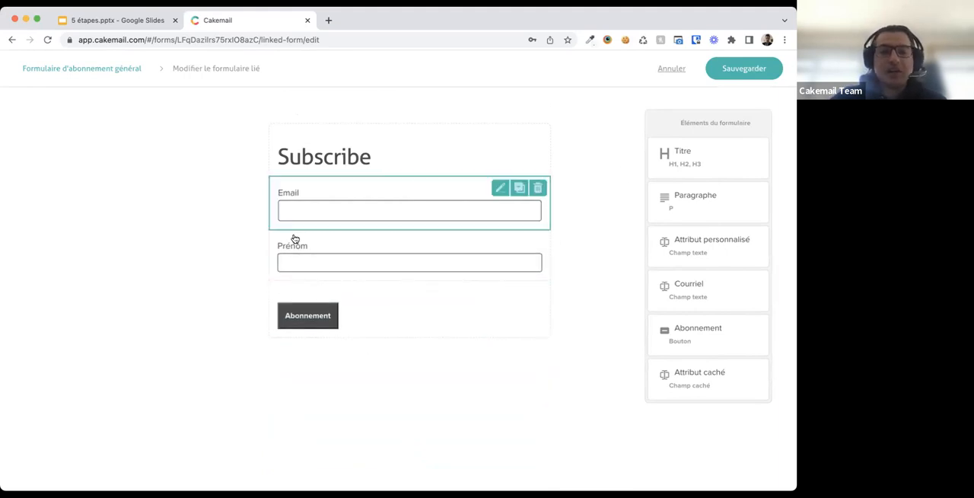
click(757, 70)
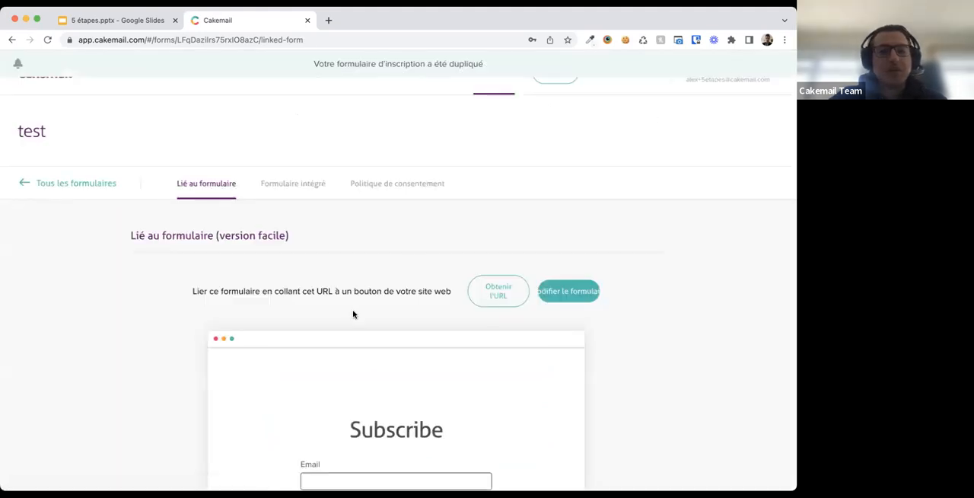
- Review the updated linked form preview and request its URL
scroll(352, 308, down, 2)
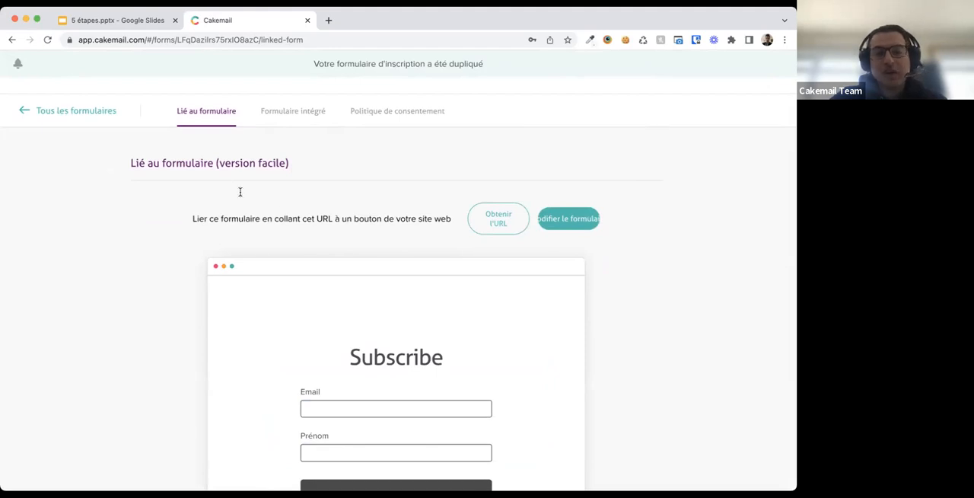
scroll(256, 250, down, 3)
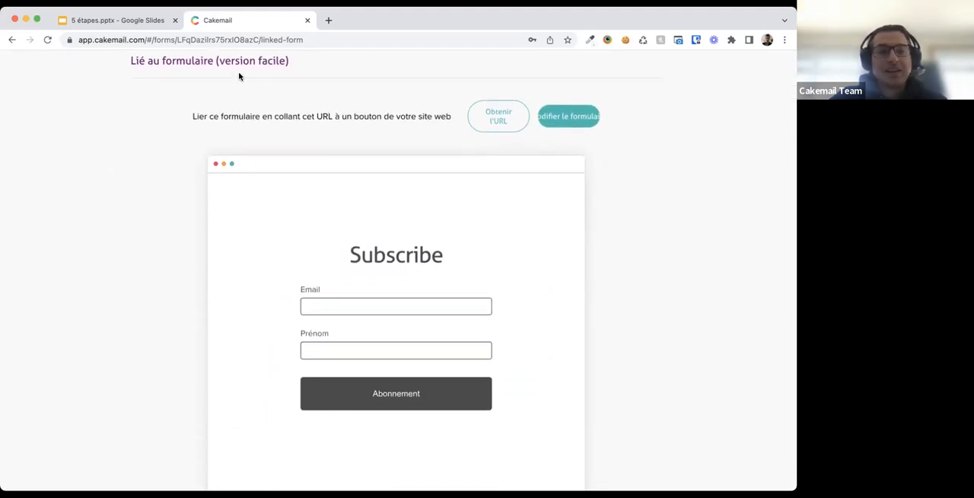
click(482, 123)
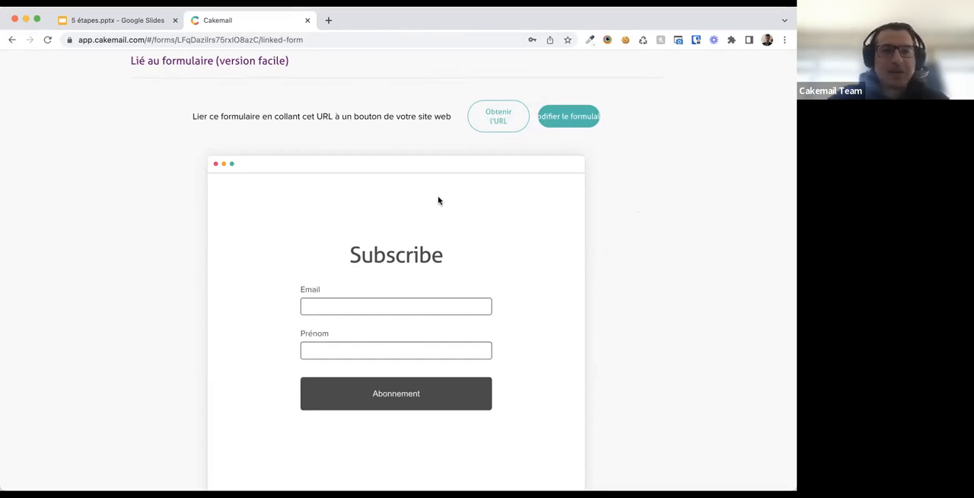
scroll(408, 158, up, 3)
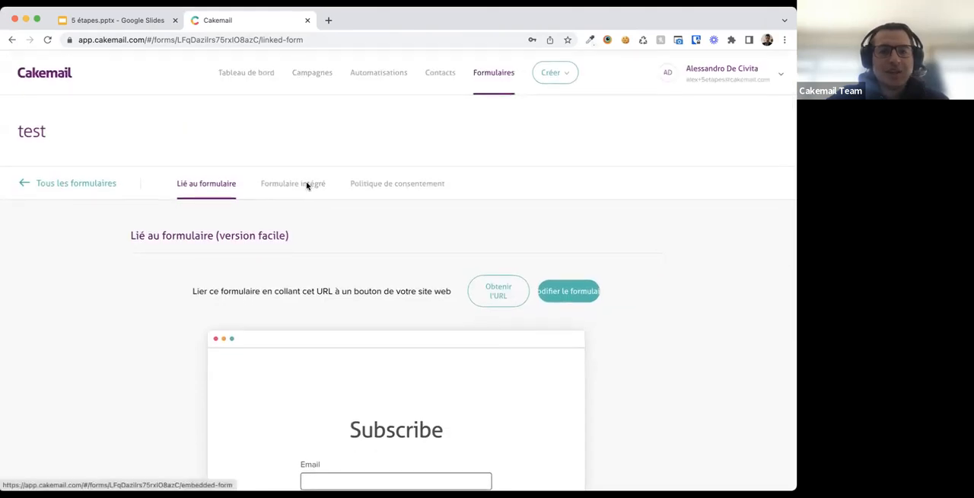
- Open the embedded form section and view the form's HTML embed code
click(298, 187)
scroll(304, 267, down, 3)
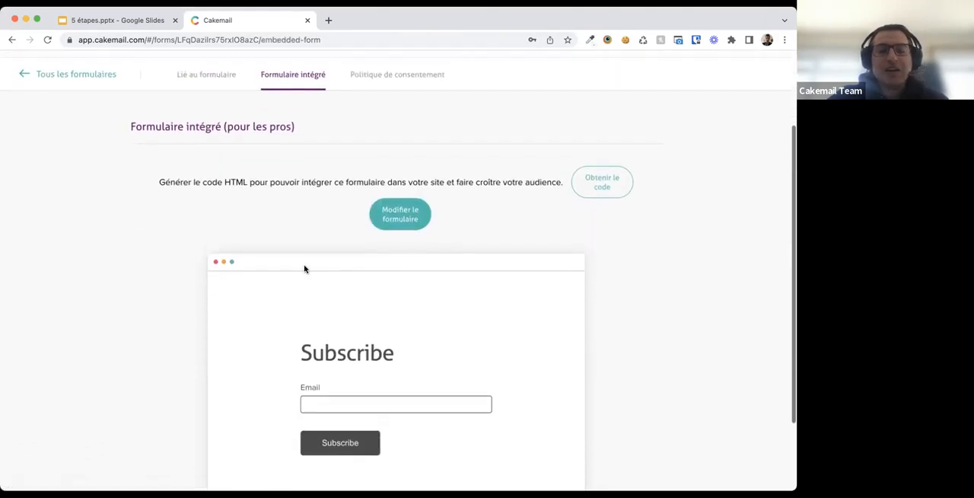
click(607, 185)
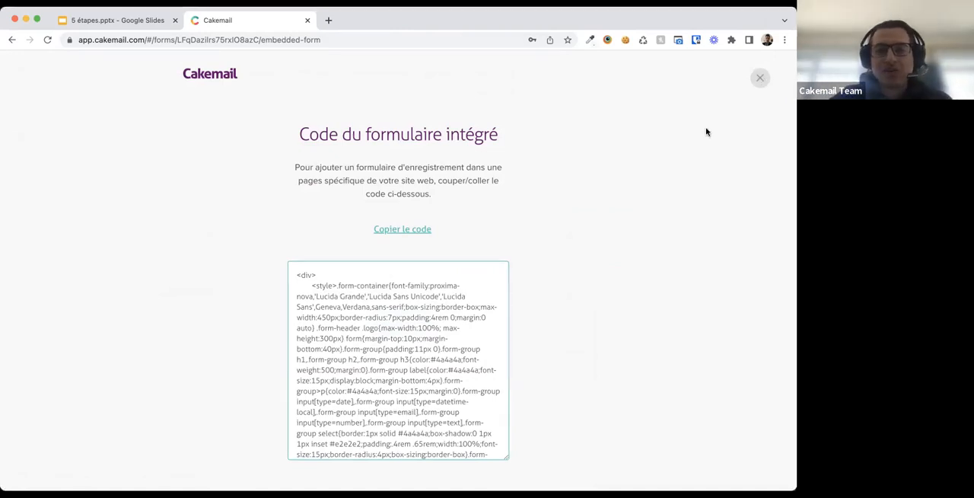
click(760, 76)
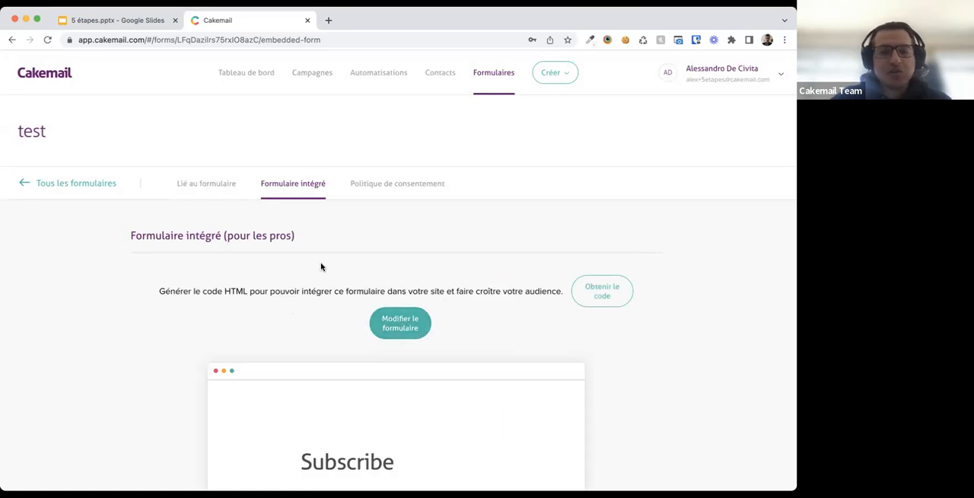
- Open the Mon Resto mailing list management page and examine its attributes and attribute type options
scroll(360, 216, up, 1)
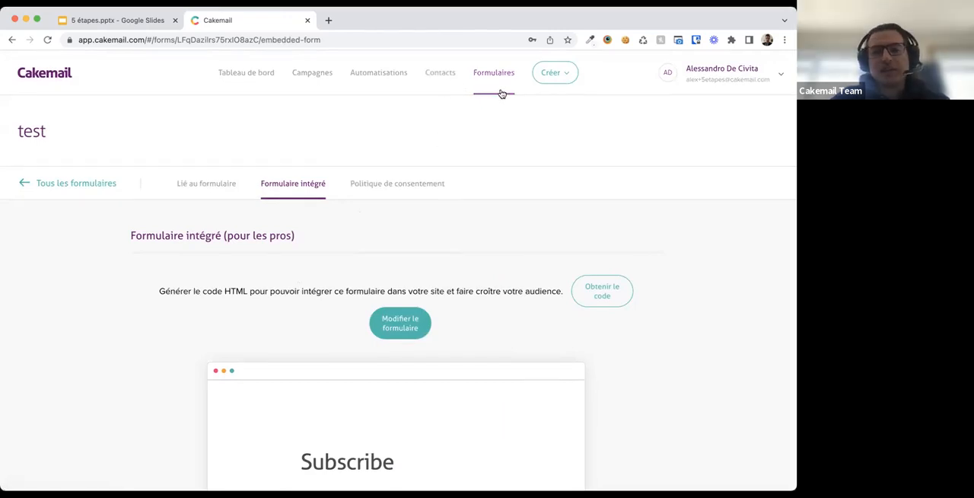
click(445, 83)
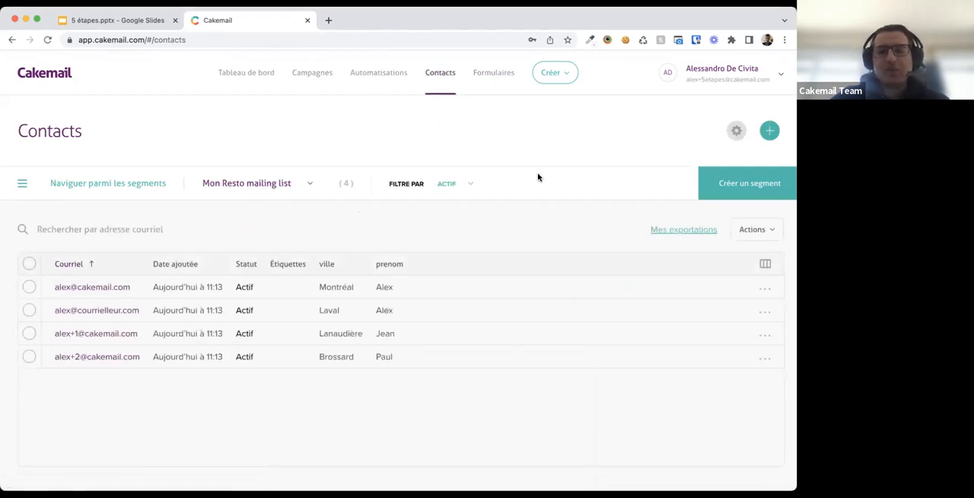
click(737, 132)
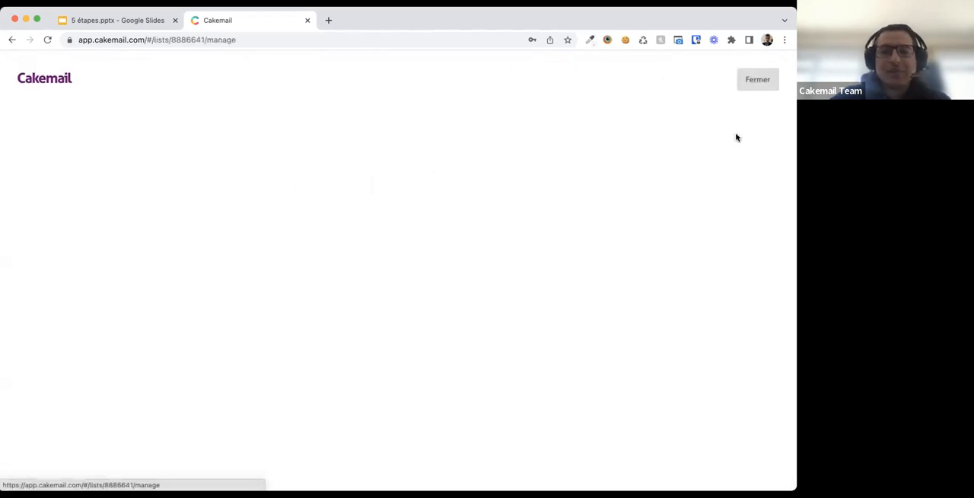
scroll(565, 241, down, 3)
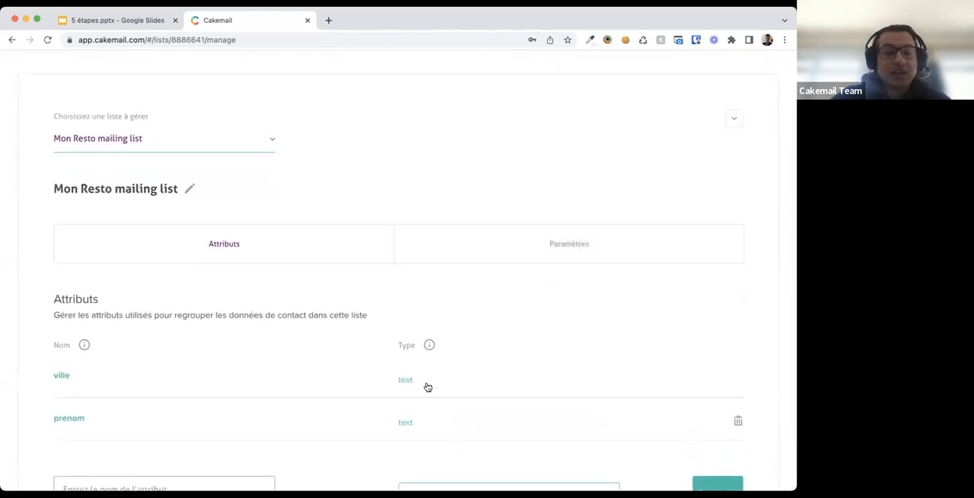
scroll(426, 387, down, 2)
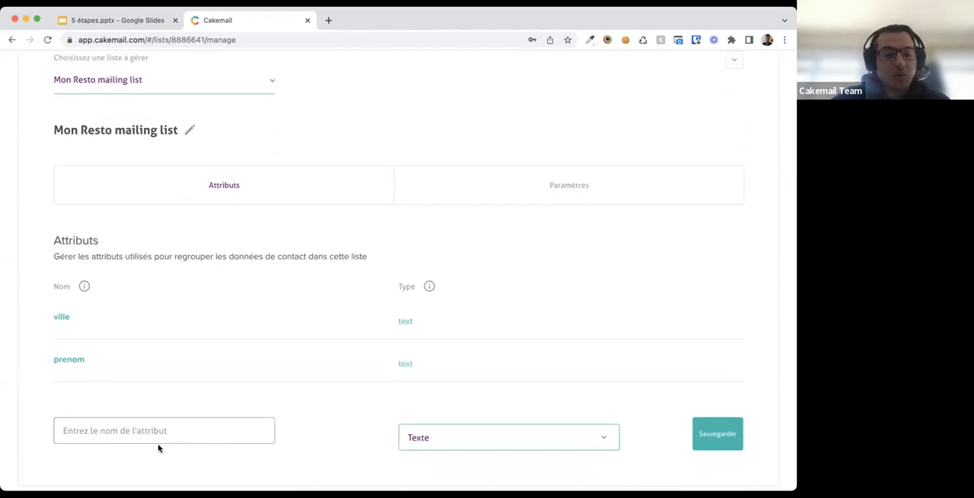
click(477, 438)
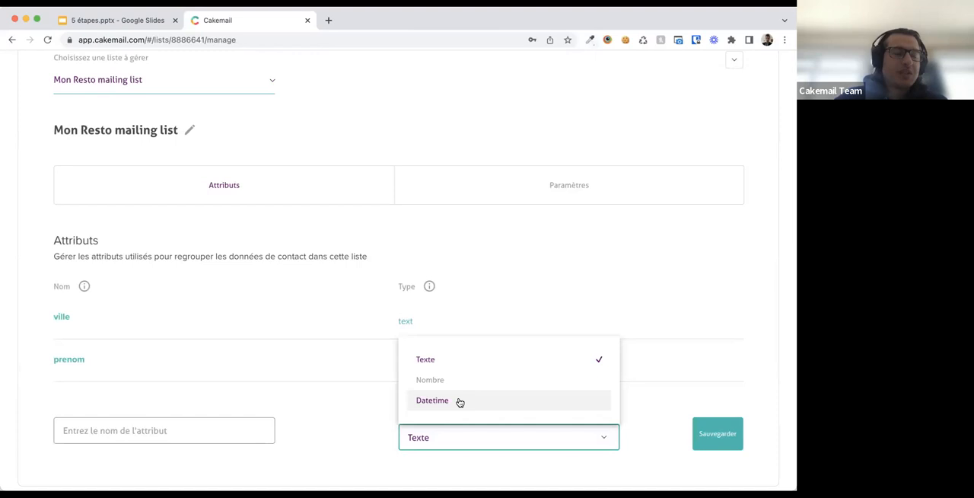
click(354, 422)
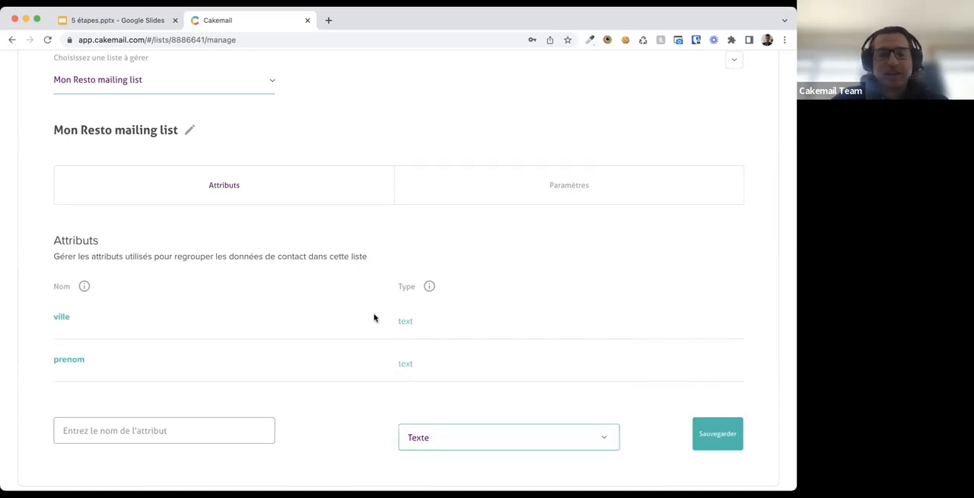
- Examine the list's Paramètres section: default sender, default language and custom landing pages
scroll(373, 318, up, 2)
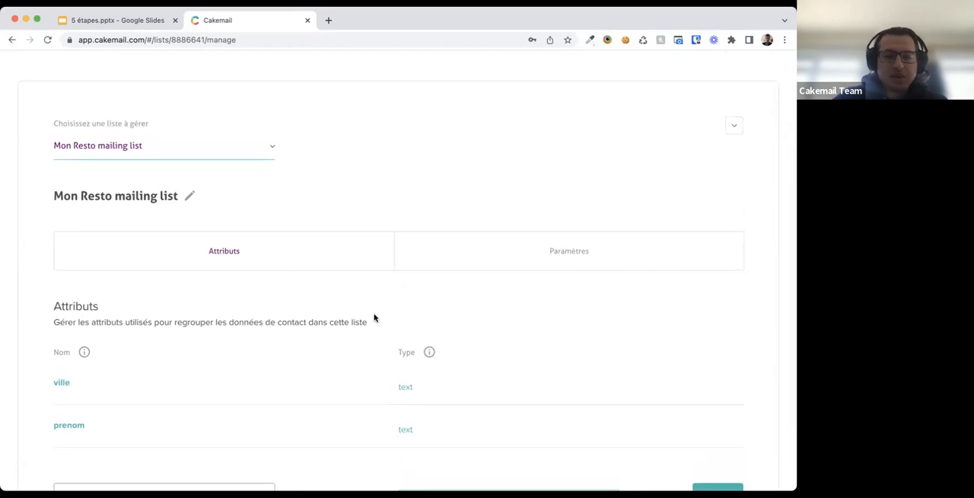
click(492, 267)
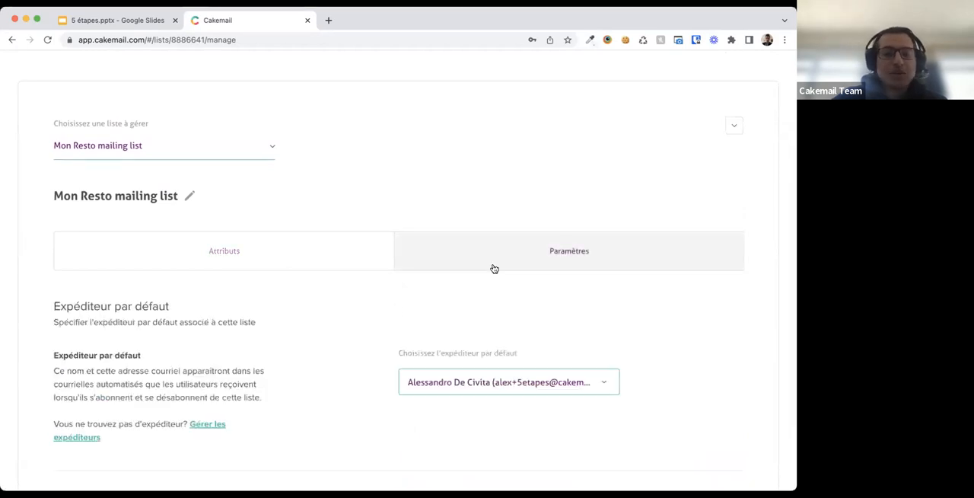
scroll(417, 322, down, 5)
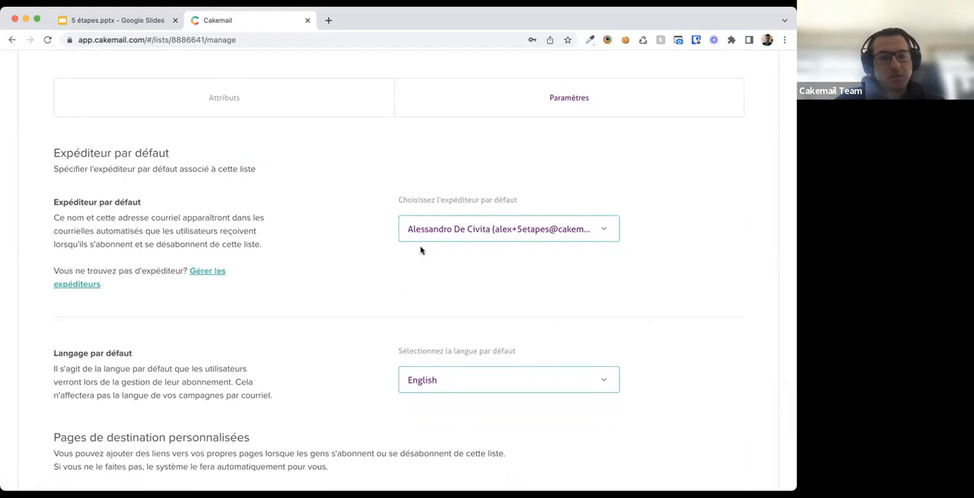
scroll(361, 273, down, 3)
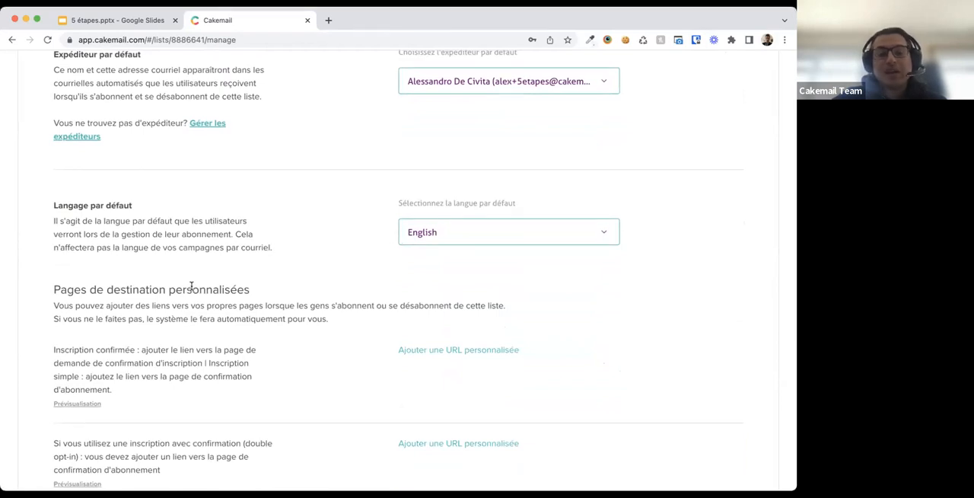
- Examine the list's default language options and the custom landing page settings
click(413, 236)
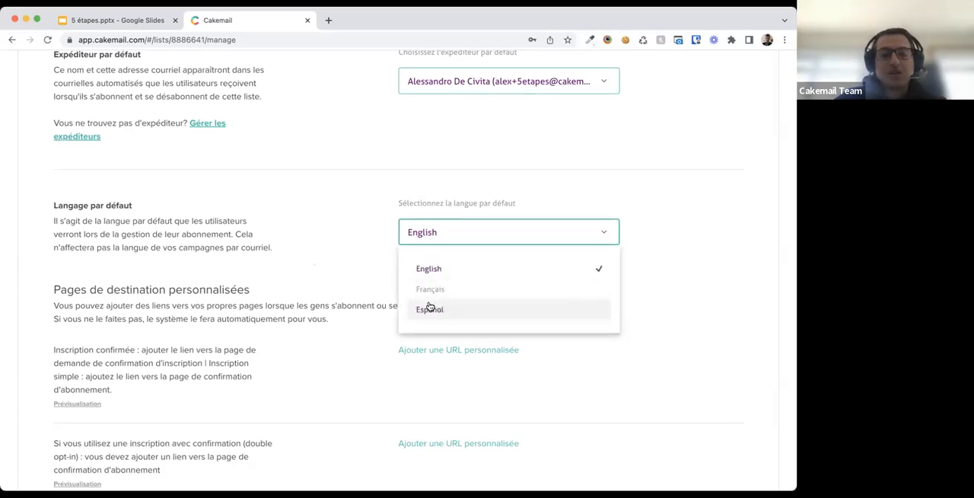
click(430, 233)
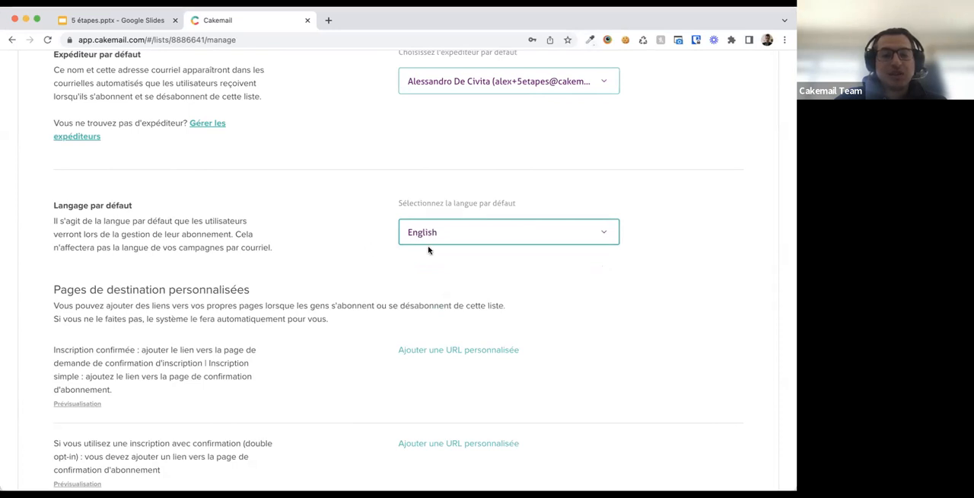
scroll(319, 337, down, 3)
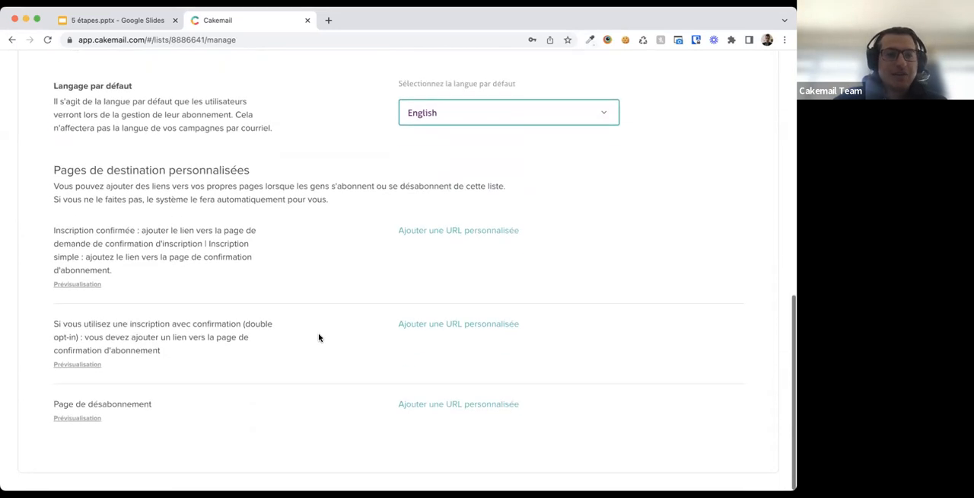
drag(75, 185, 160, 187)
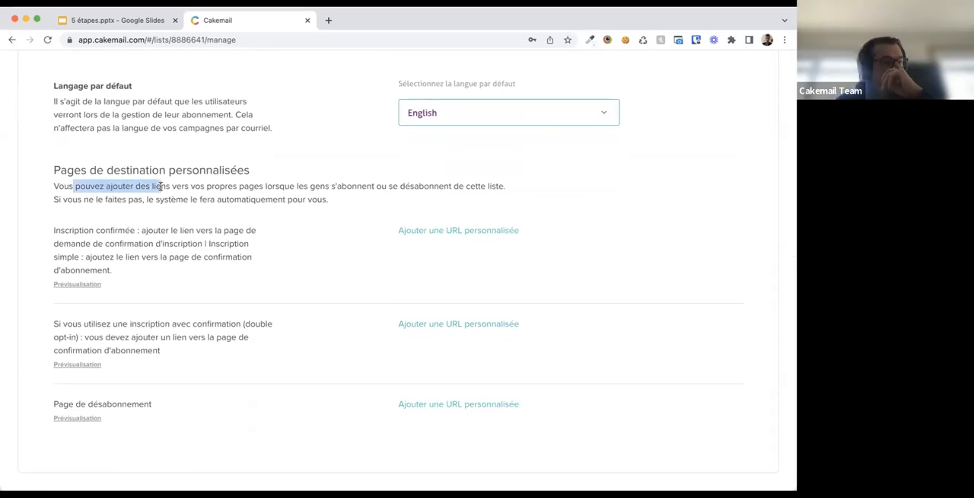
click(161, 186)
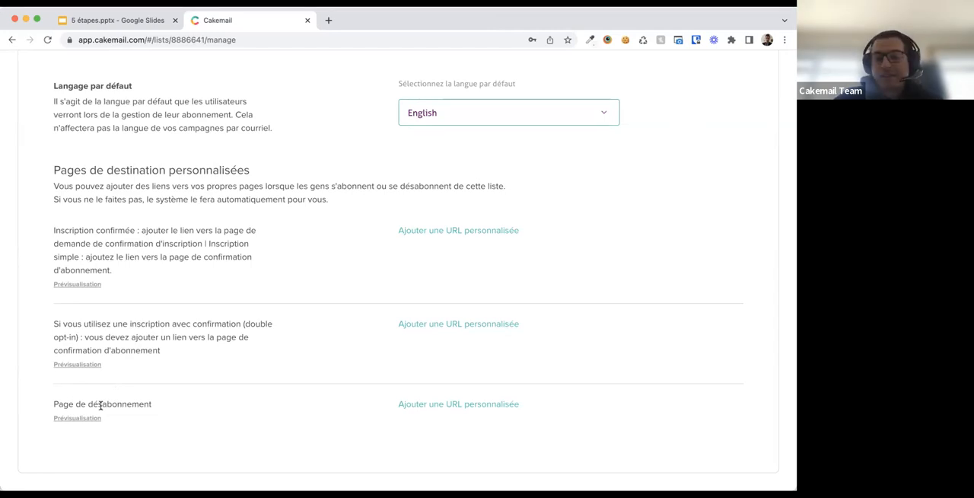
scroll(100, 405, up, 2)
scroll(101, 405, down, 1)
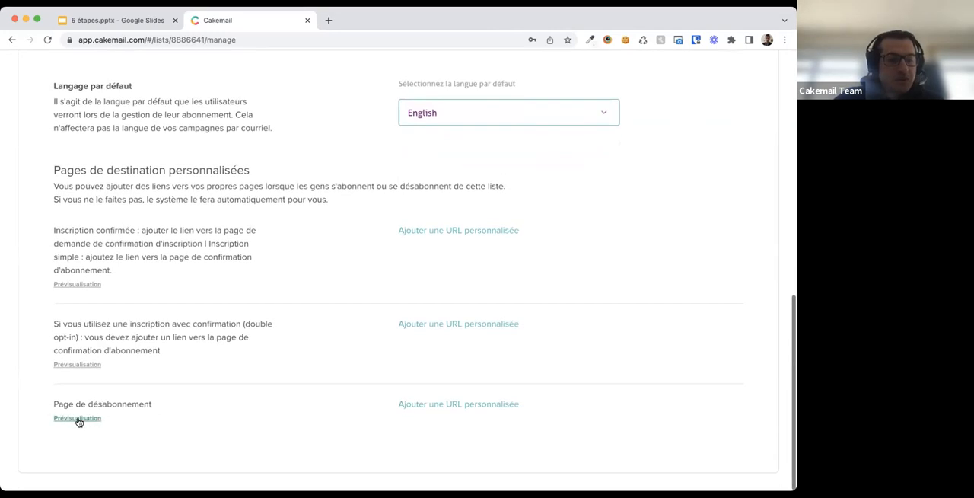
- Preview the list's default unsubscribe page and return to the list settings
click(78, 419)
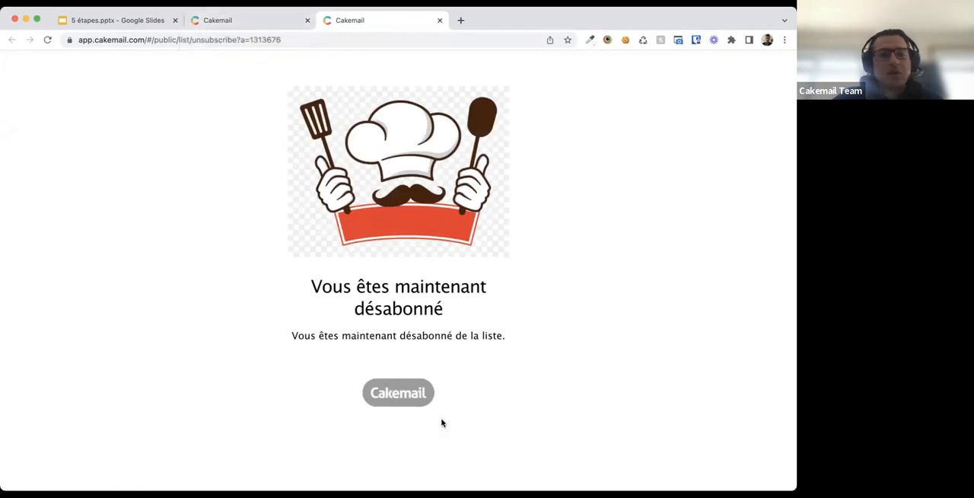
click(213, 23)
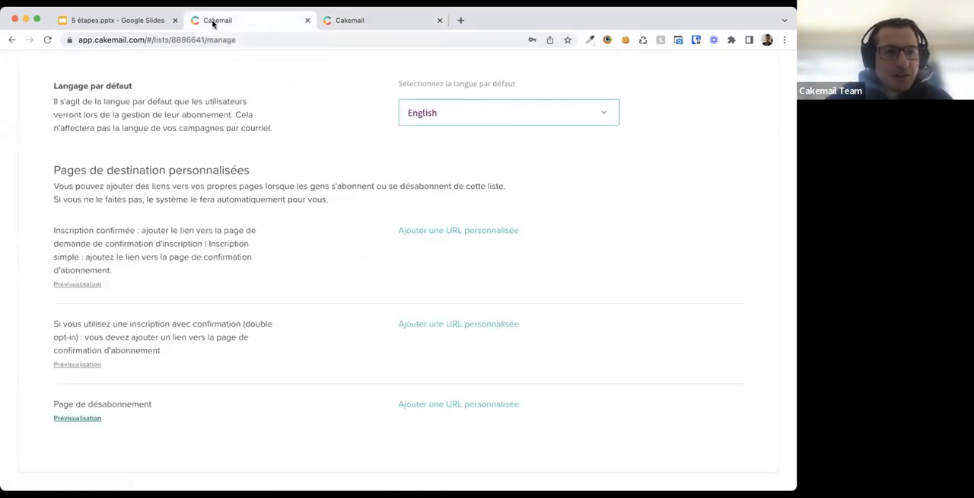
scroll(177, 297, up, 5)
scroll(176, 304, up, 3)
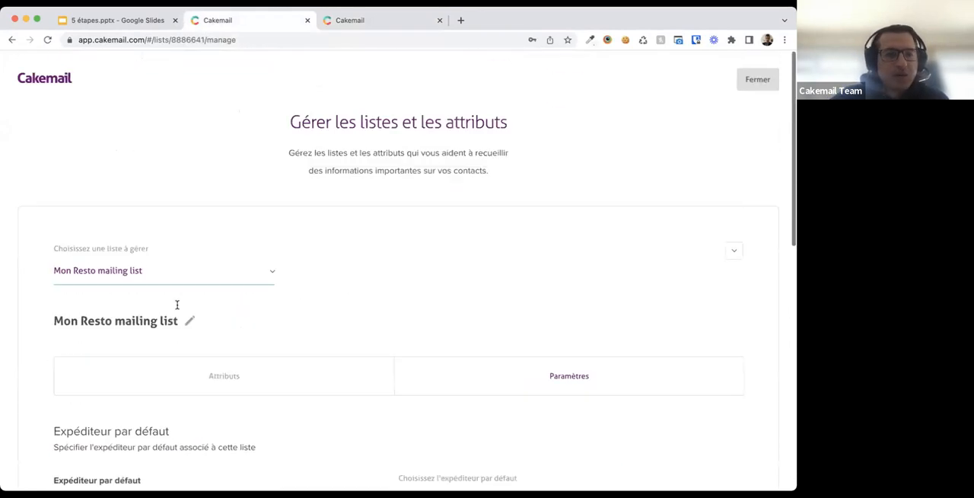
scroll(537, 316, down, 5)
scroll(537, 310, down, 2)
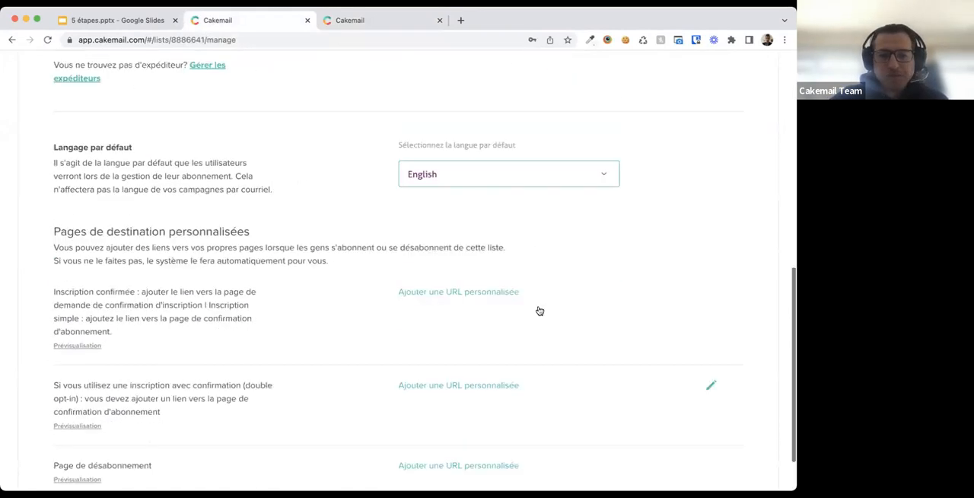
scroll(537, 310, up, 10)
- Close the list management page and open the Campaigns section's outbox
click(753, 82)
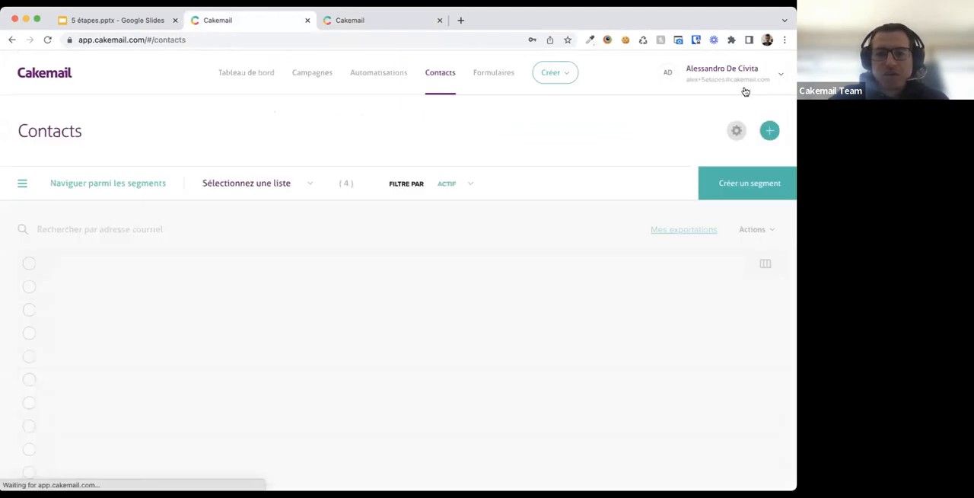
click(309, 81)
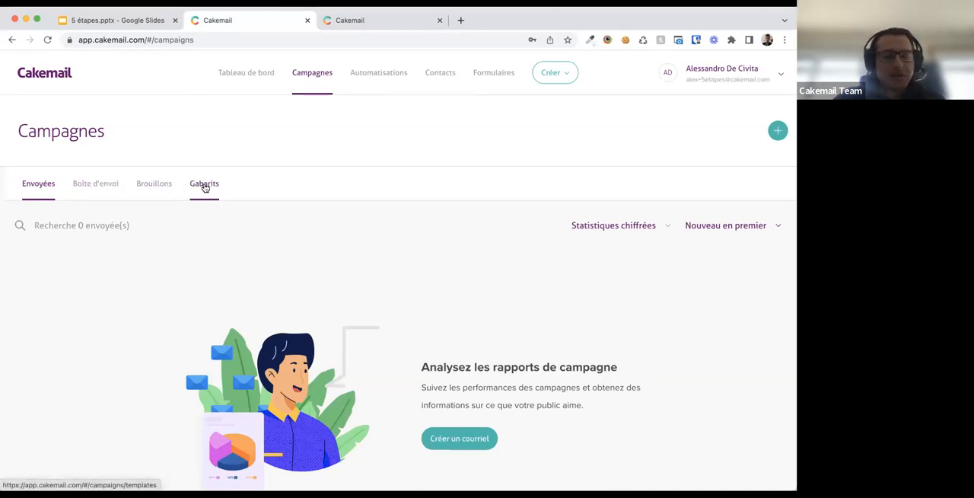
click(96, 193)
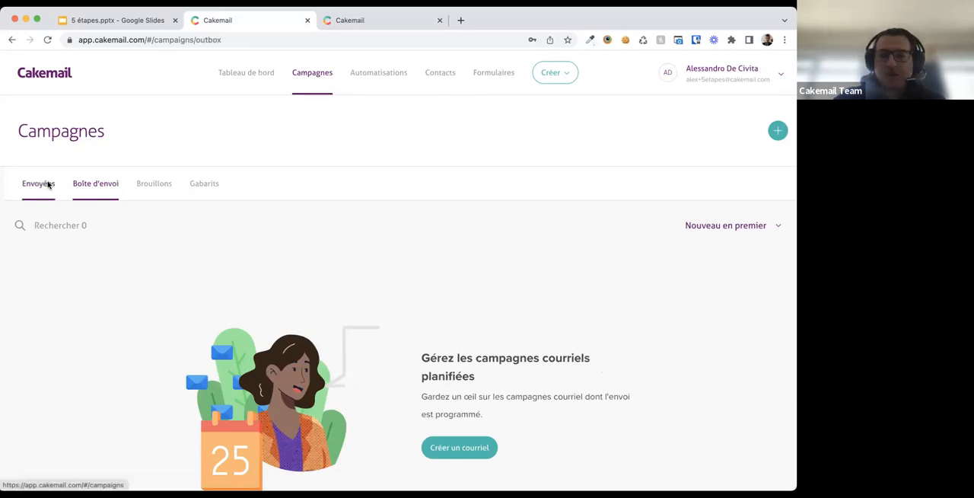
- Start a new campaign and browse the template sources: my templates, sent campaigns and calendar events
click(777, 132)
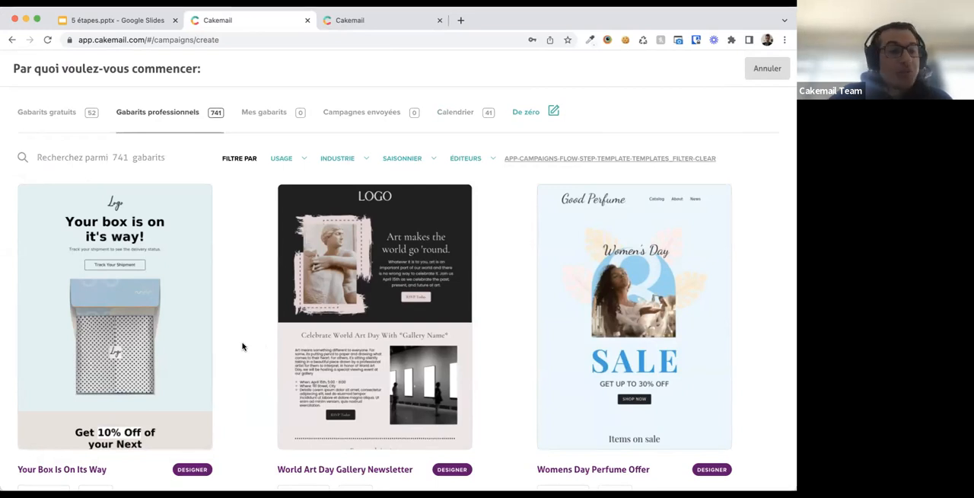
click(266, 120)
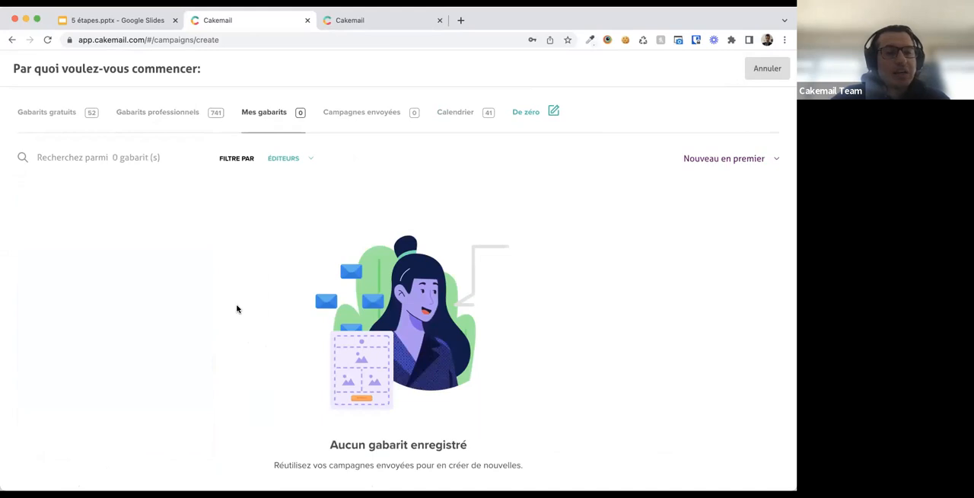
click(360, 117)
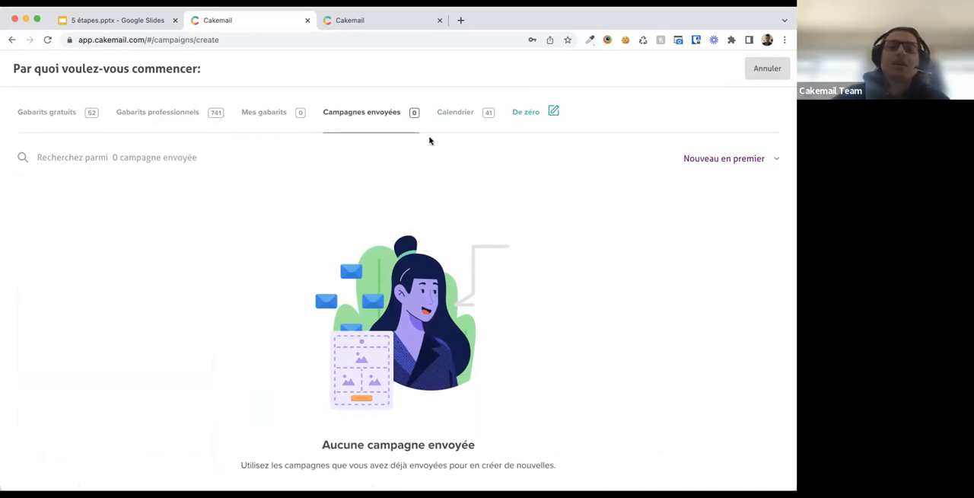
click(452, 122)
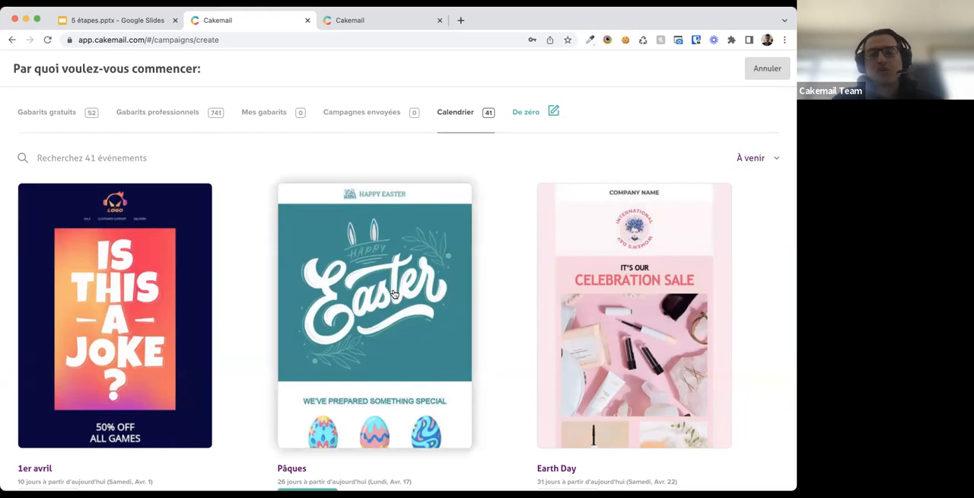
scroll(393, 294, down, 3)
scroll(394, 294, down, 9)
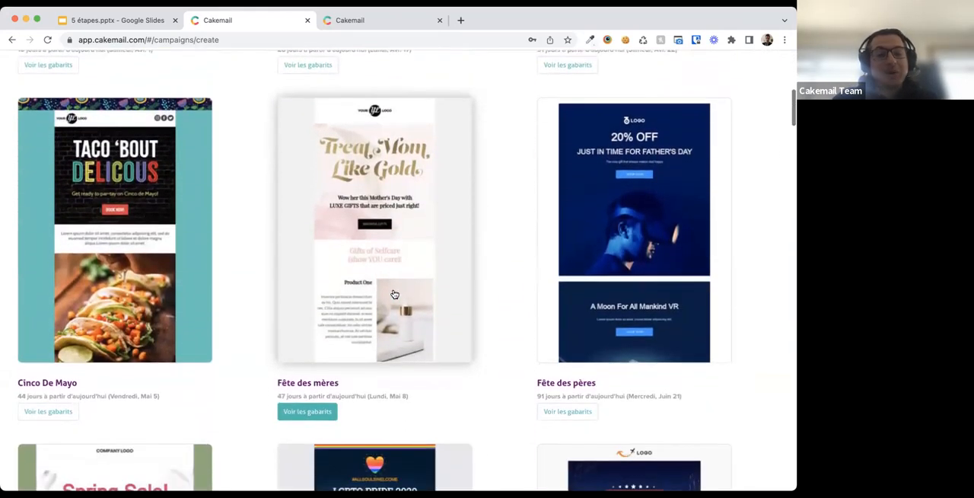
scroll(394, 293, down, 7)
scroll(394, 294, down, 3)
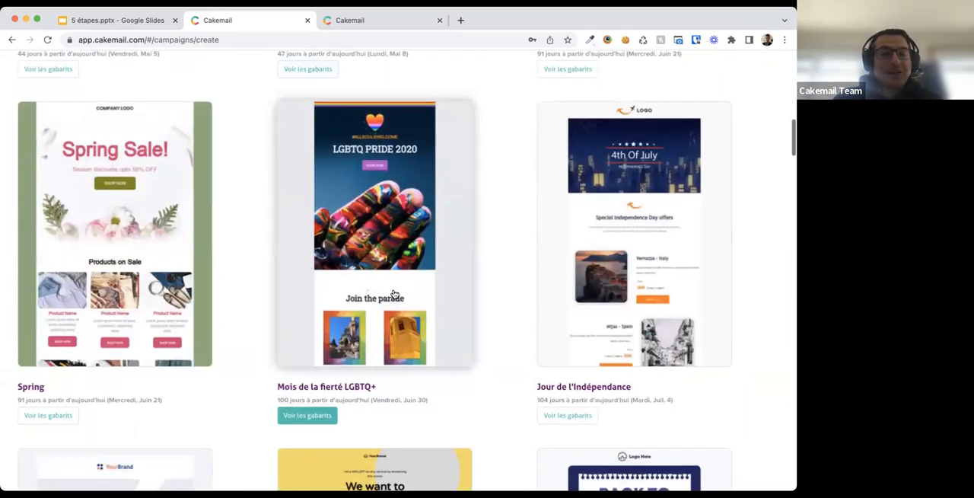
scroll(395, 294, up, 20)
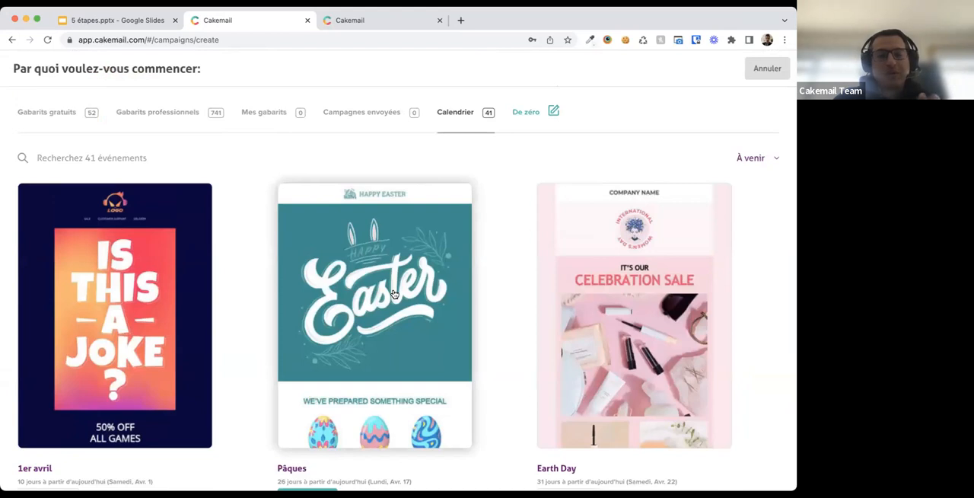
- Start the email from a blank page and review the editor's content, blocks and settings panels
click(529, 113)
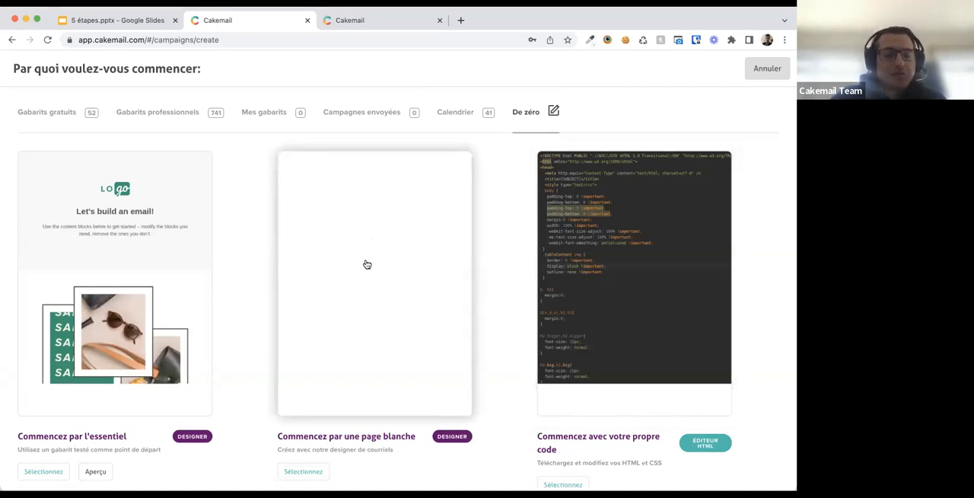
click(290, 477)
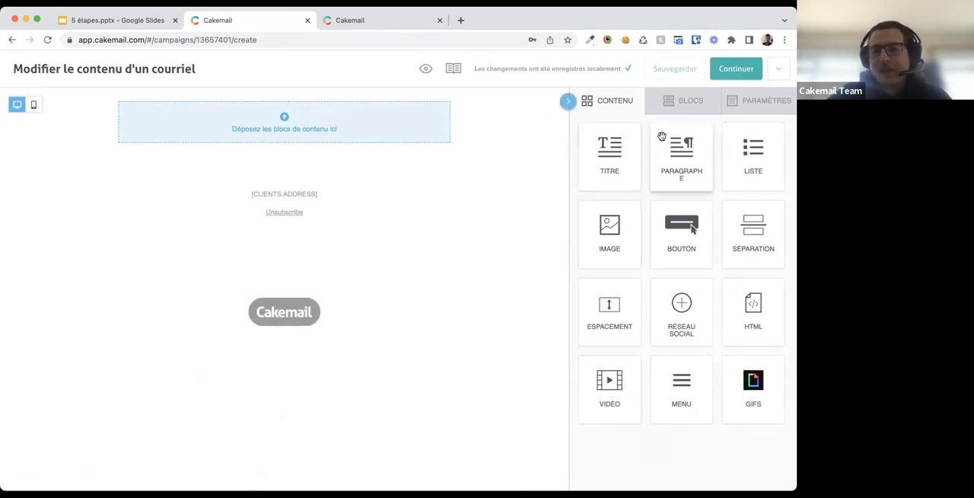
click(680, 112)
click(616, 111)
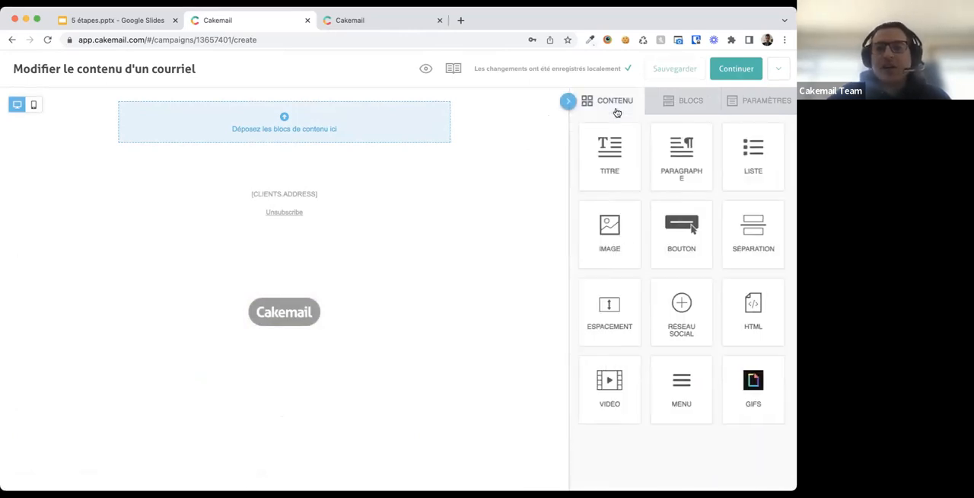
click(687, 101)
click(747, 106)
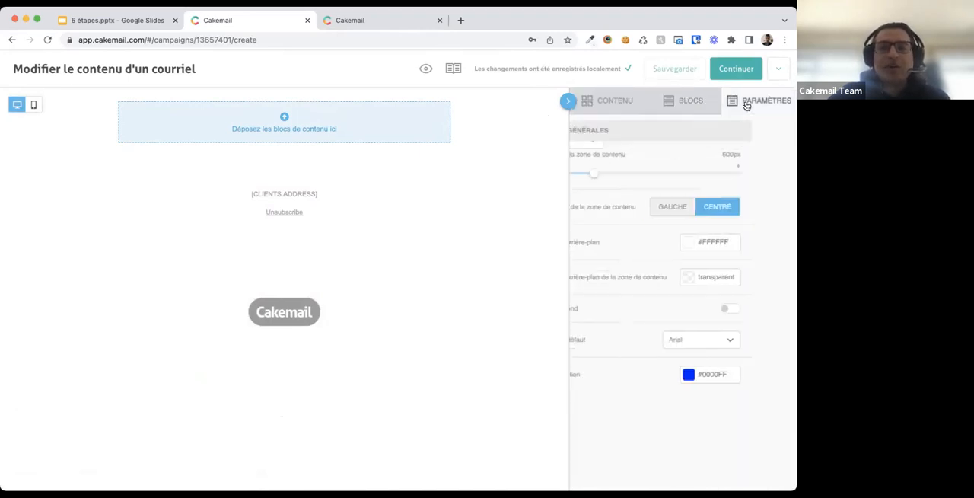
click(685, 107)
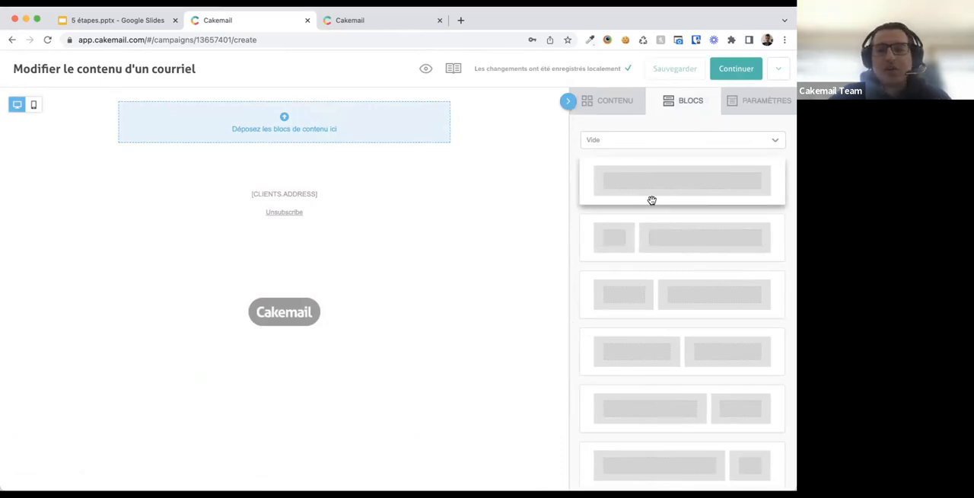
- Add a full-width row, a two-column row and another full-width row to the email layout
drag(665, 187, 322, 114)
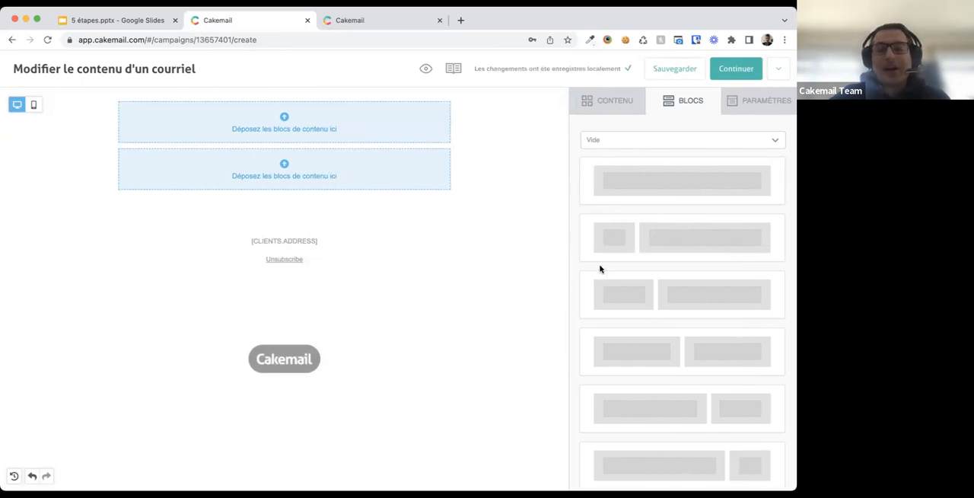
drag(644, 300, 408, 223)
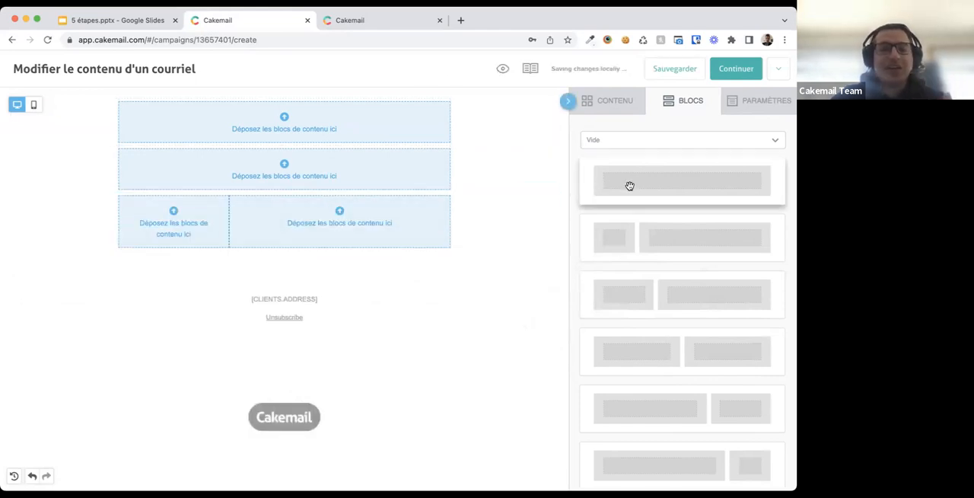
drag(630, 186, 333, 243)
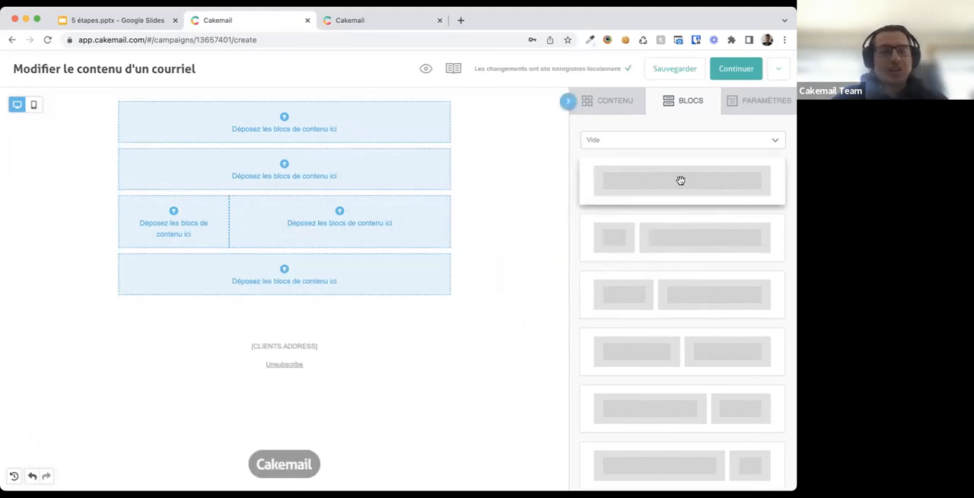
- Insert an image block into the first row and a title block into the second row
click(616, 102)
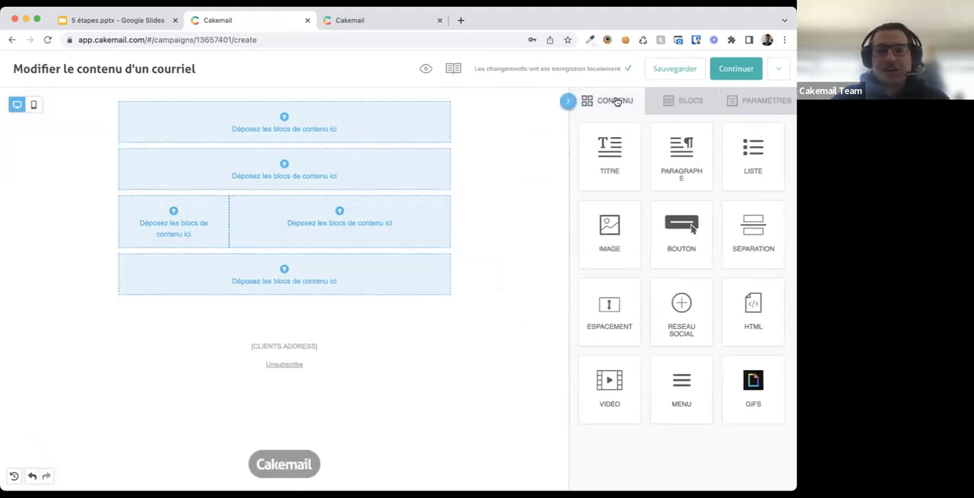
drag(603, 230, 334, 137)
drag(609, 152, 457, 228)
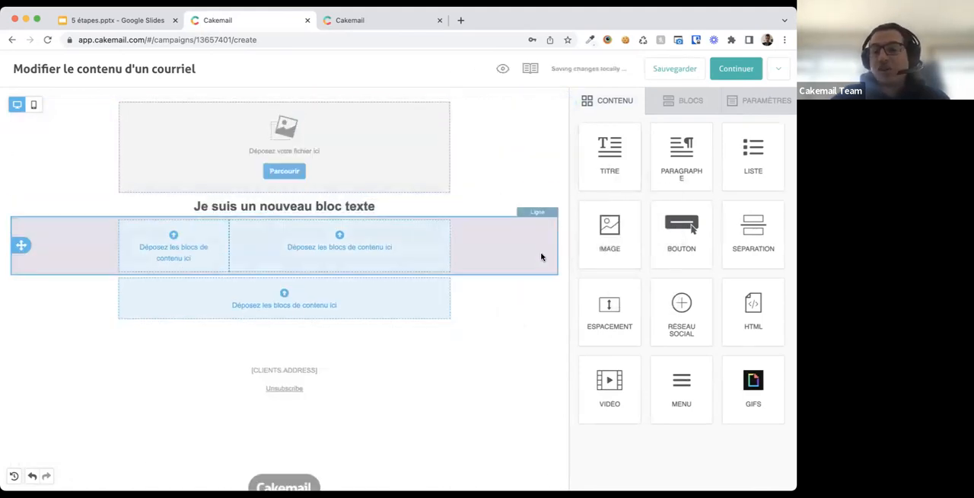
- Fill the two-column row with an image and a paragraph, and add social network icons to the last row
scroll(541, 255, down, 1)
drag(624, 241, 190, 206)
drag(664, 172, 393, 213)
drag(681, 308, 350, 309)
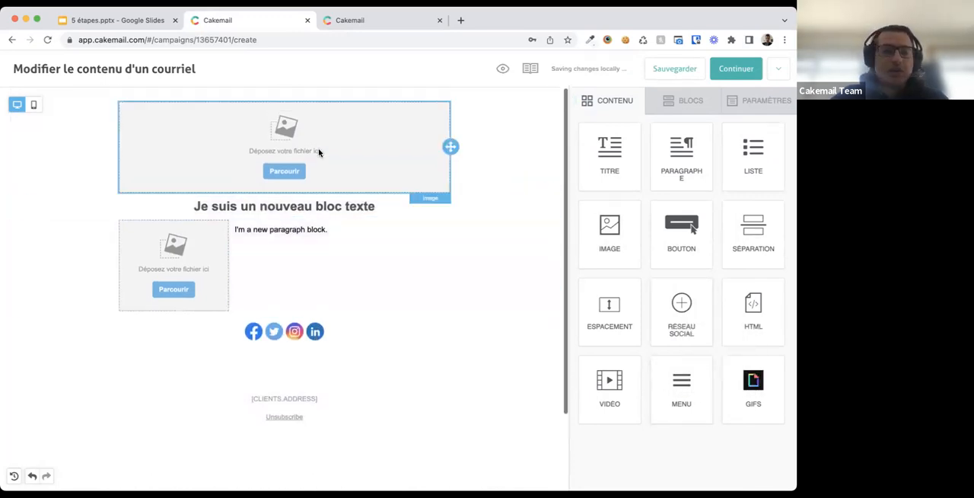
- Review the title block's content properties and open the editor's additional actions menu
click(279, 208)
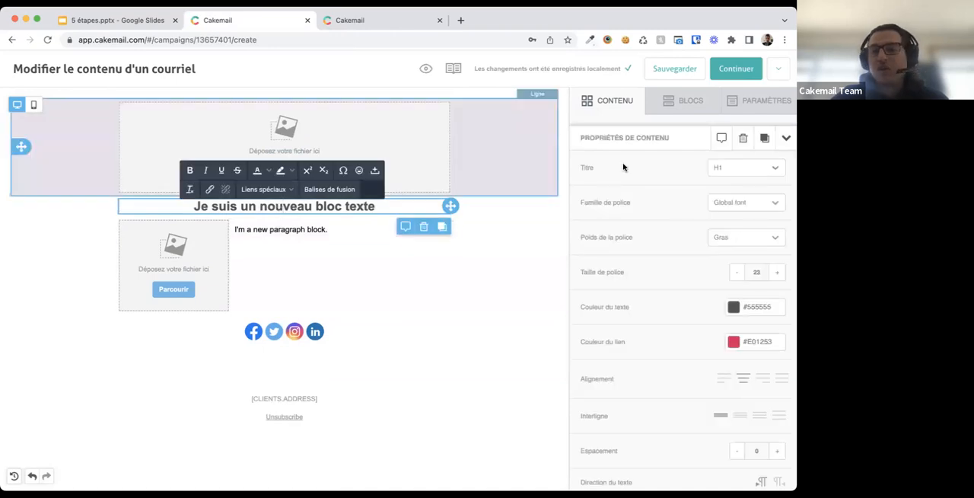
scroll(632, 323, down, 4)
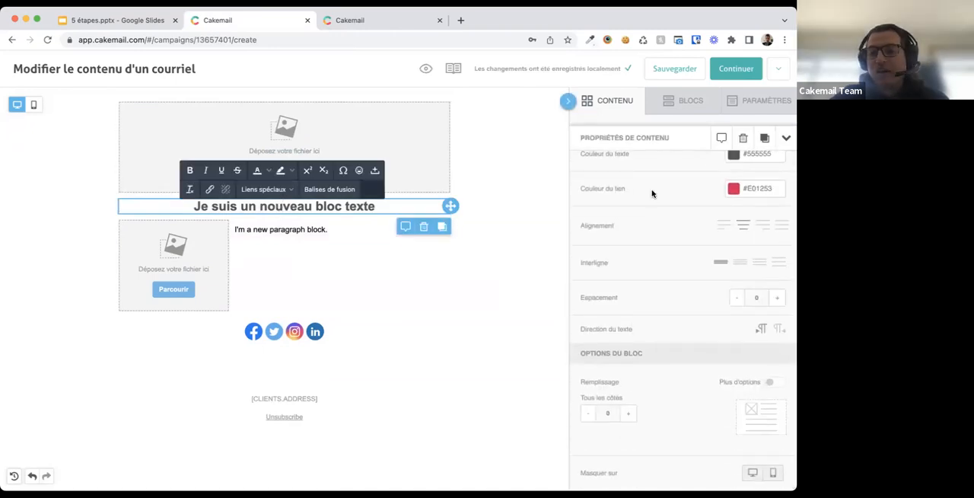
scroll(651, 198, up, 4)
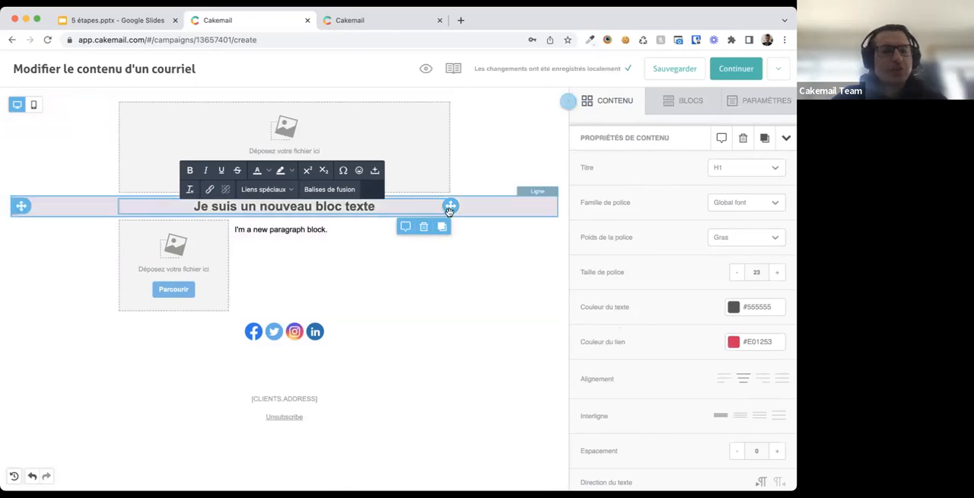
click(779, 73)
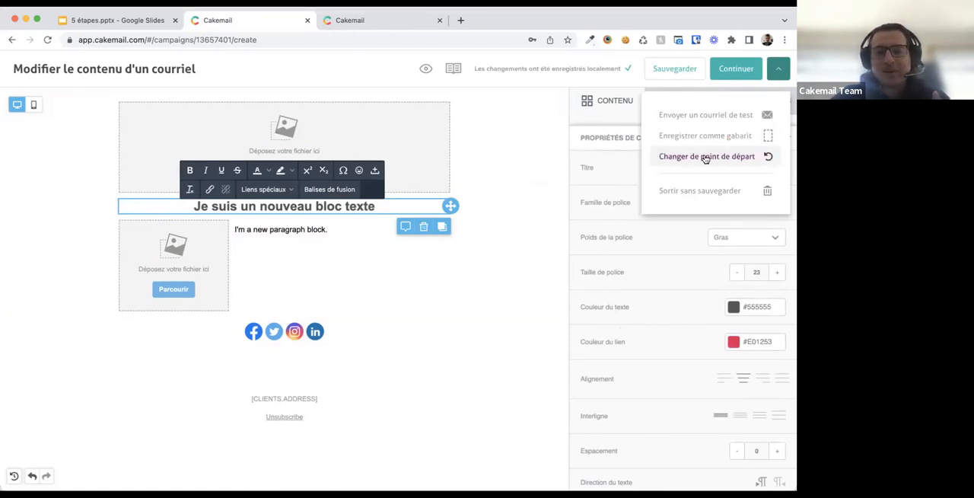
- Close the additional actions menu and switch the editor between mobile and desktop views
click(525, 243)
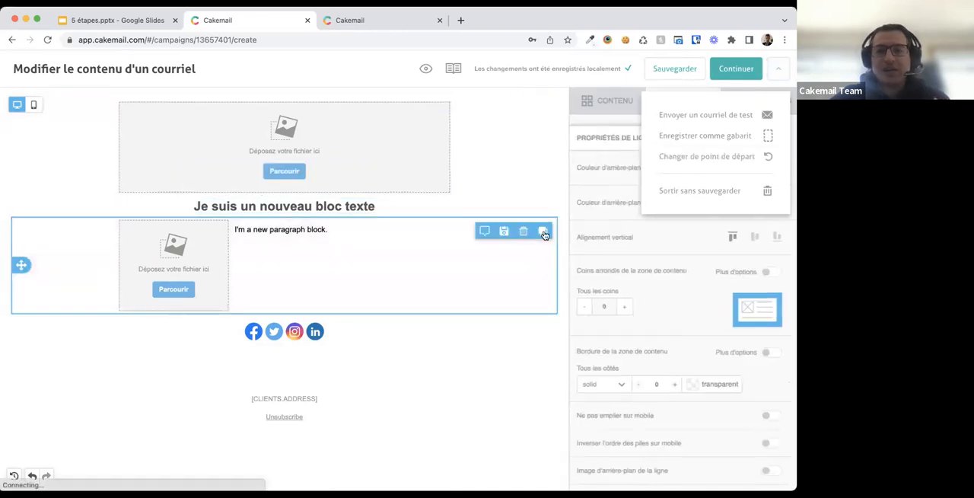
click(778, 70)
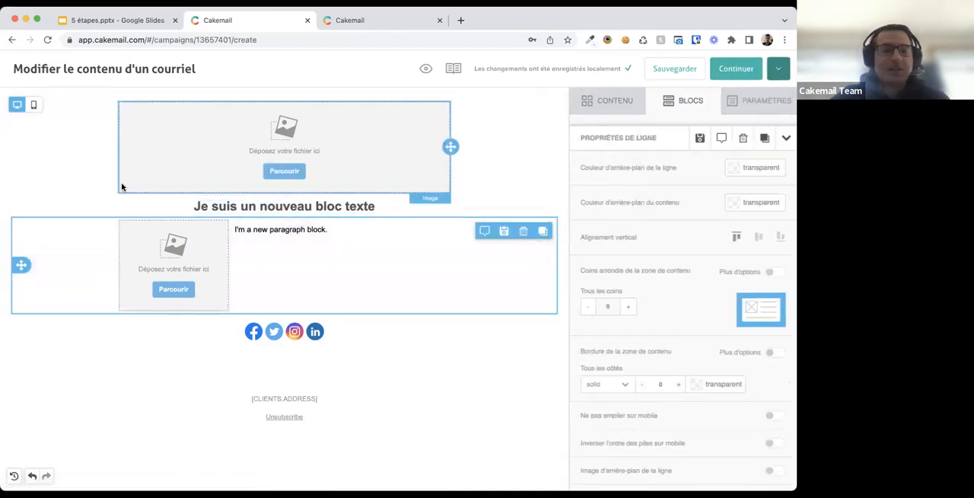
click(33, 106)
click(17, 104)
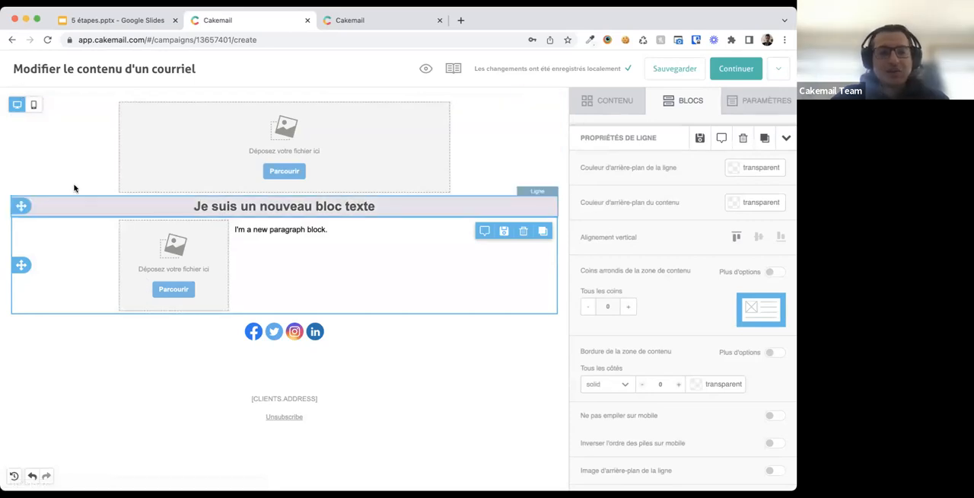
click(34, 107)
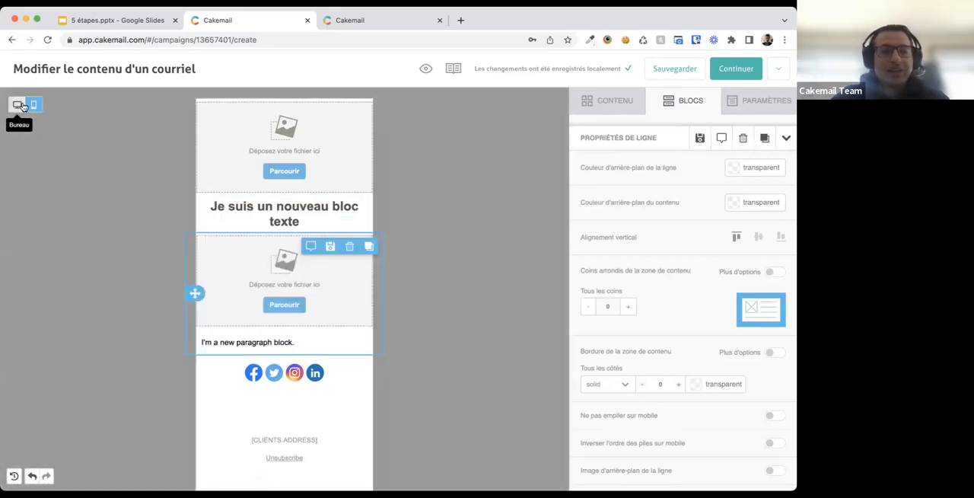
click(18, 108)
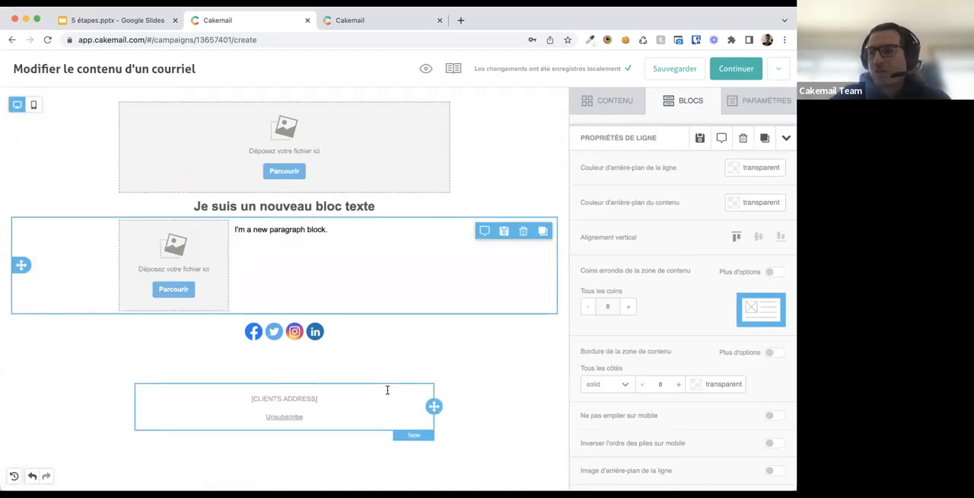
- Preview the email in desktop, mobile and dark mode, then close the preview
click(426, 70)
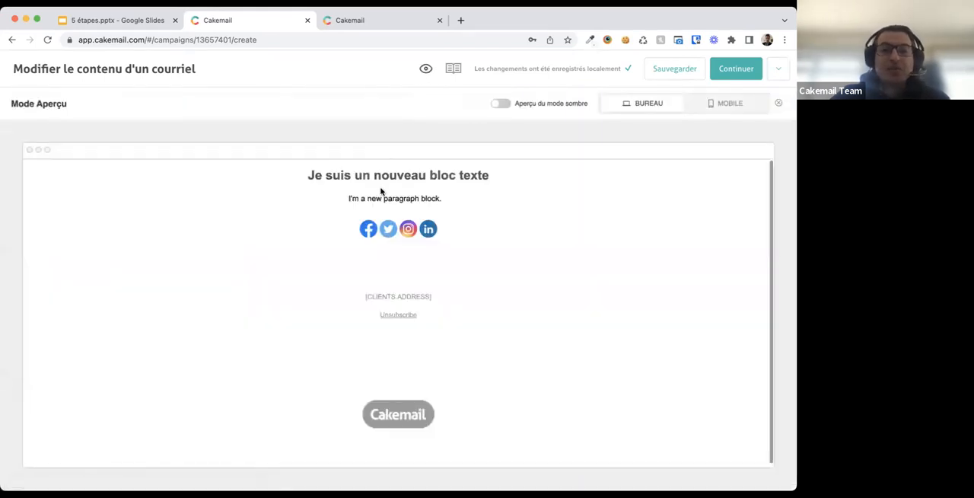
scroll(395, 297, down, 1)
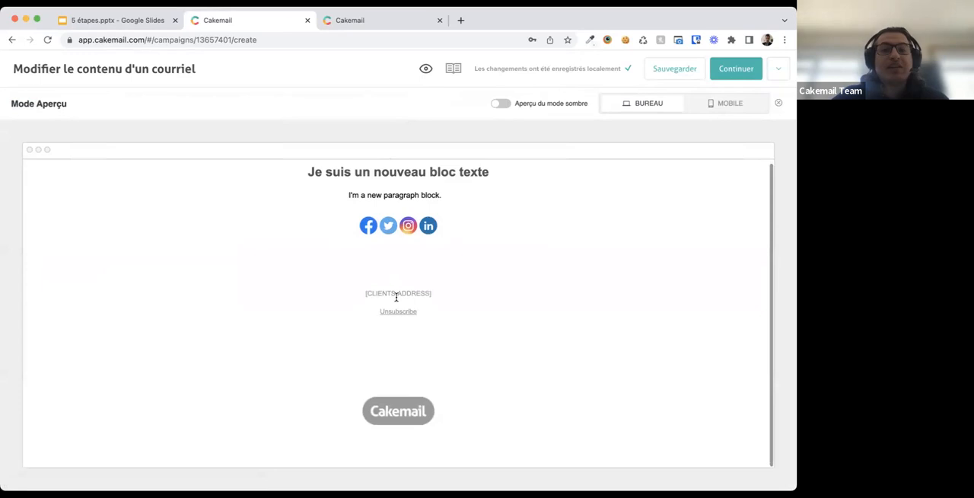
click(721, 107)
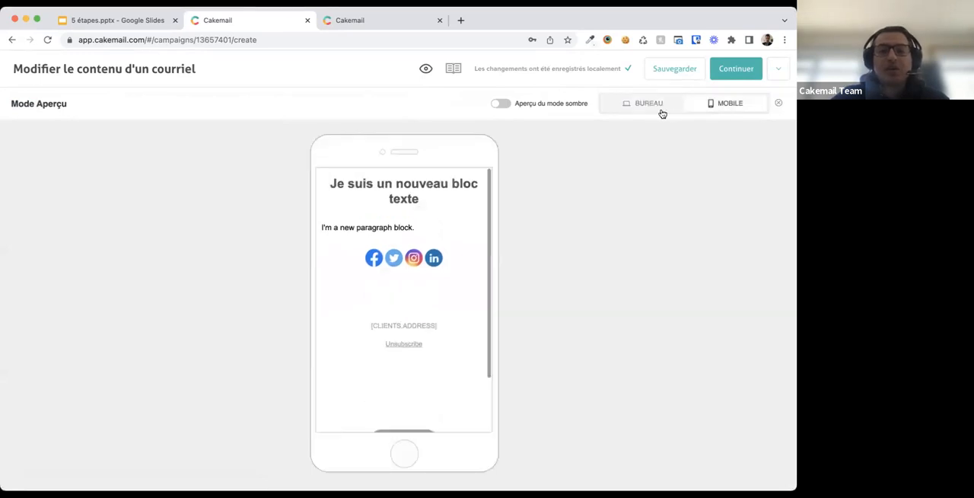
click(648, 104)
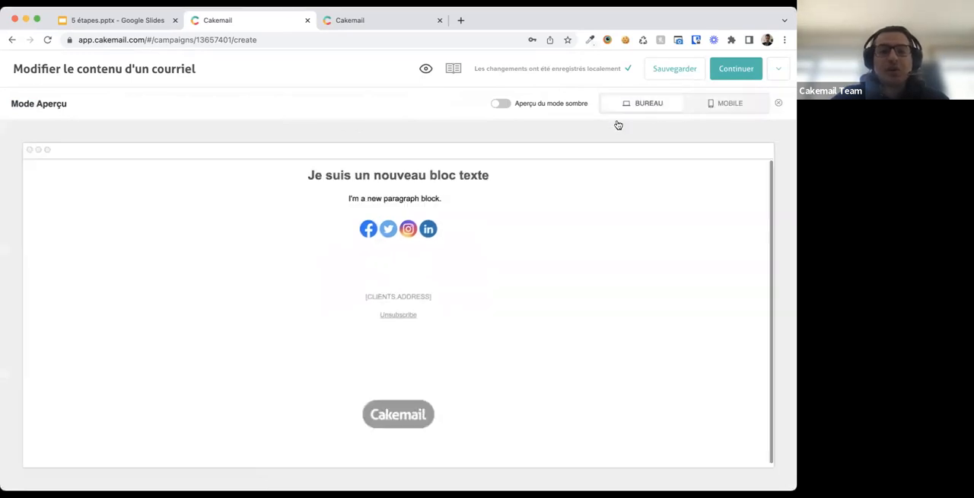
click(501, 106)
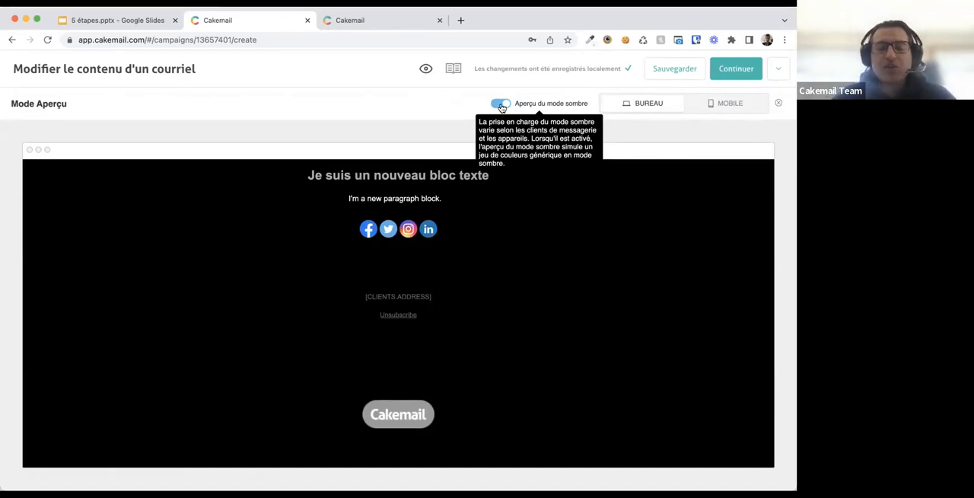
click(502, 106)
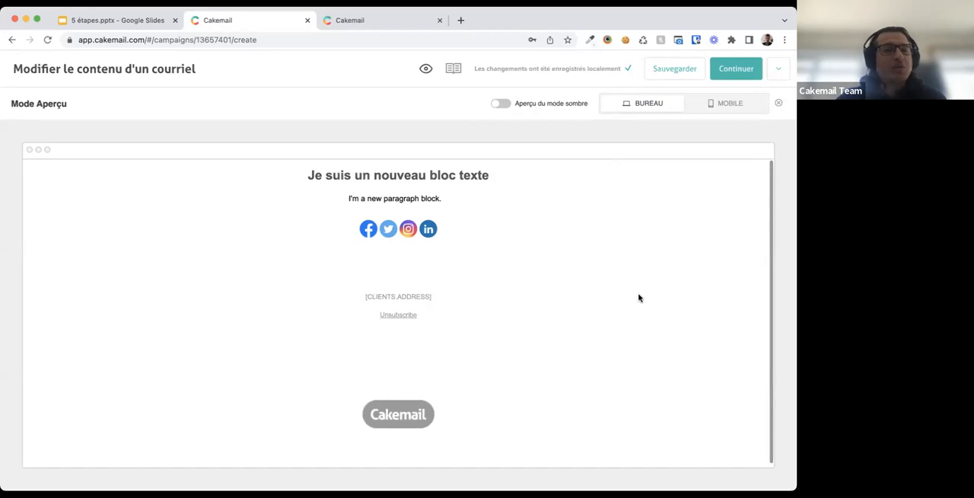
click(778, 105)
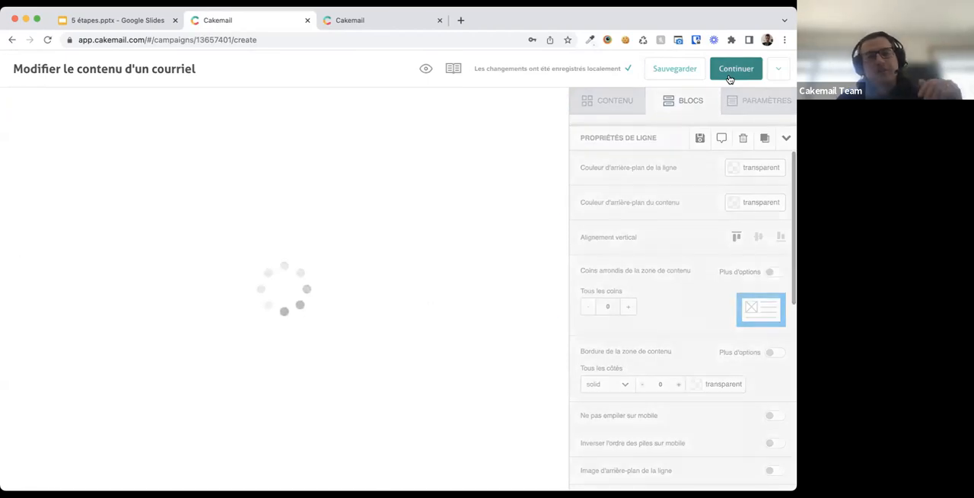
- Continue to the campaign details and rename the campaign as test
click(729, 76)
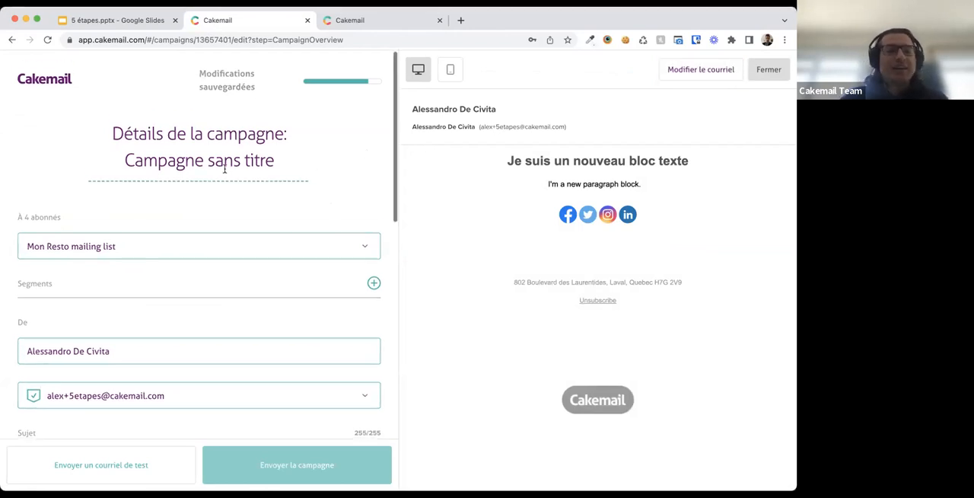
scroll(225, 168, down, 1)
triple_click(207, 134)
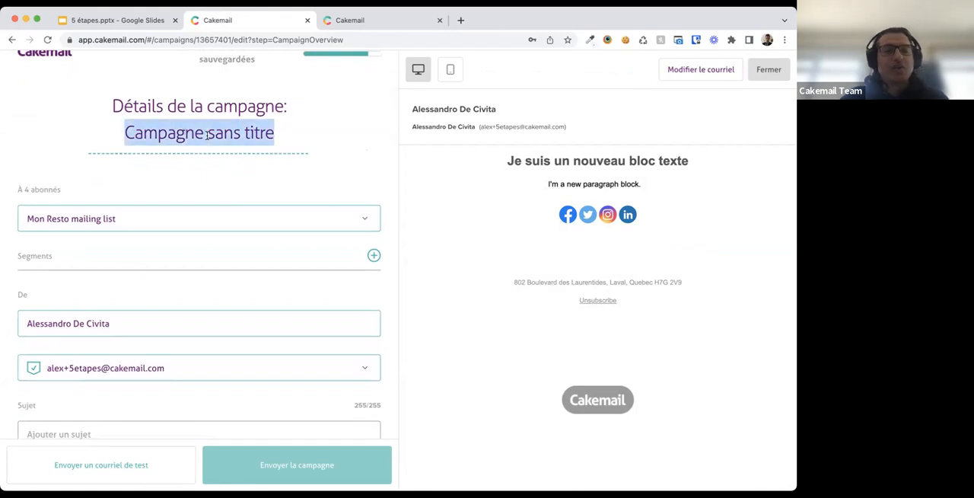
text(test)
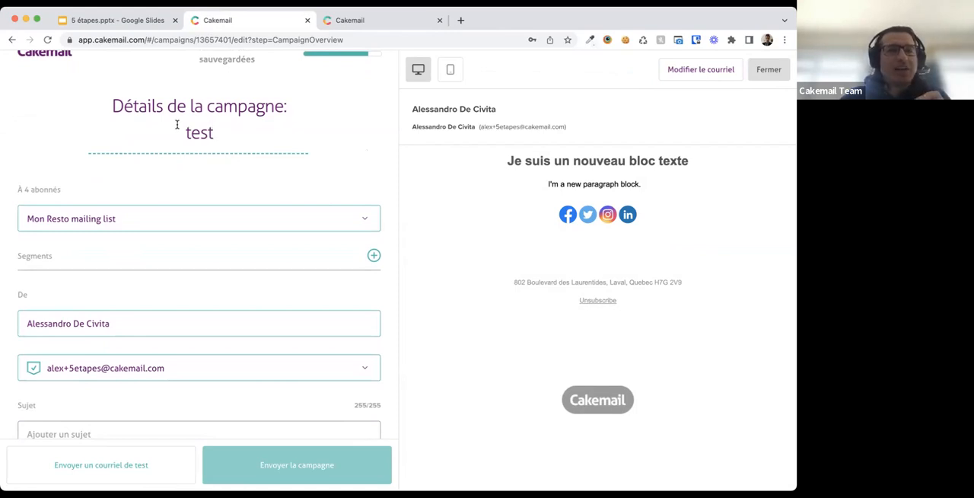
- Add the Laval segment to the campaign's audience
scroll(188, 180, down, 2)
scroll(189, 180, down, 3)
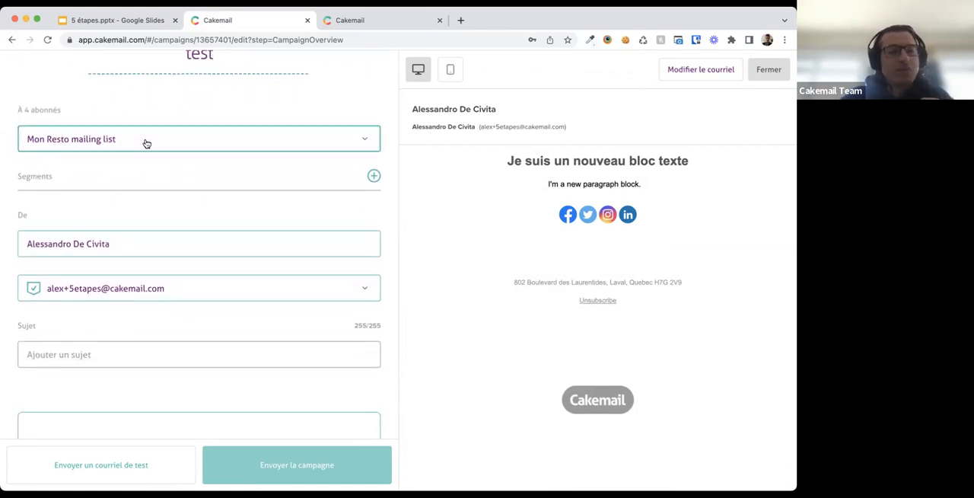
click(116, 185)
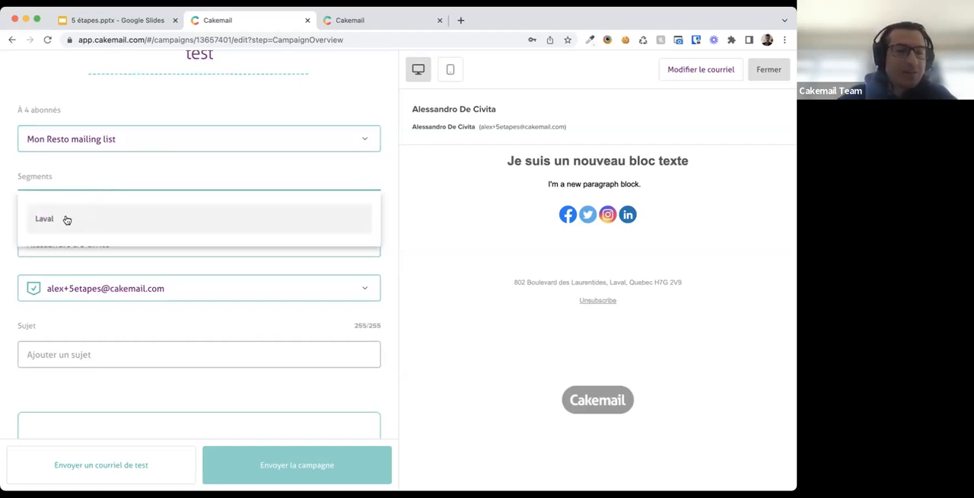
click(65, 220)
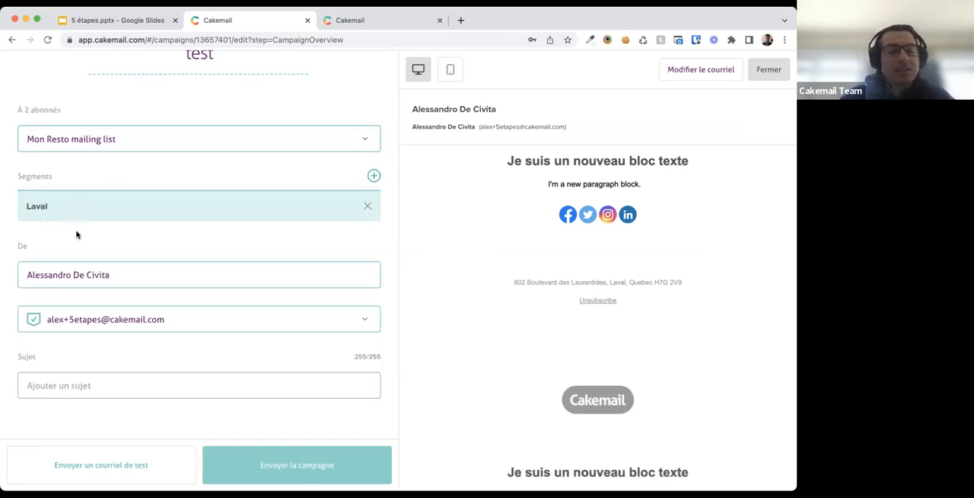
- Review the sender name, sender e-mail and subject fields of the campaign
scroll(76, 236, down, 4)
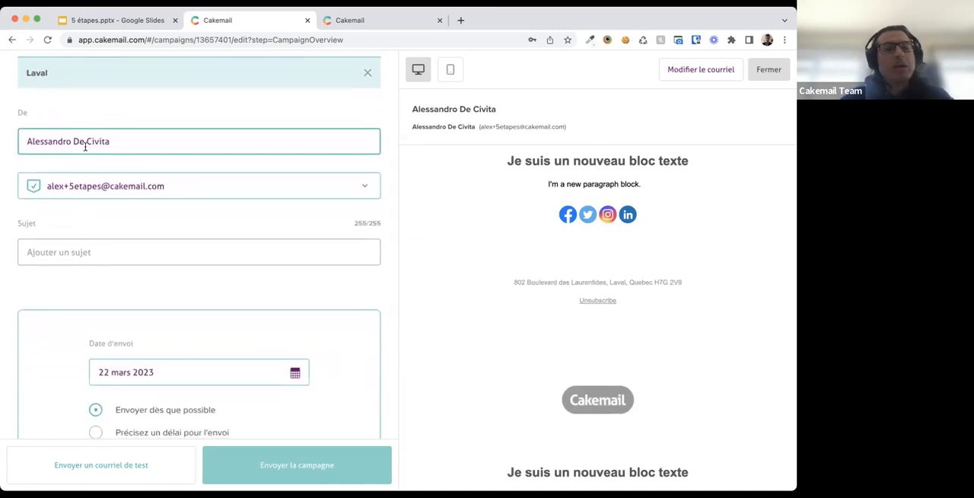
click(71, 141)
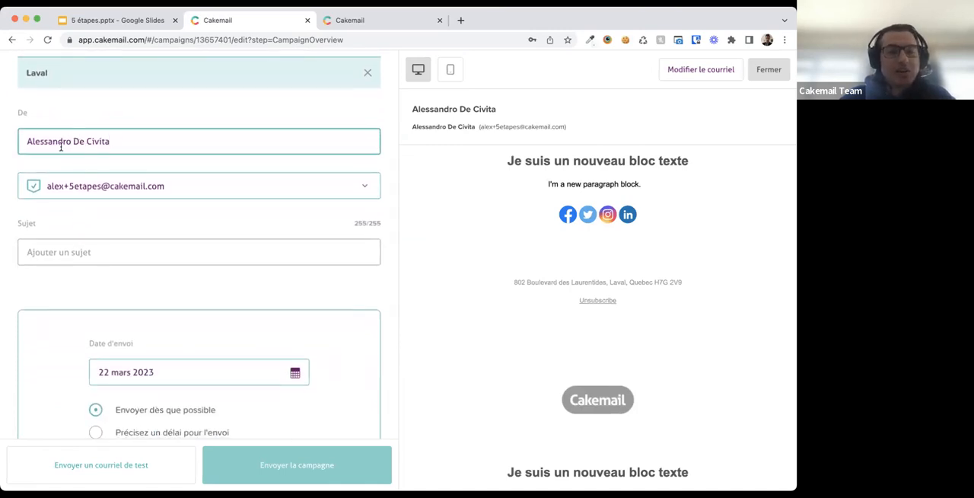
click(212, 191)
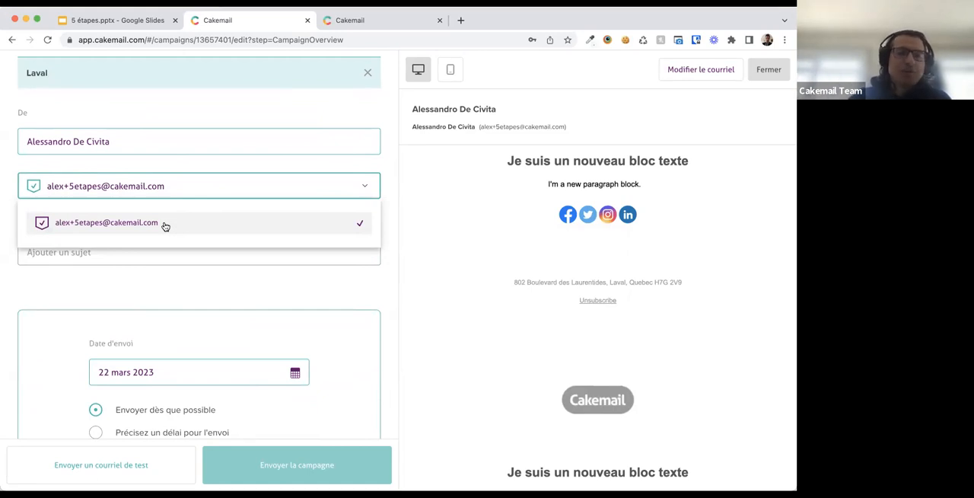
click(210, 197)
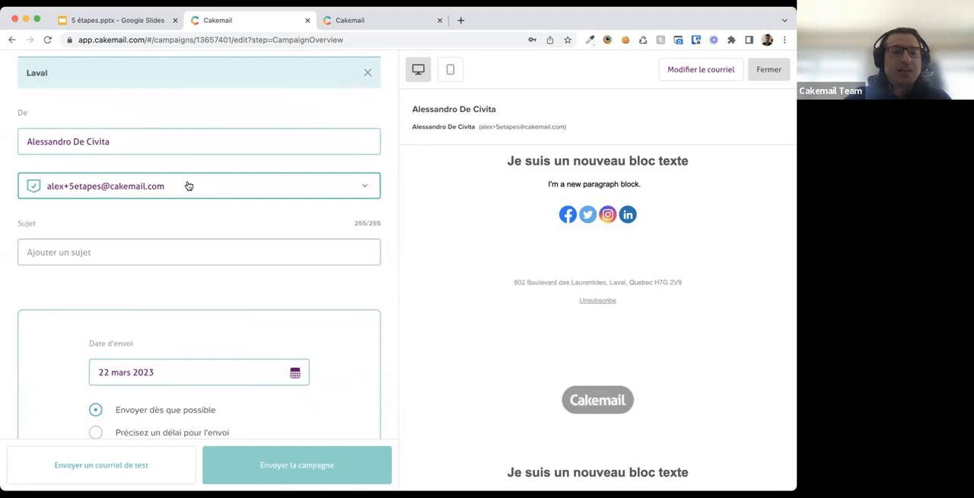
click(82, 252)
scroll(82, 254, down, 2)
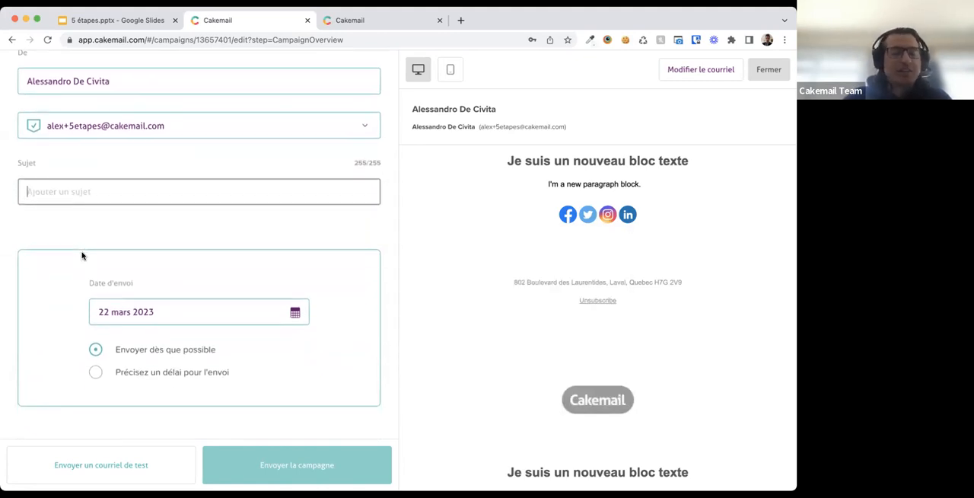
click(109, 196)
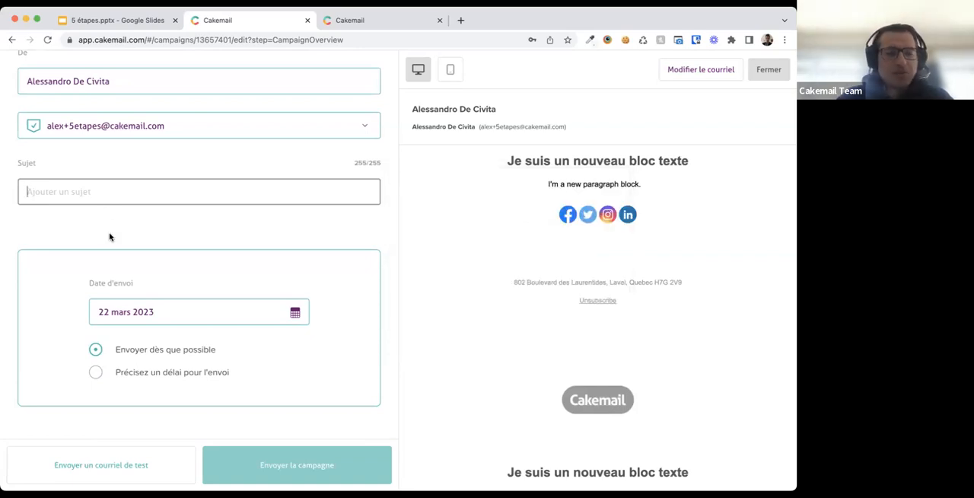
- Set the campaign to send at a specified time instead of as soon as possible
scroll(109, 236, down, 2)
scroll(109, 236, down, 5)
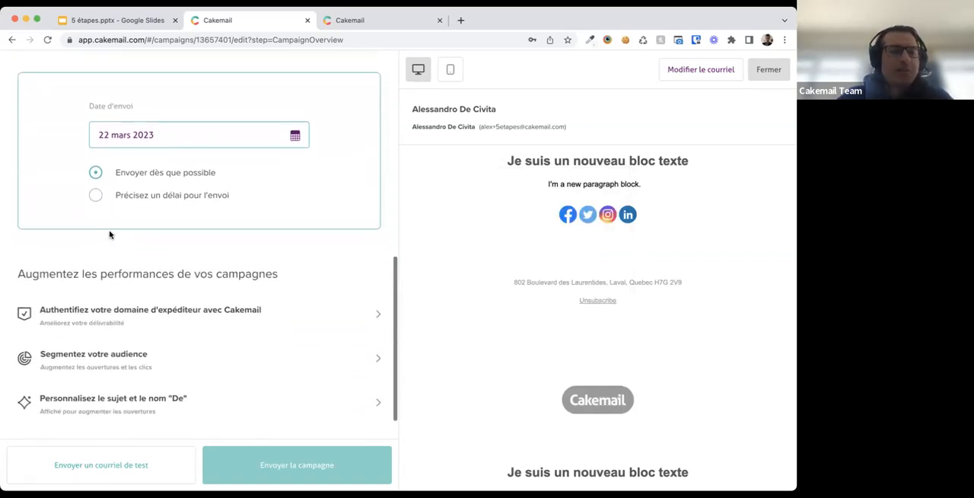
click(100, 177)
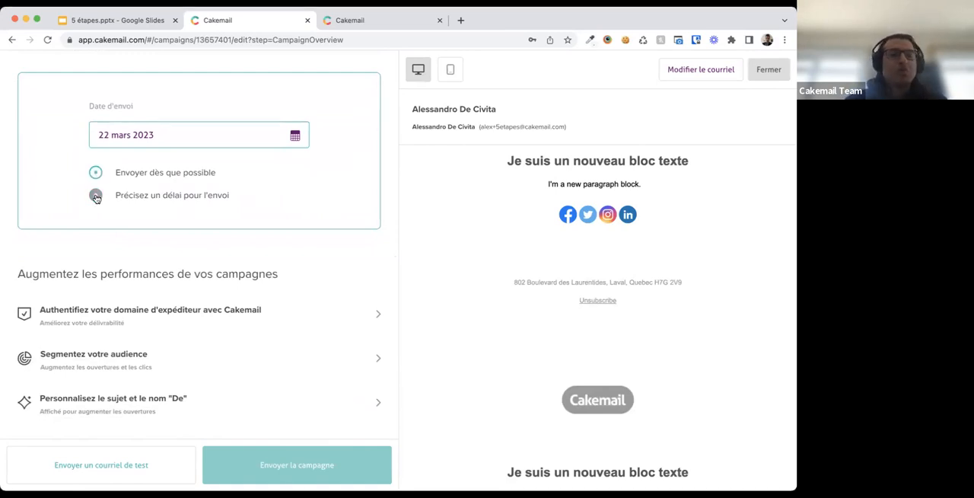
click(96, 197)
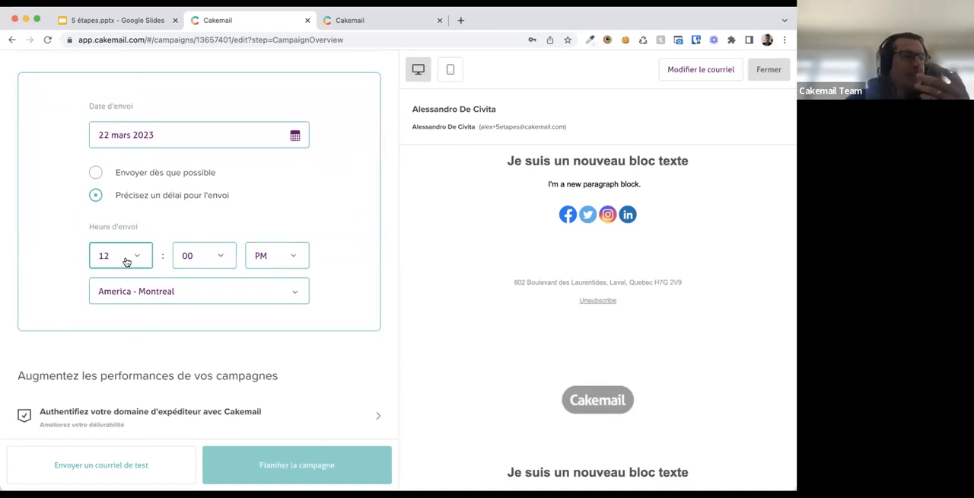
scroll(126, 261, down, 4)
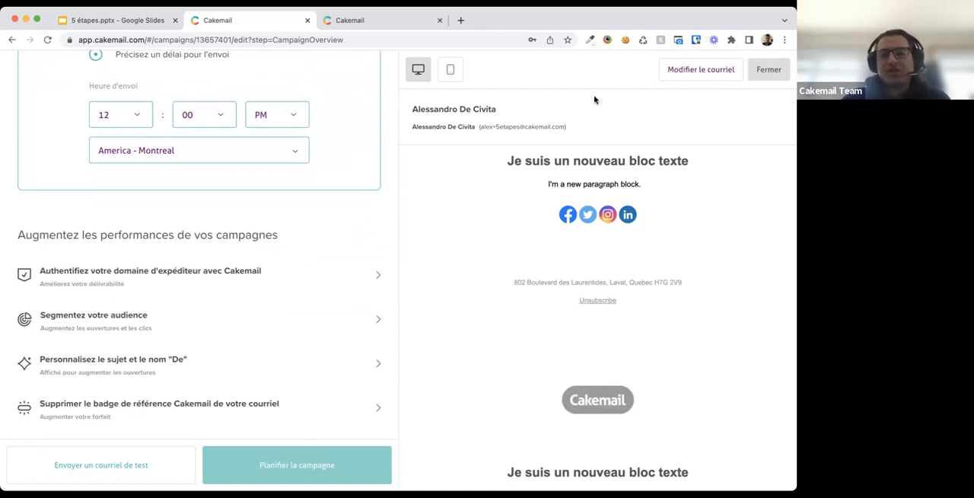
- Close the campaign and go to the A/B tests page
click(768, 71)
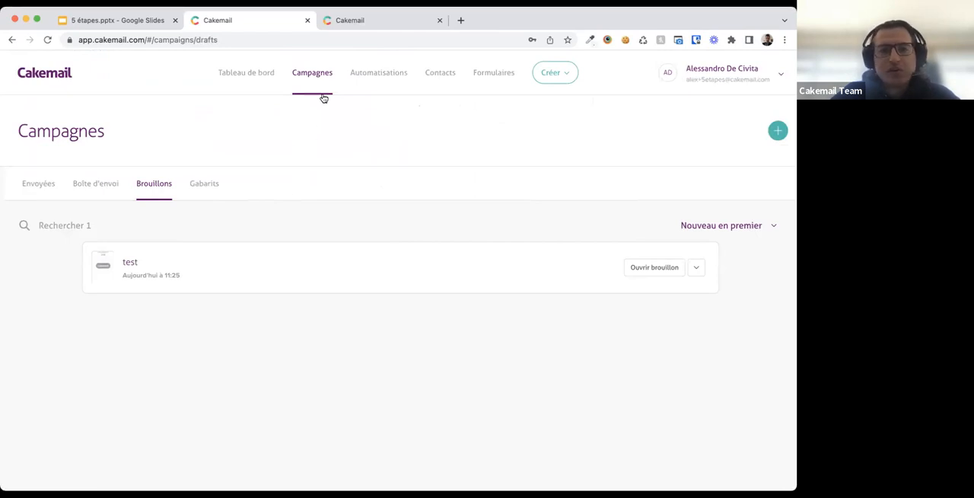
mouse_move(323, 77)
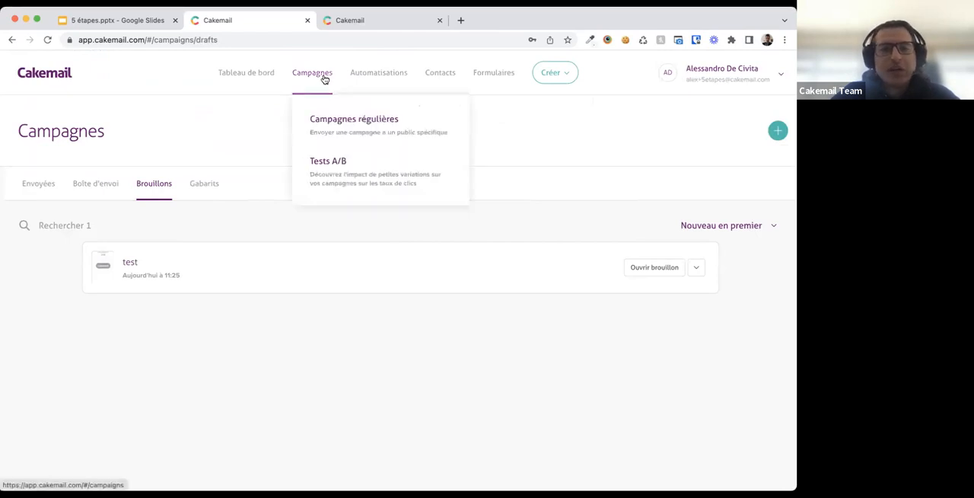
click(342, 178)
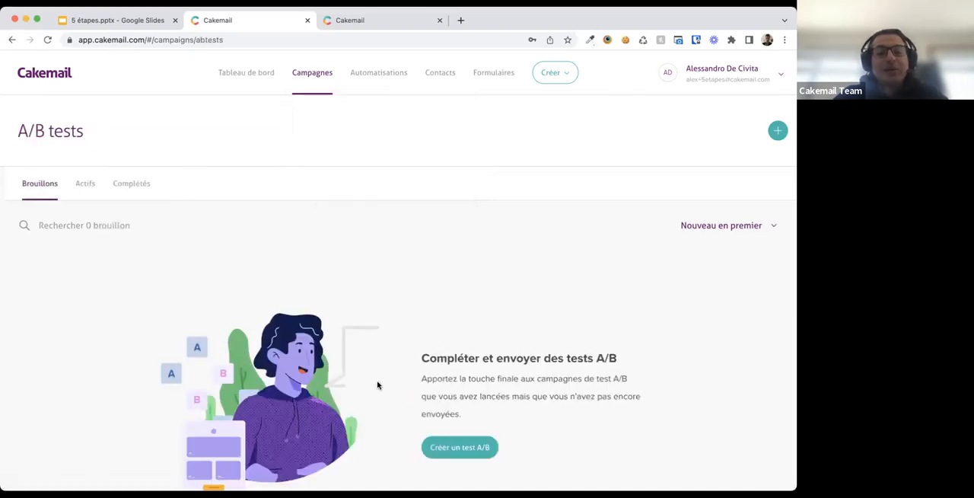
- Create an A/B test named test on the Mon Resto mailing list and continue
click(443, 448)
click(358, 304)
click(337, 142)
text(test)
click(339, 209)
click(342, 280)
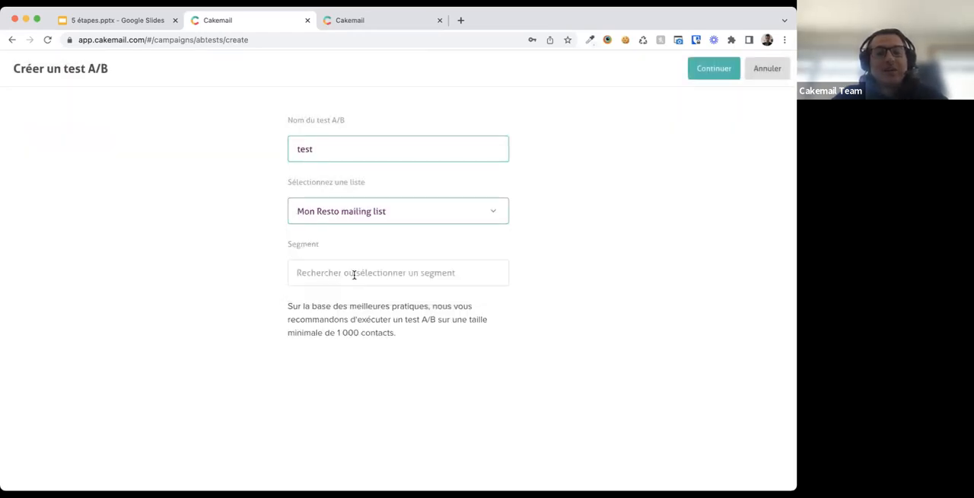
click(712, 68)
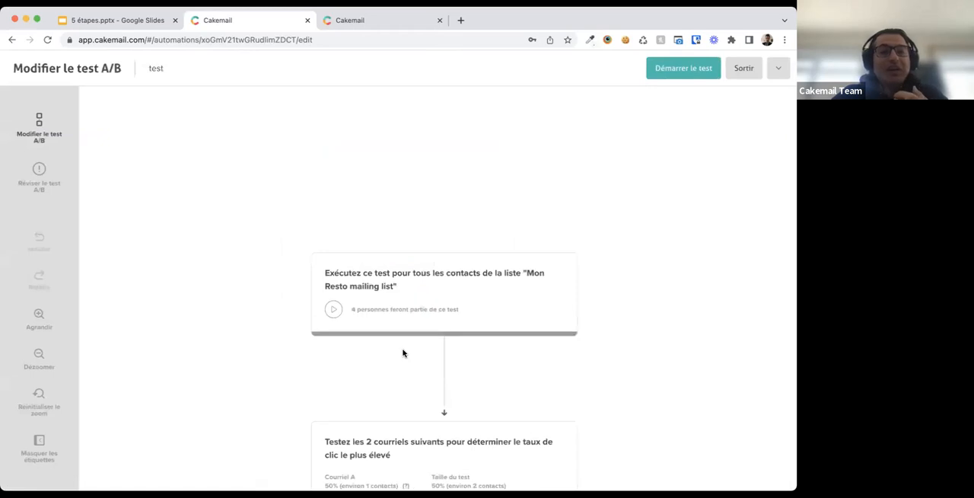
- Examine the A/B test workflow for emails A and B, then exit the editor
scroll(403, 352, down, 5)
scroll(404, 353, down, 2)
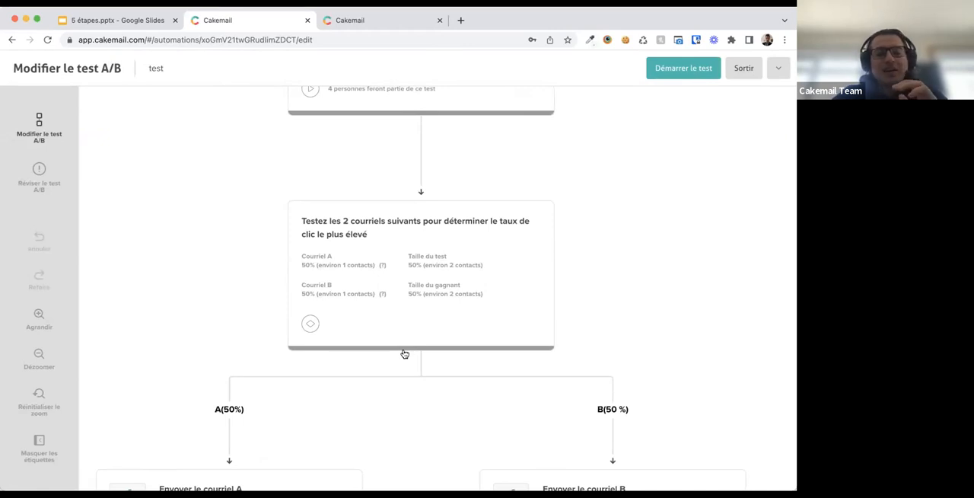
scroll(403, 350, down, 2)
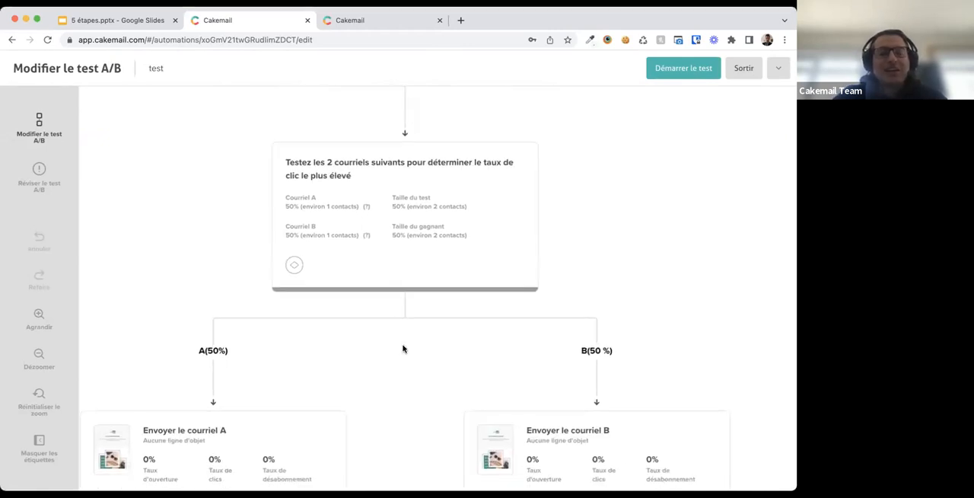
scroll(403, 349, down, 1)
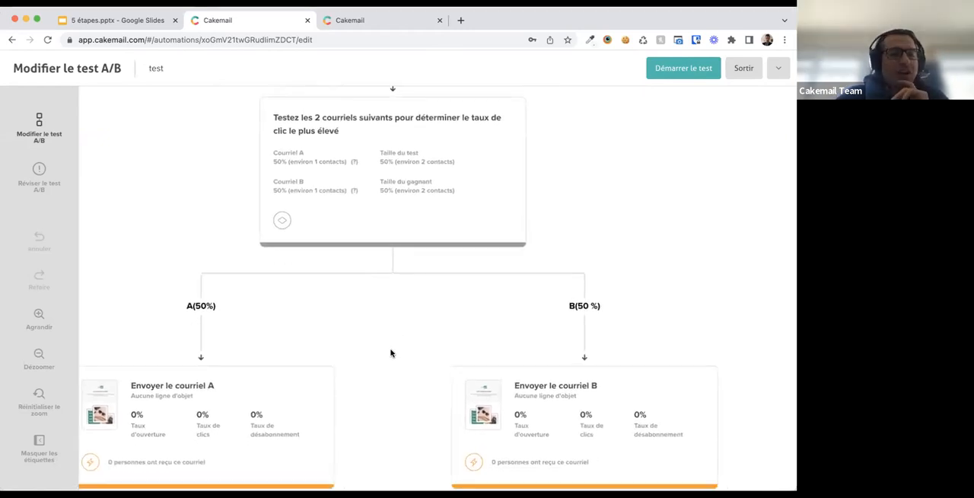
scroll(348, 374, down, 2)
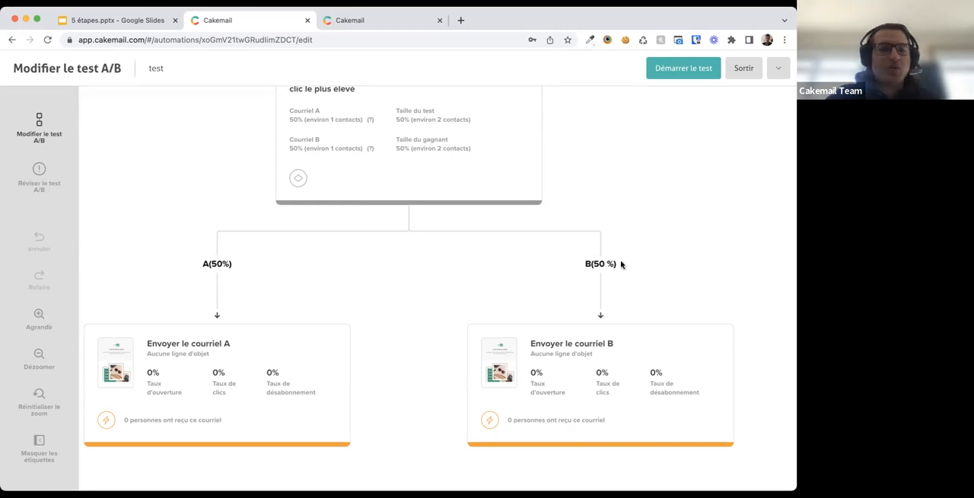
scroll(623, 264, down, 1)
scroll(624, 264, up, 3)
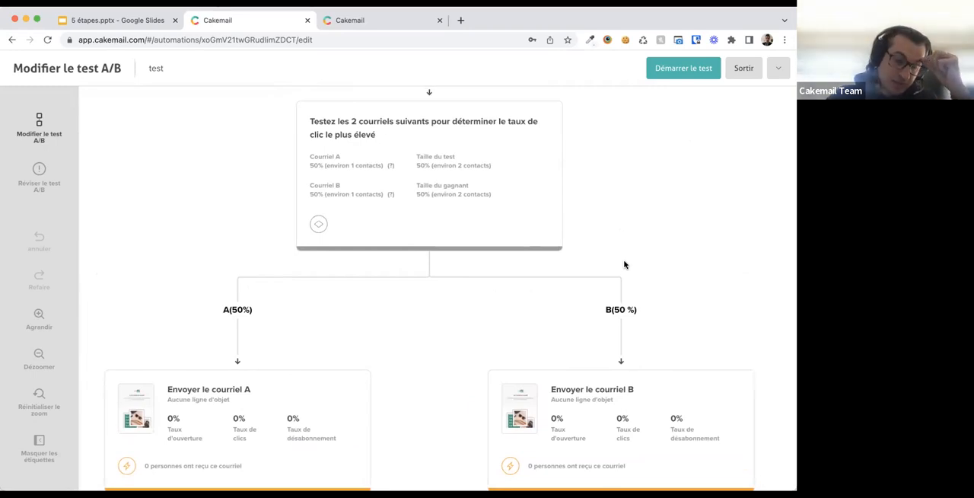
scroll(624, 264, down, 1)
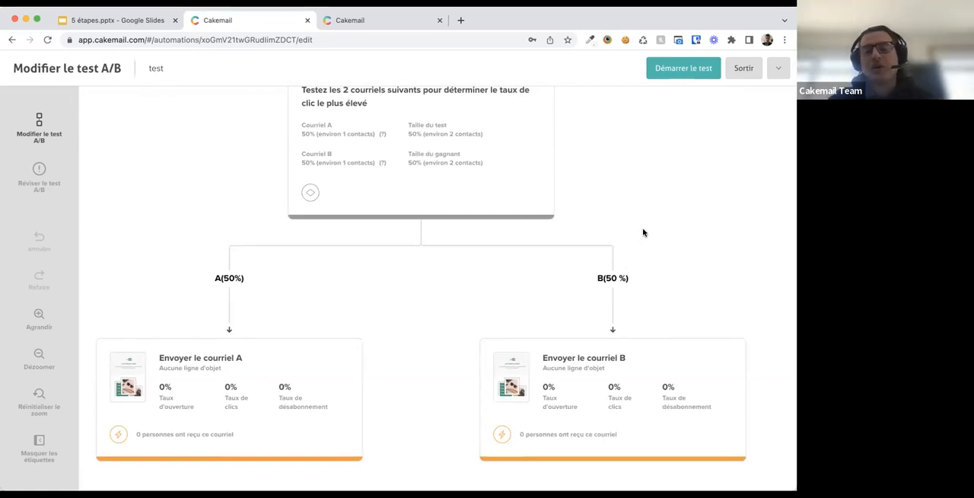
click(744, 72)
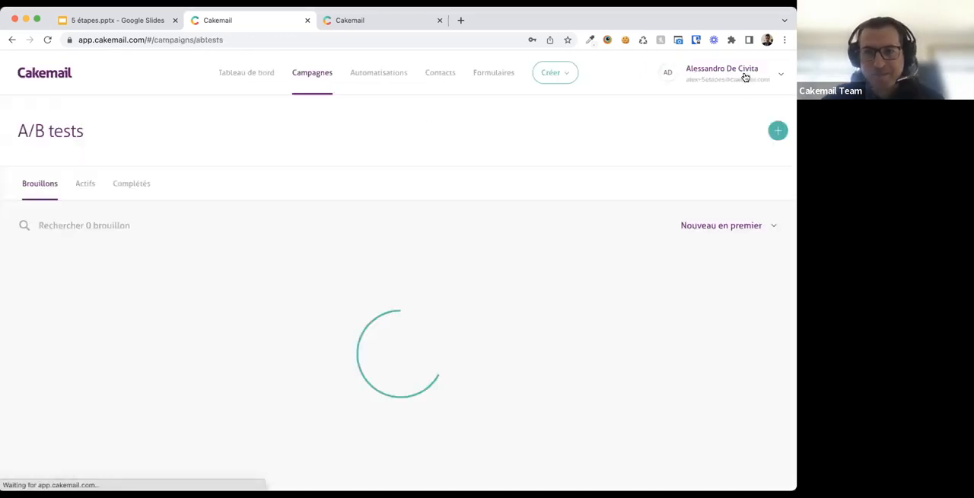